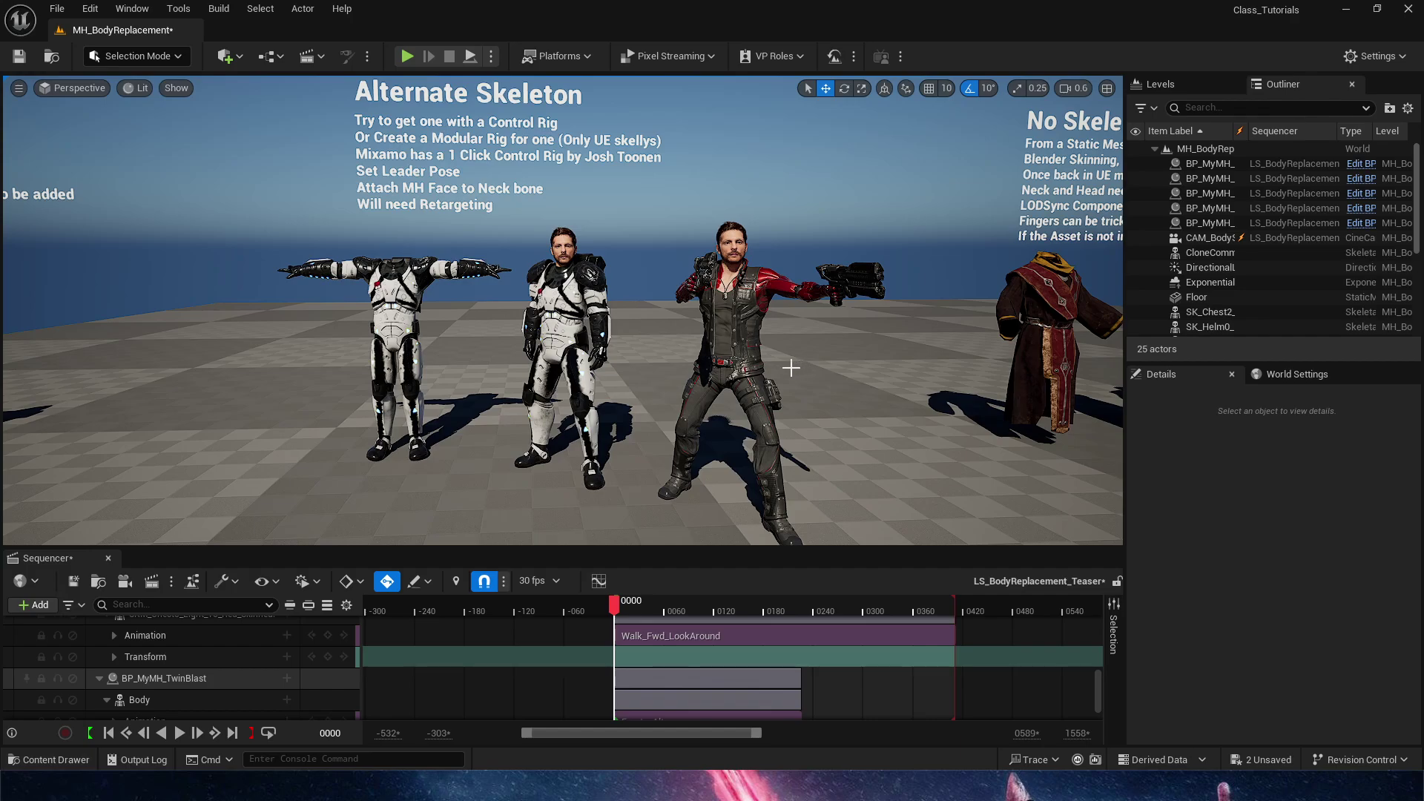
{"action": "right_click_drag", "start_coordinate": [789, 368], "coordinate": [771, 365]}
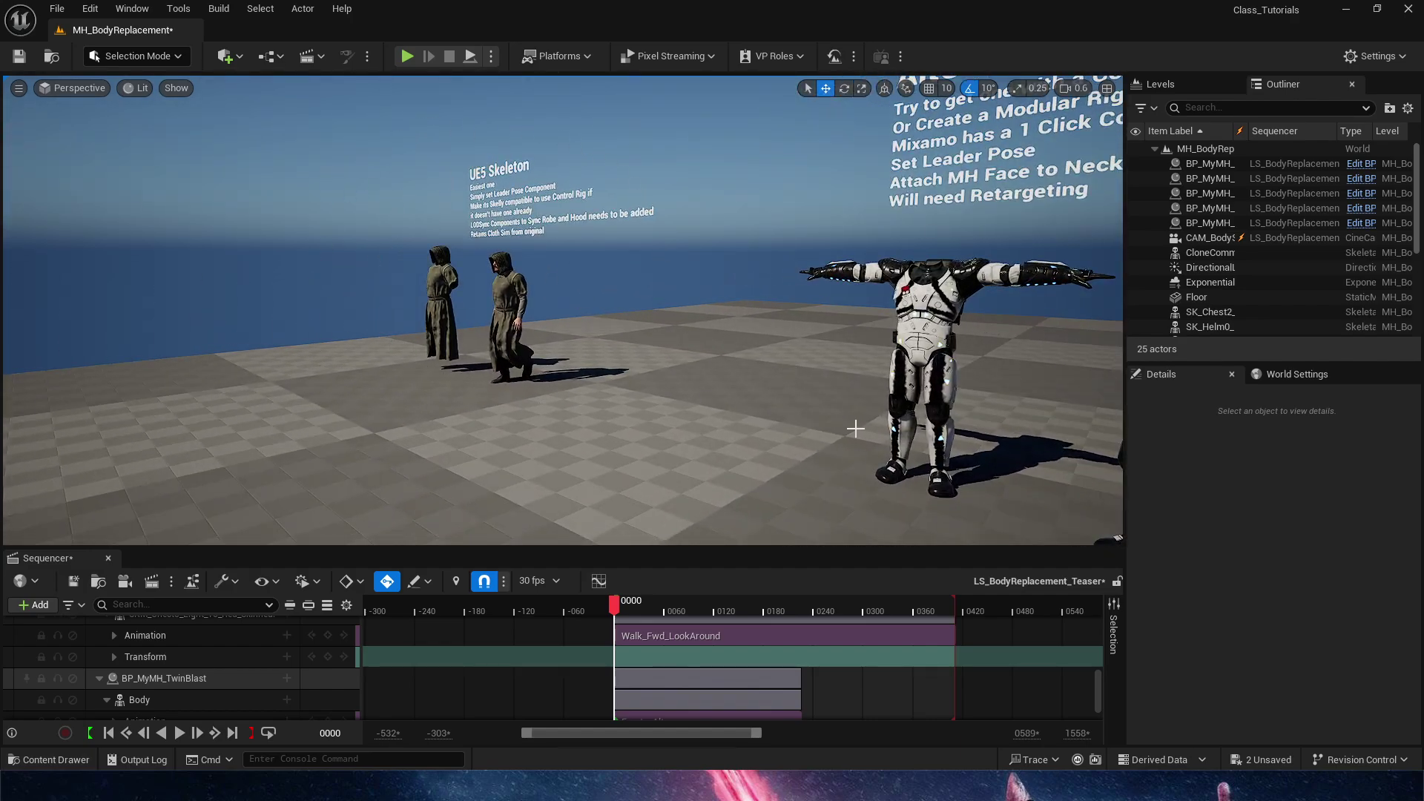
{"action": "right_click_drag", "start_coordinate": [811, 410], "coordinate": [804, 408]}
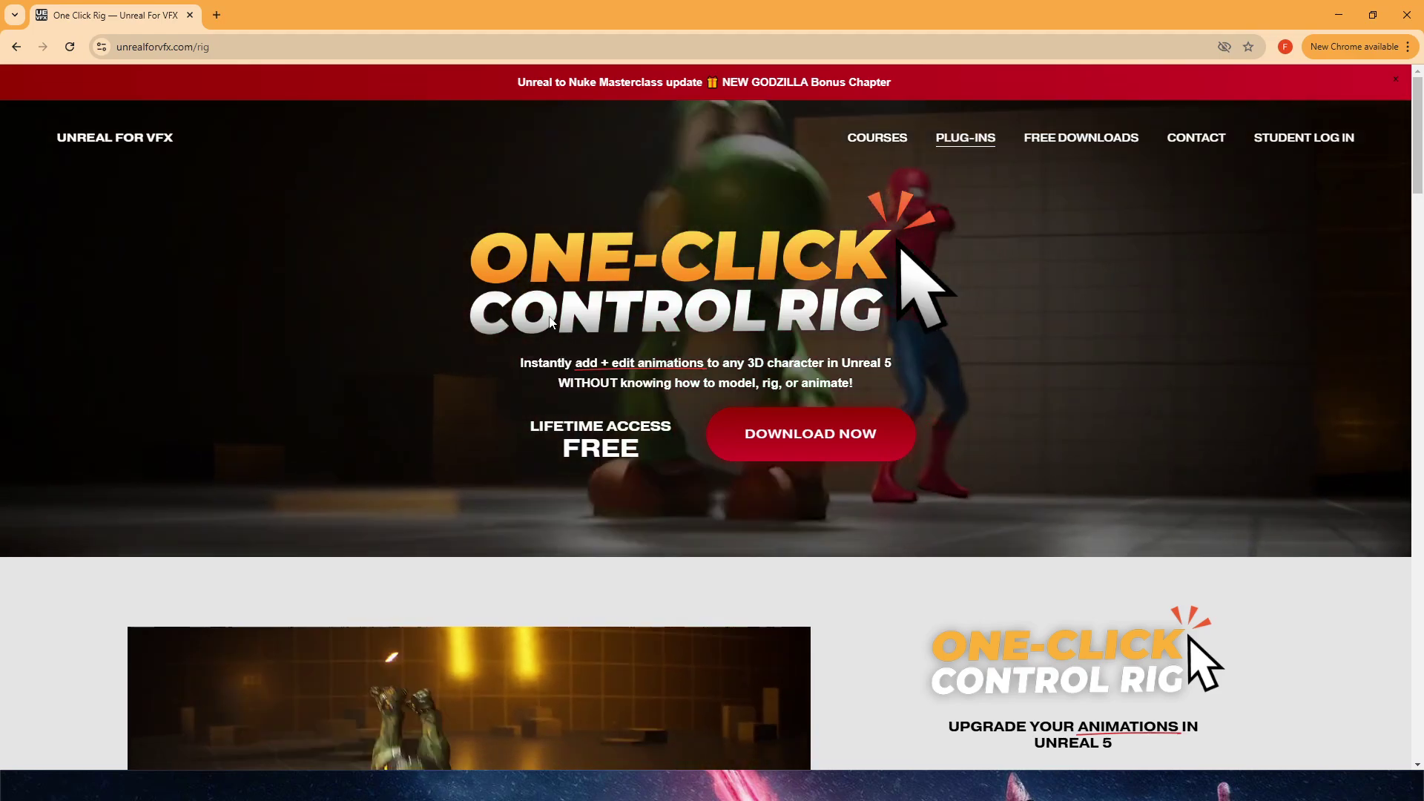
Look through the One-Click Control Rig page on the Unreal For VFX website in the browser
{"action": "scroll", "coordinate": [551, 321], "scroll_direction": "down", "scroll_amount": 5}
{"action": "scroll", "coordinate": [791, 557], "scroll_direction": "down", "scroll_amount": 1}
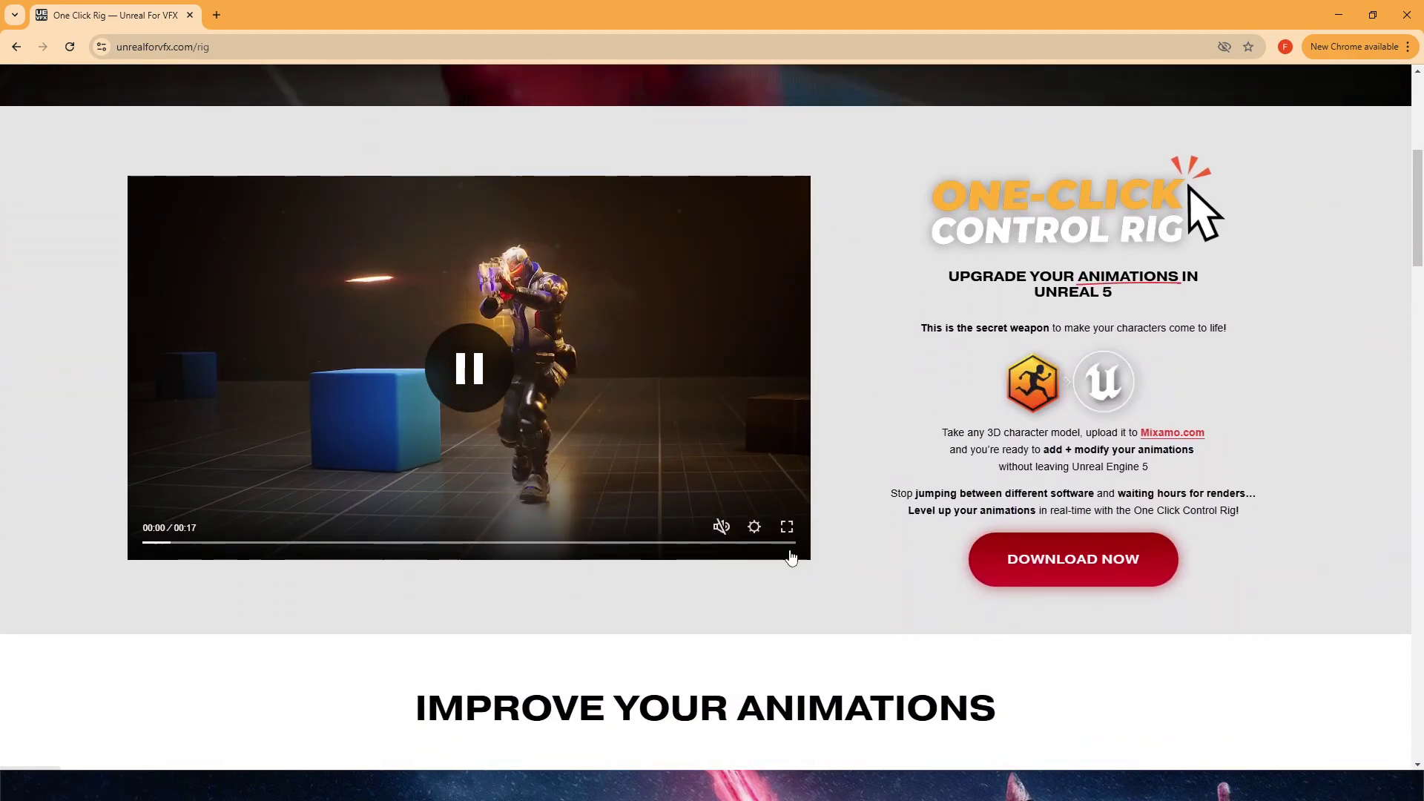
{"action": "scroll", "coordinate": [791, 558], "scroll_direction": "down", "scroll_amount": 6}
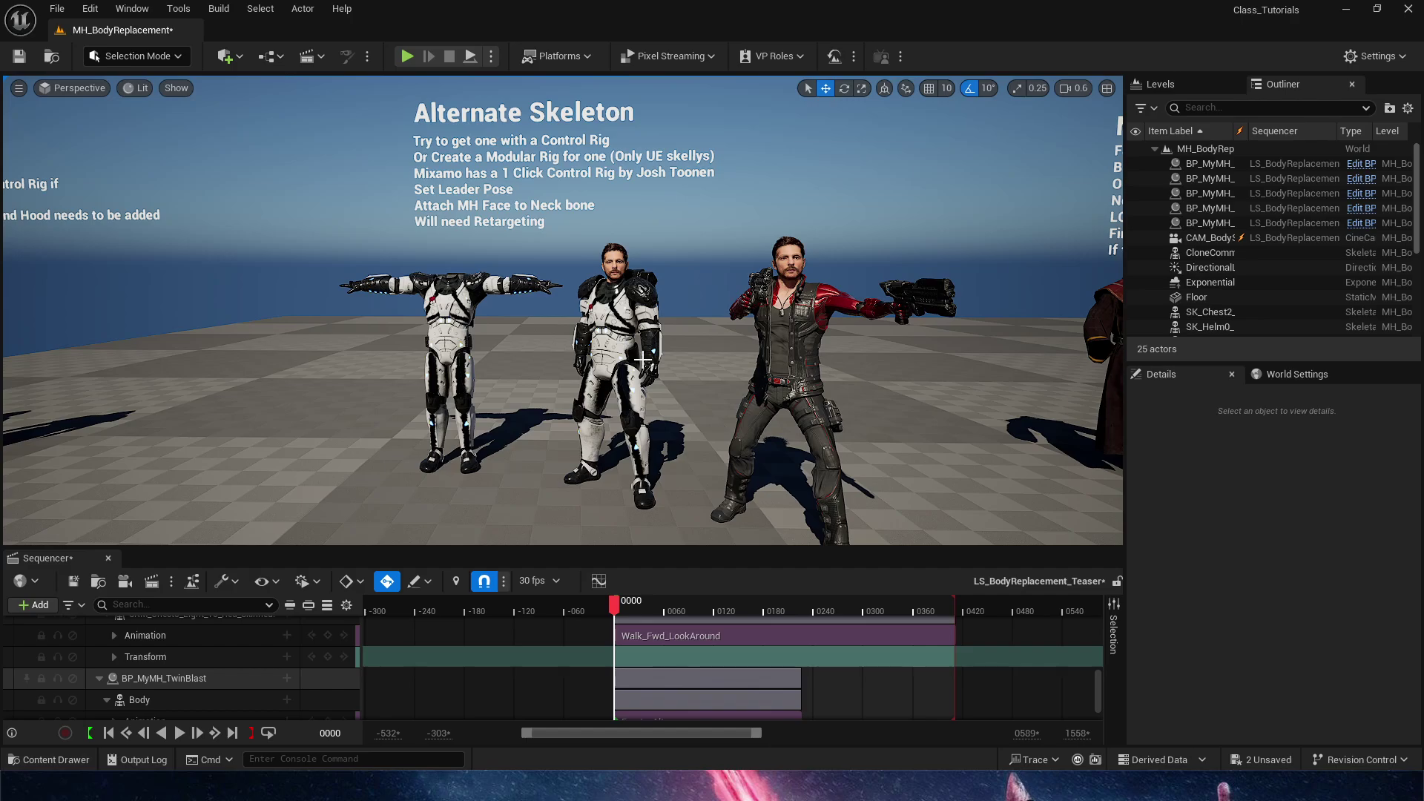
Open the Blueprint of the BP_MyMH_CloneCommando character for editing and show the whole character in its 3D preview
{"action": "left_click", "coordinate": [629, 335]}
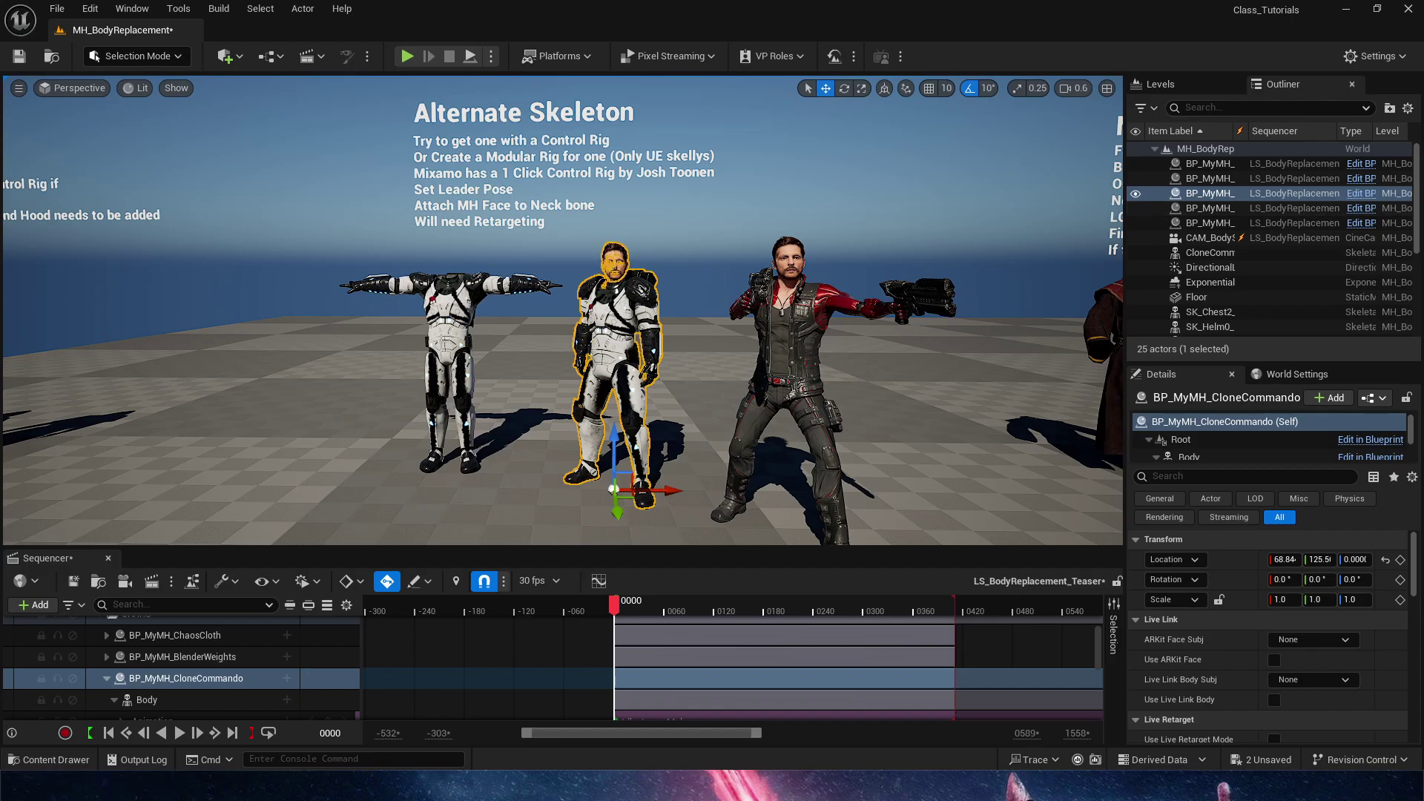
{"action": "left_click", "coordinate": [1361, 193]}
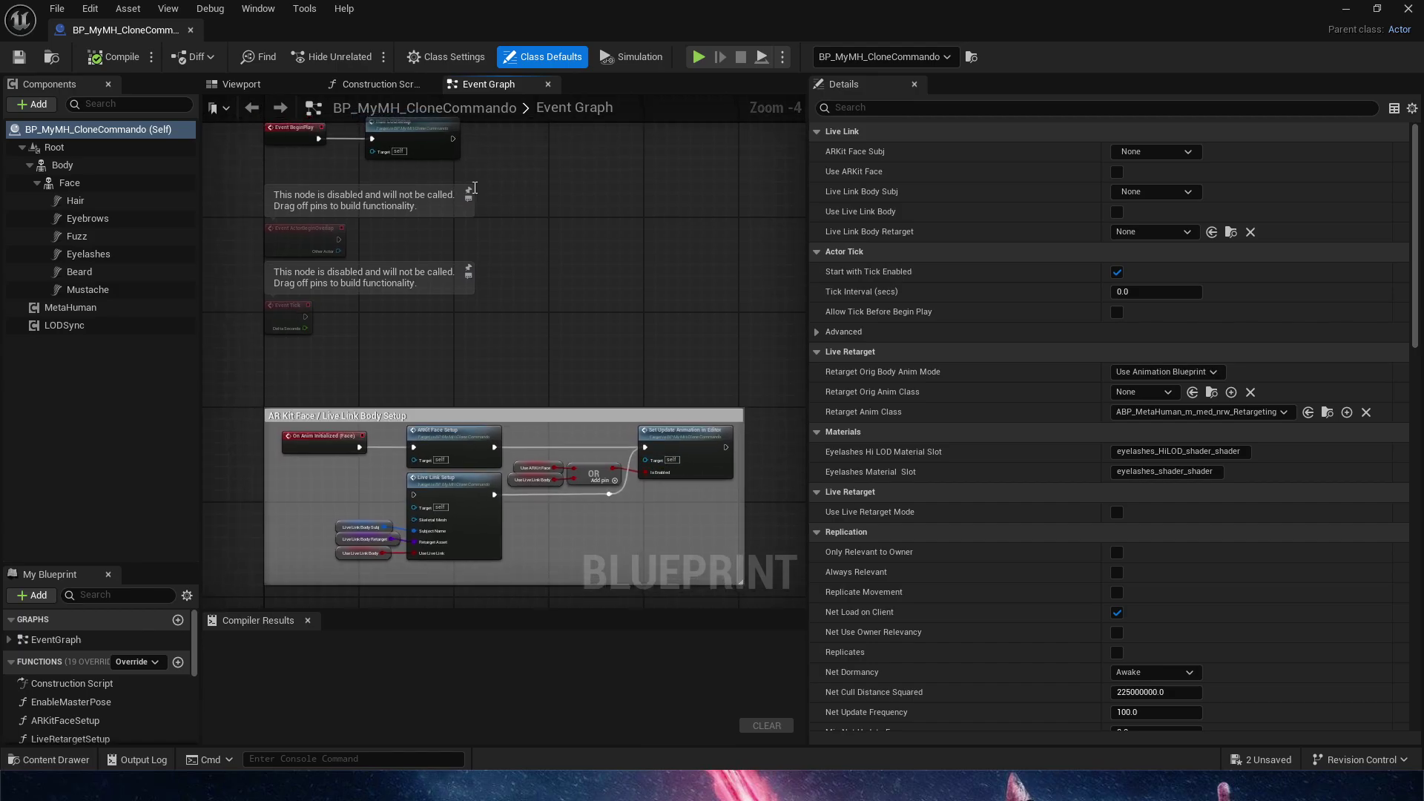
{"action": "left_click", "coordinate": [270, 83]}
{"action": "key", "text": "w"}
{"action": "right_click_drag", "start_coordinate": [602, 320], "coordinate": [690, 315]}
{"action": "scroll", "coordinate": [603, 321], "scroll_direction": "down", "scroll_amount": 1}
{"action": "key", "text": "a"}
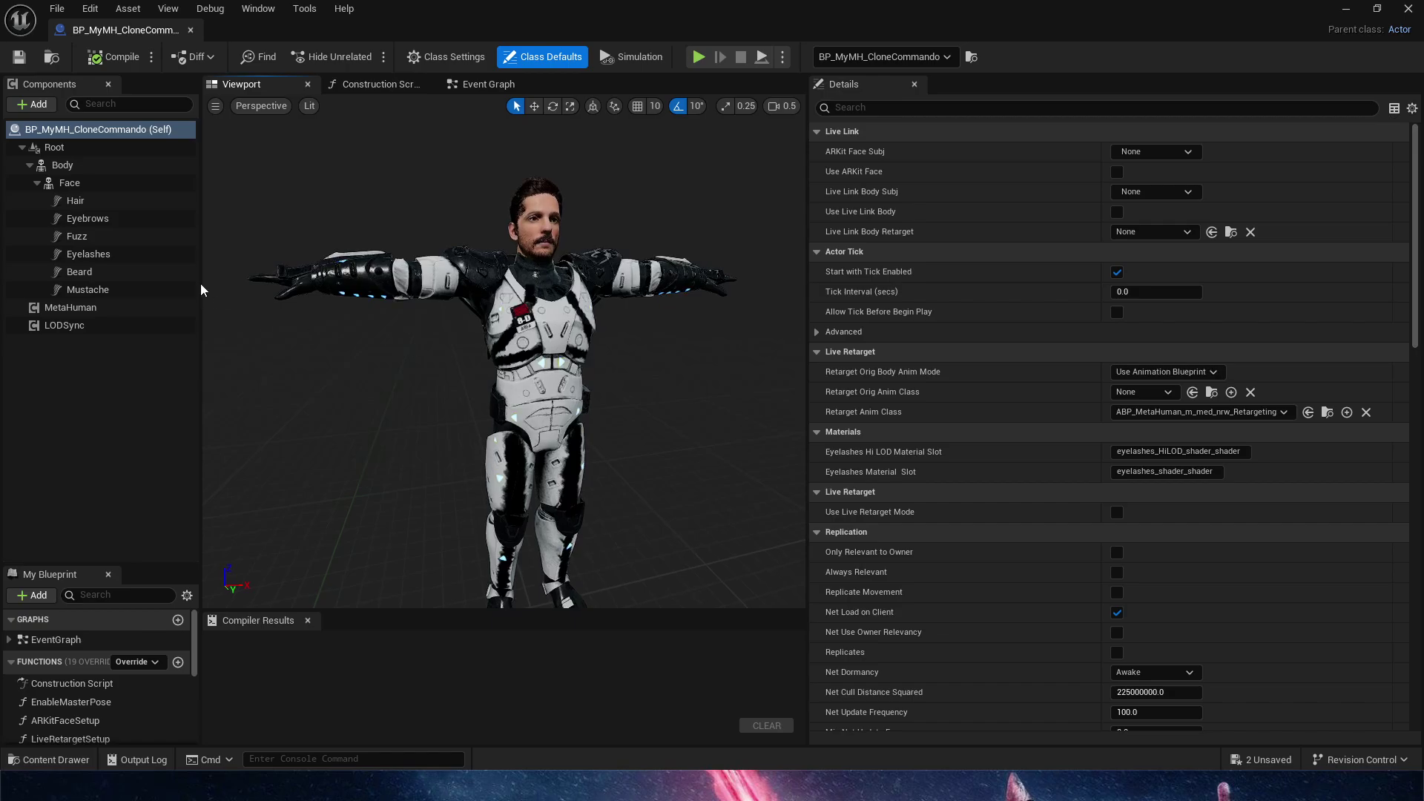
Delete the Body component from the CloneCommando Blueprint
{"action": "left_click", "coordinate": [71, 164]}
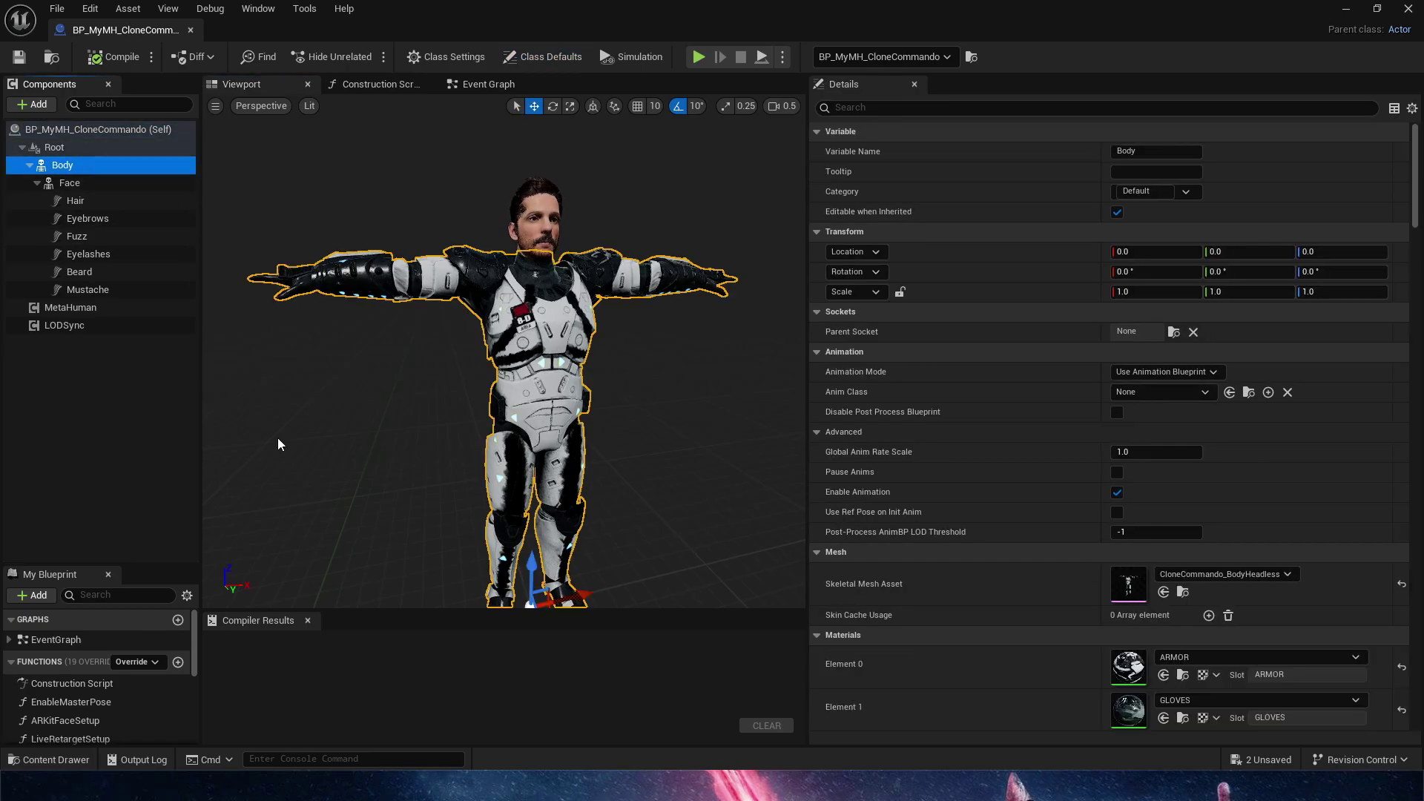
{"action": "left_click", "coordinate": [307, 417]}
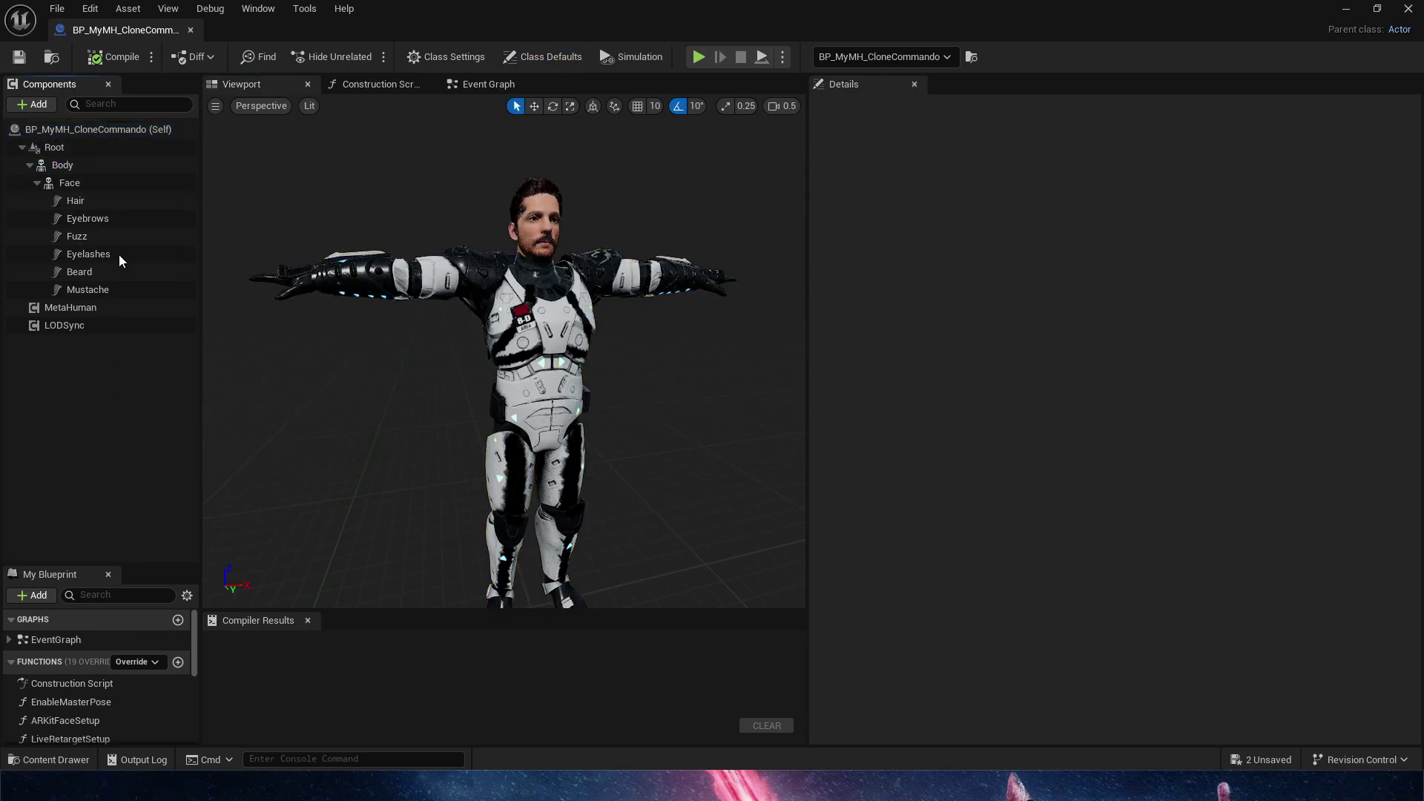
{"action": "left_click", "coordinate": [69, 165]}
{"action": "key", "text": "Delete"}
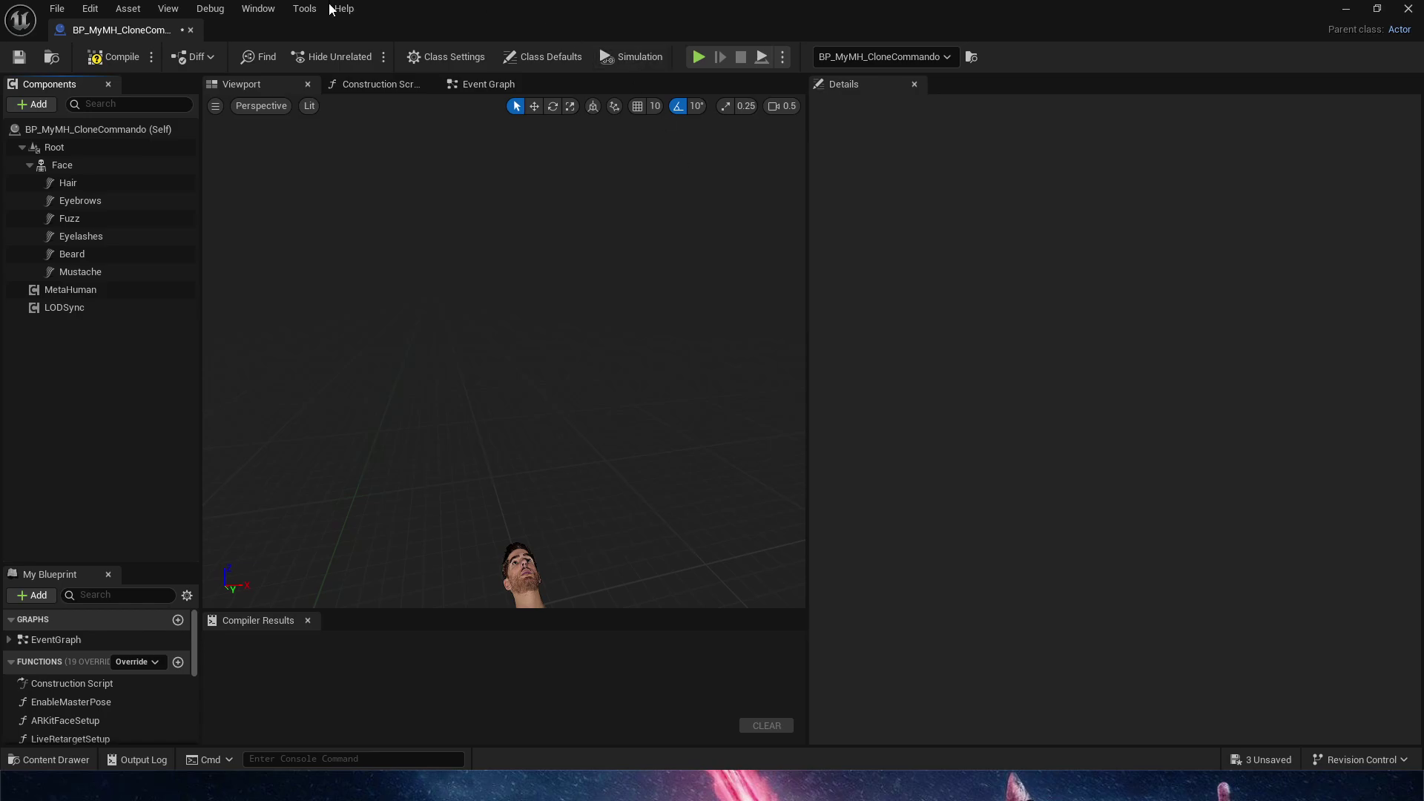
Reset the Face component's rotation and location to their default values
{"action": "right_click_drag", "start_coordinate": [512, 395], "coordinate": [512, 497]}
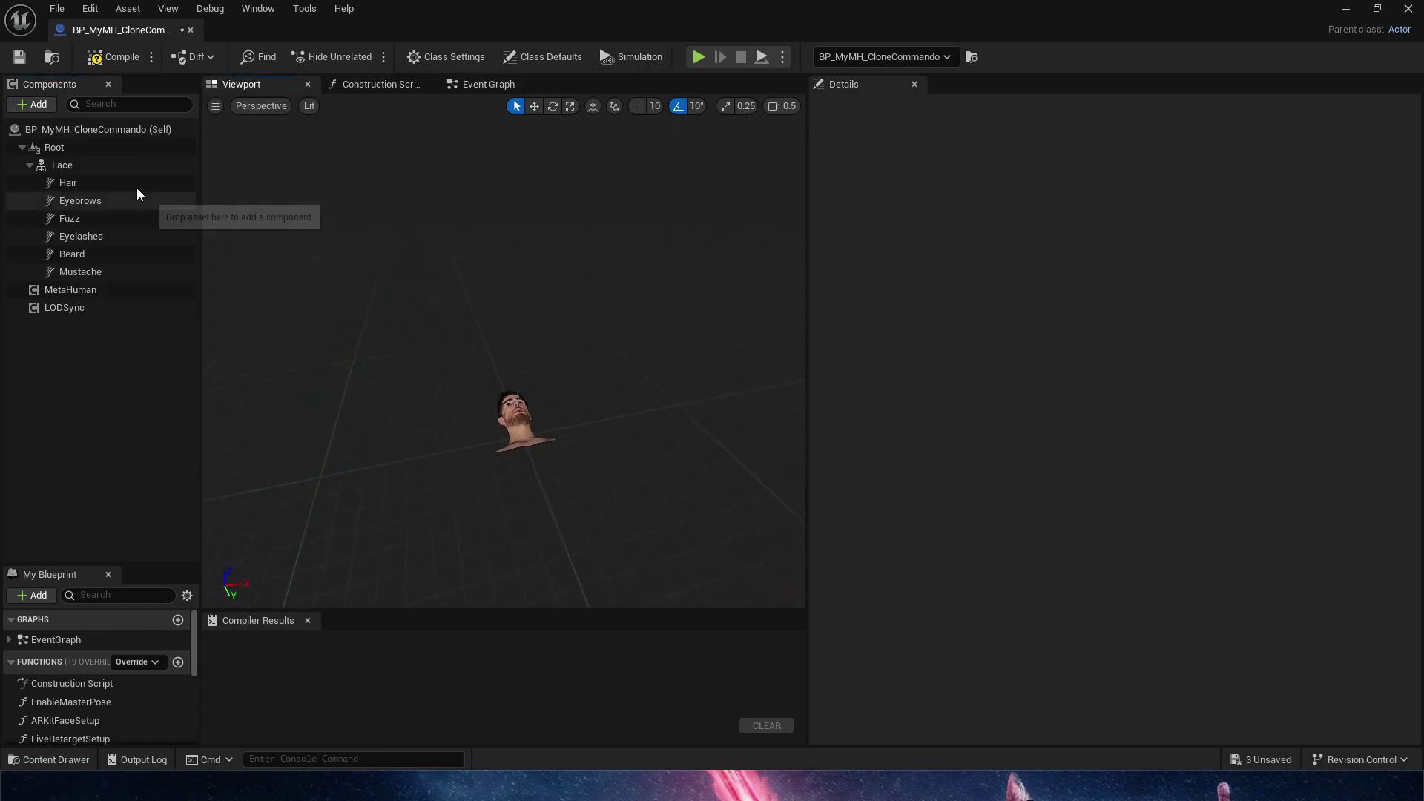
{"action": "left_click", "coordinate": [96, 166]}
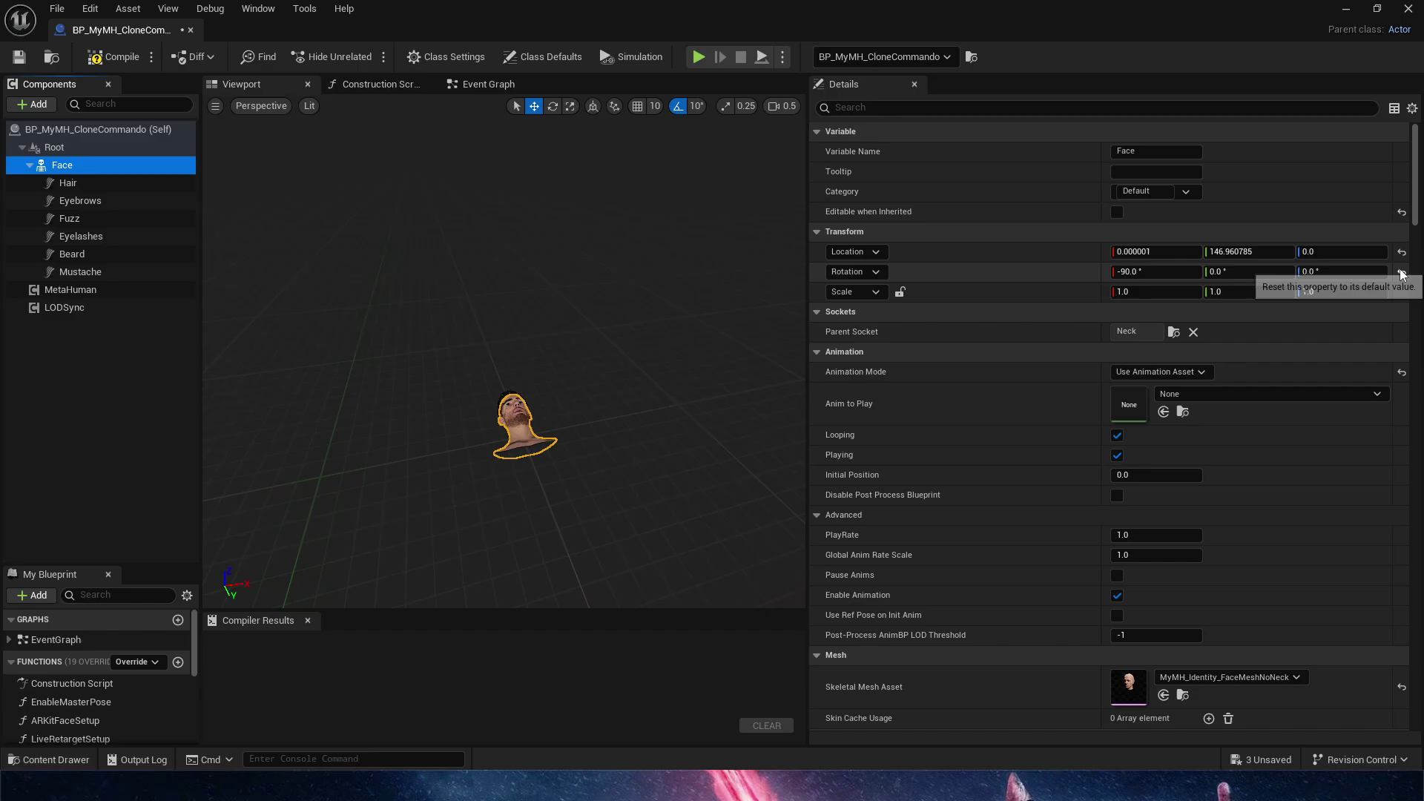
{"action": "left_click", "coordinate": [1403, 273]}
{"action": "left_click", "coordinate": [1402, 253]}
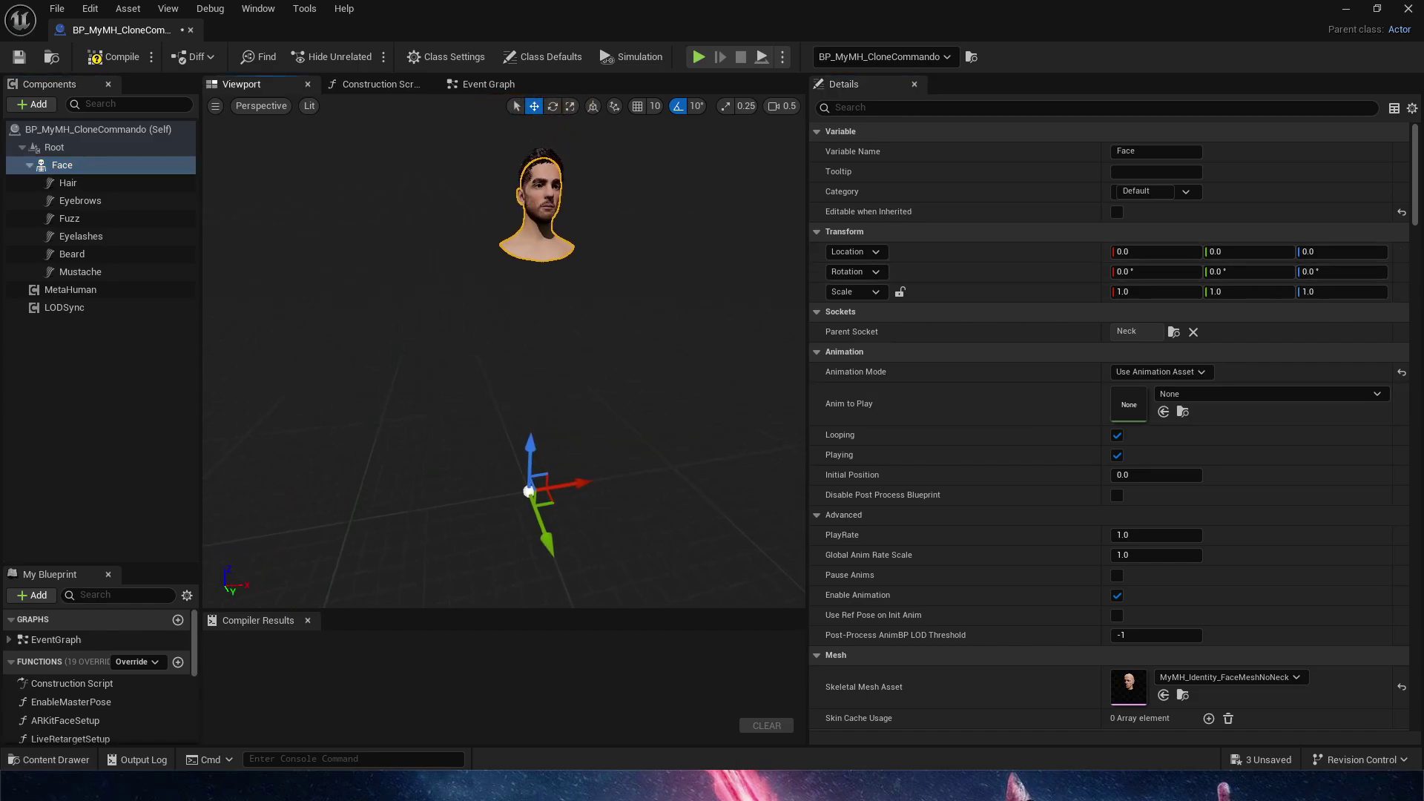
{"action": "middle_click_drag", "start_coordinate": [639, 178], "coordinate": [638, 133]}
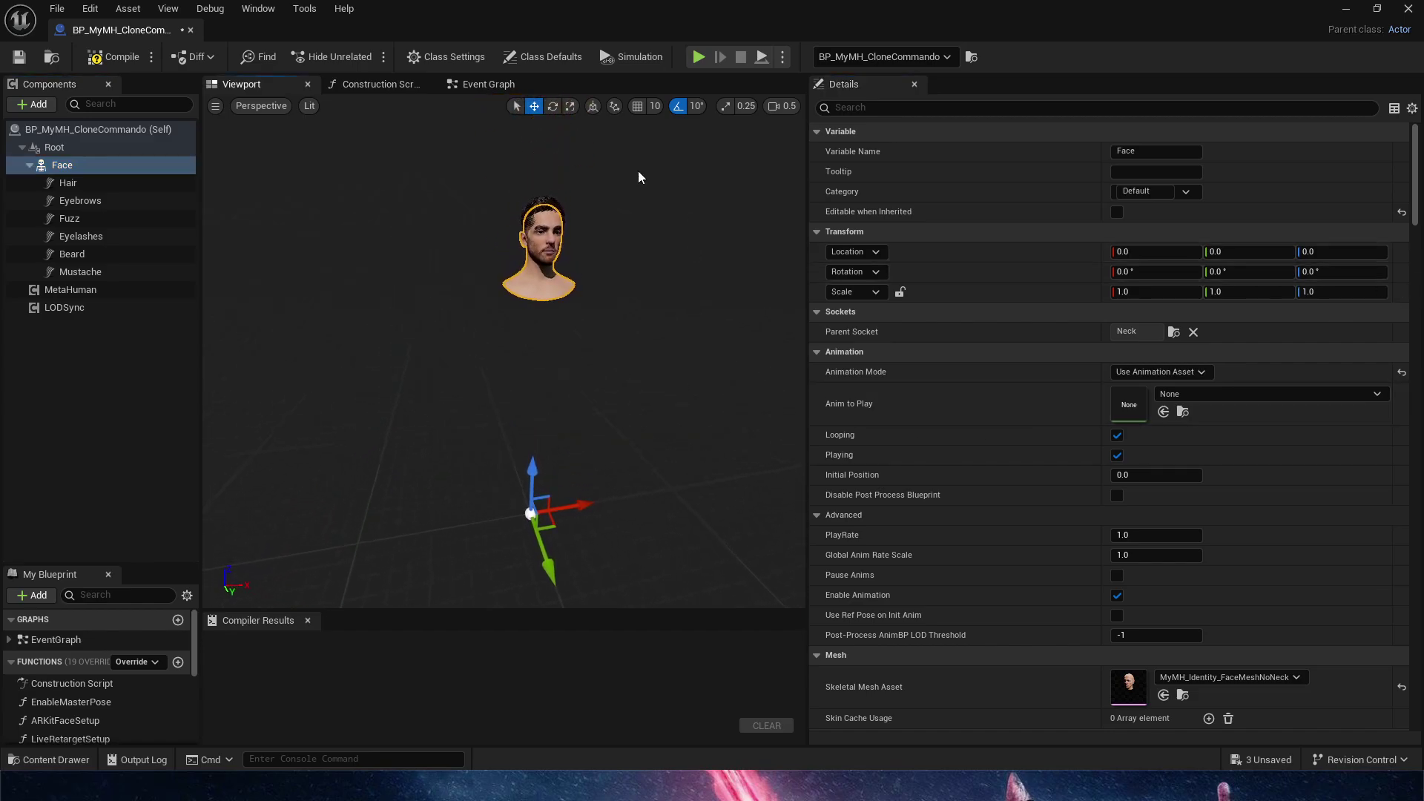
{"action": "left_click", "coordinate": [180, 395]}
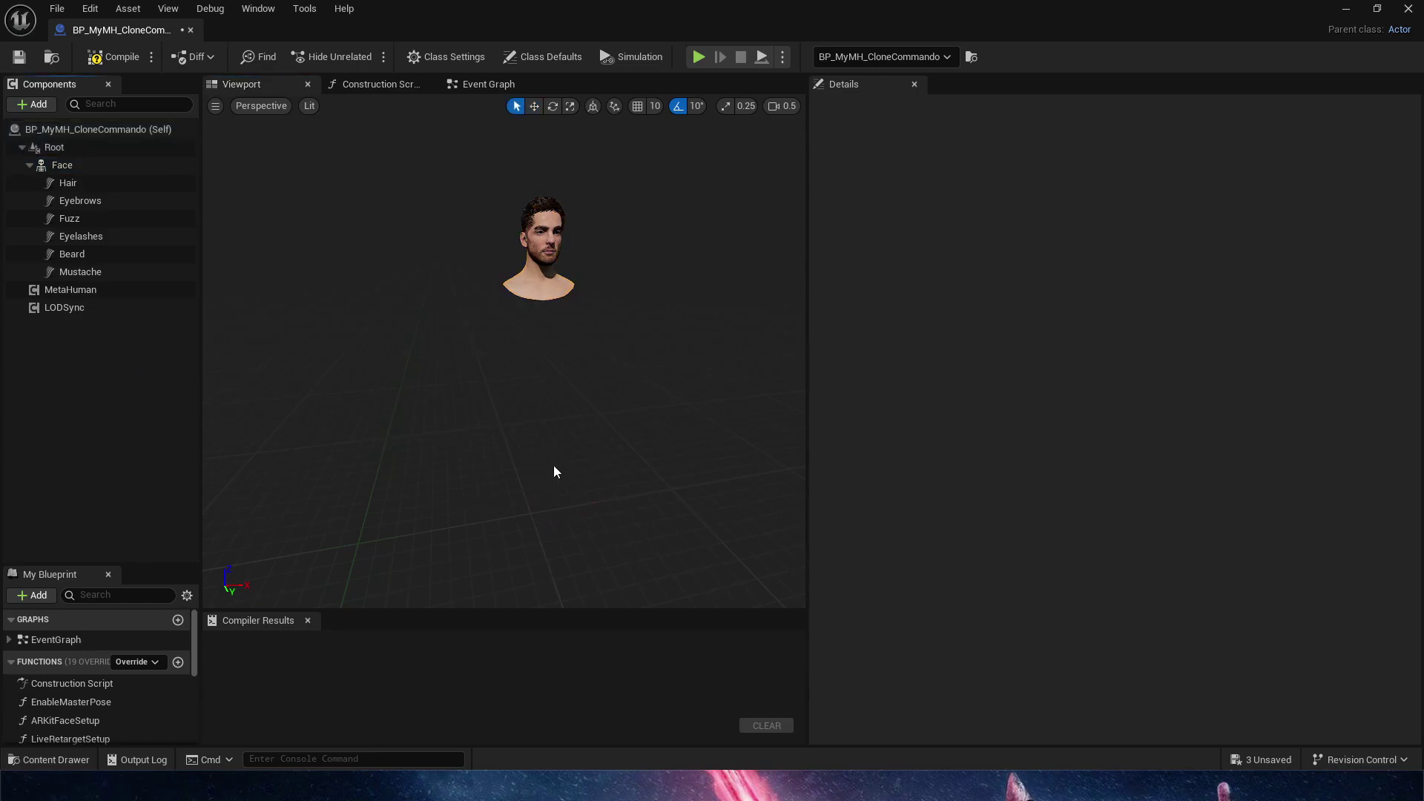
Set the LODSync component's Forced LOD to 0 to inspect the face detail, and restore it to -1
{"action": "right_click_drag", "start_coordinate": [572, 438], "coordinate": [573, 437]}
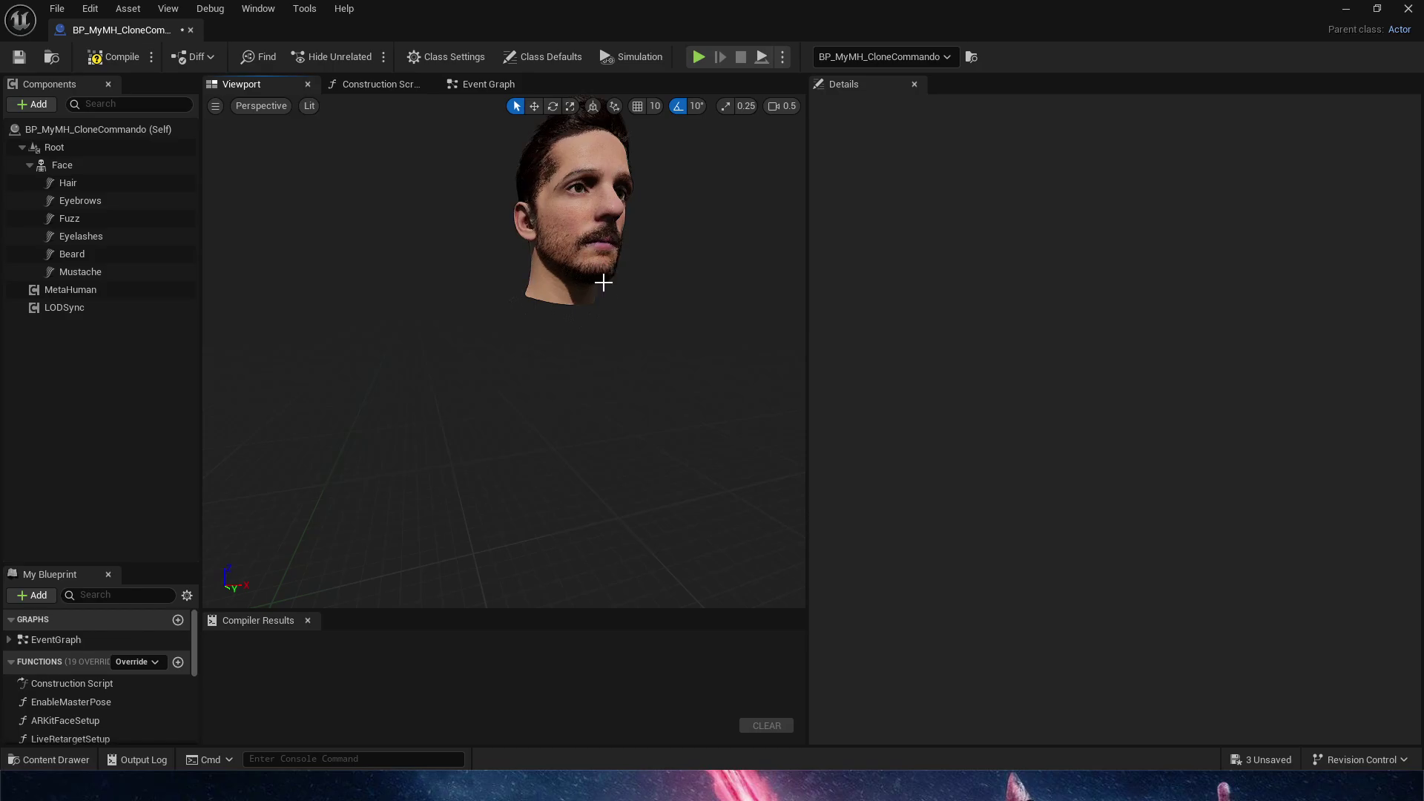
{"action": "right_click_drag", "start_coordinate": [528, 323], "coordinate": [560, 304]}
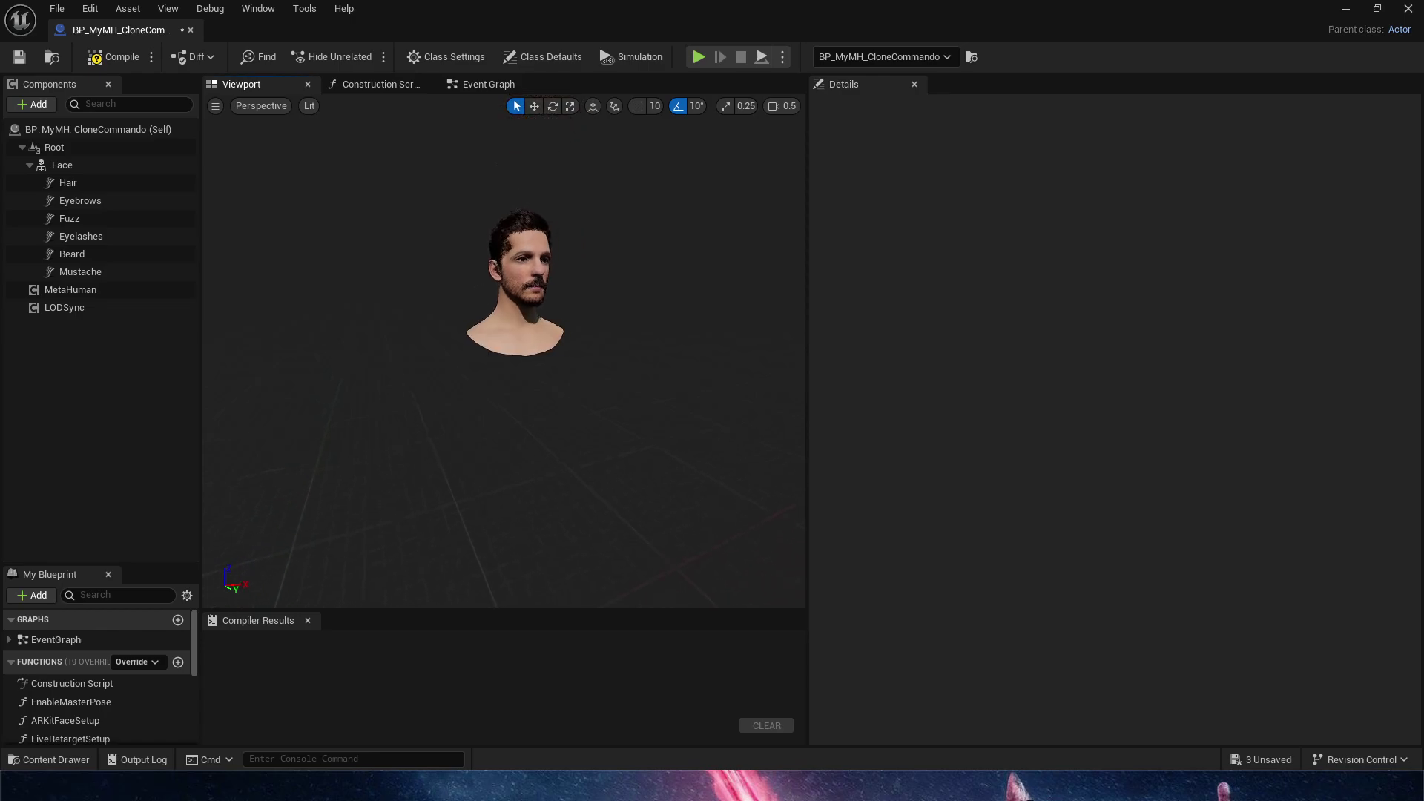
{"action": "left_click", "coordinate": [78, 307]}
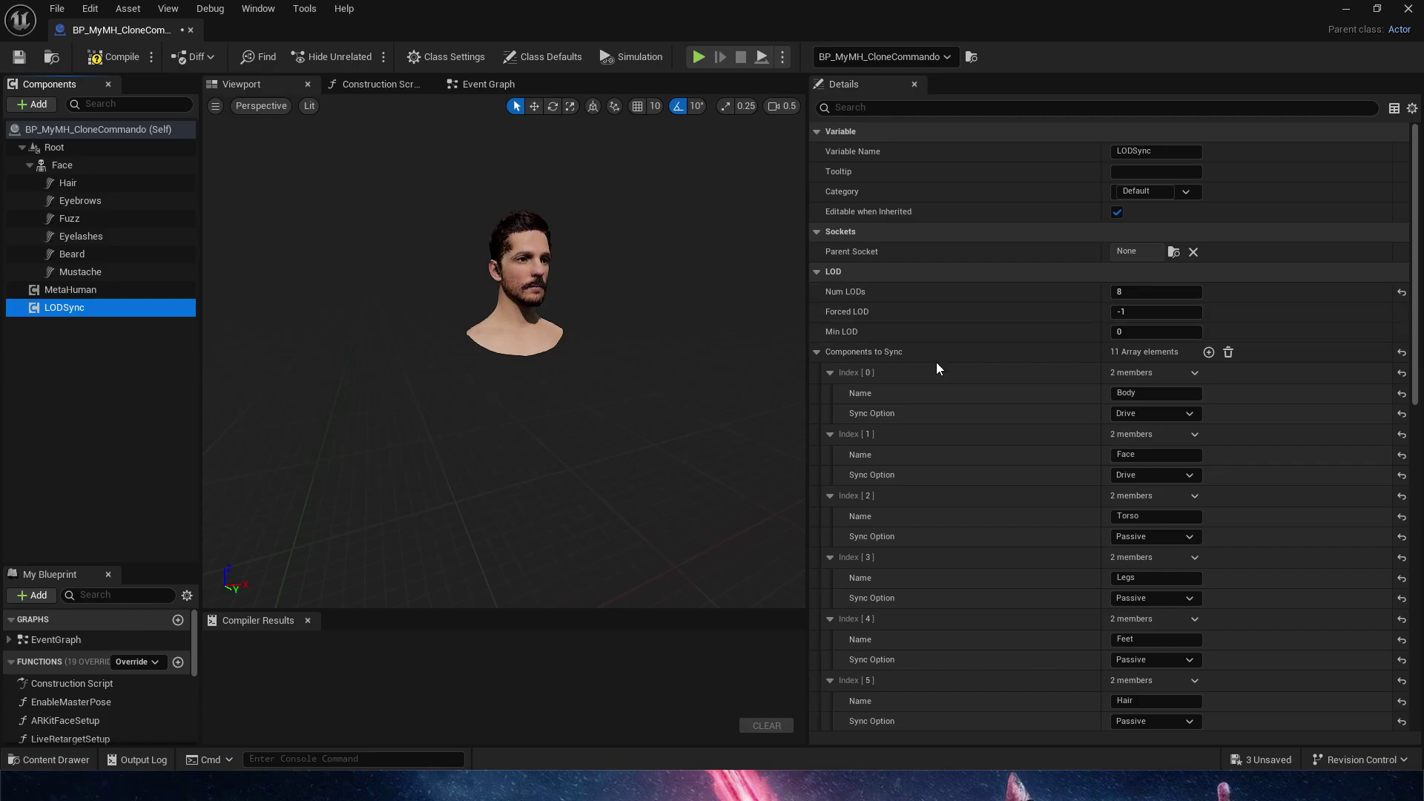
{"action": "left_click", "coordinate": [1118, 312]}
{"action": "key", "text": "Return"}
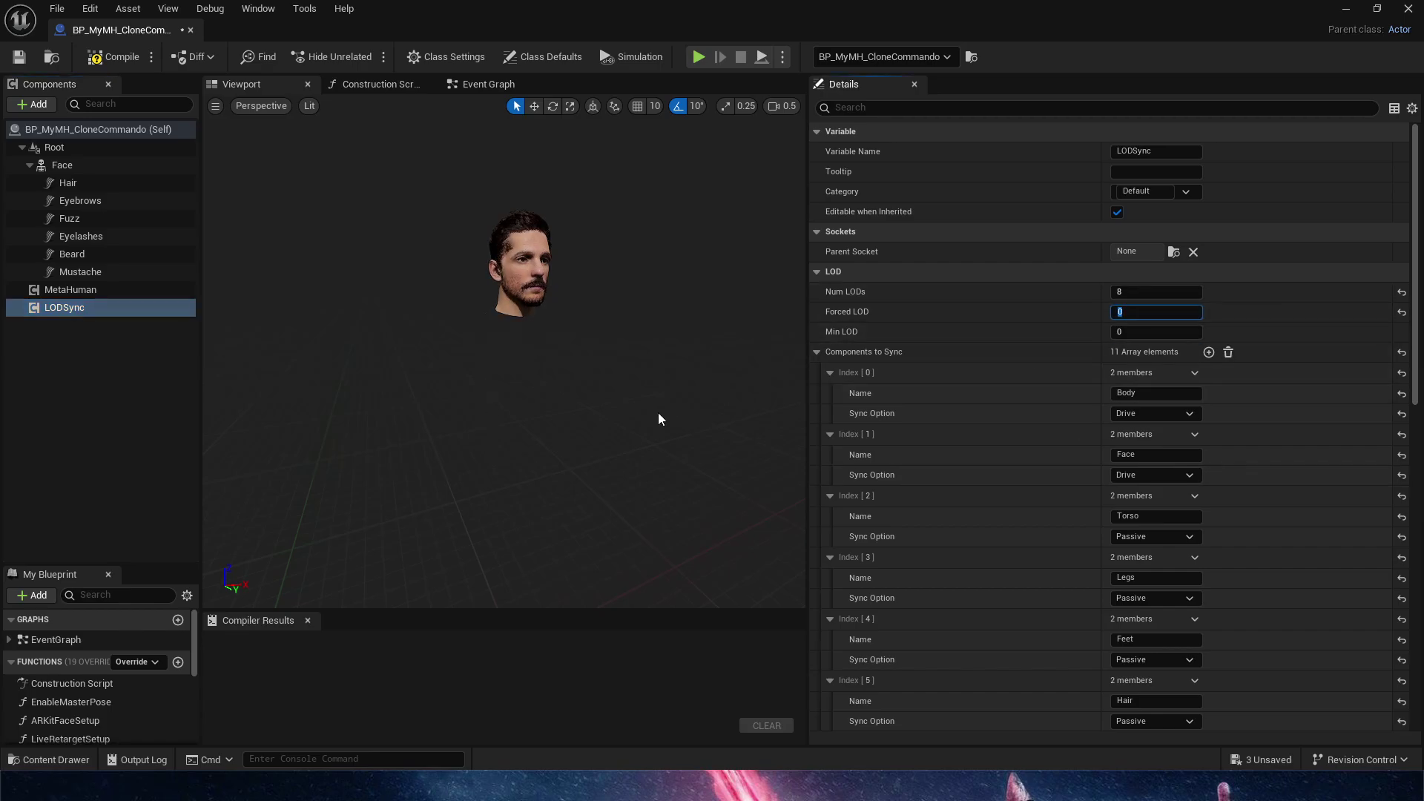
{"action": "right_click_drag", "start_coordinate": [658, 417], "coordinate": [693, 408], "text": "alt"}
{"action": "left_click", "coordinate": [1170, 314]}
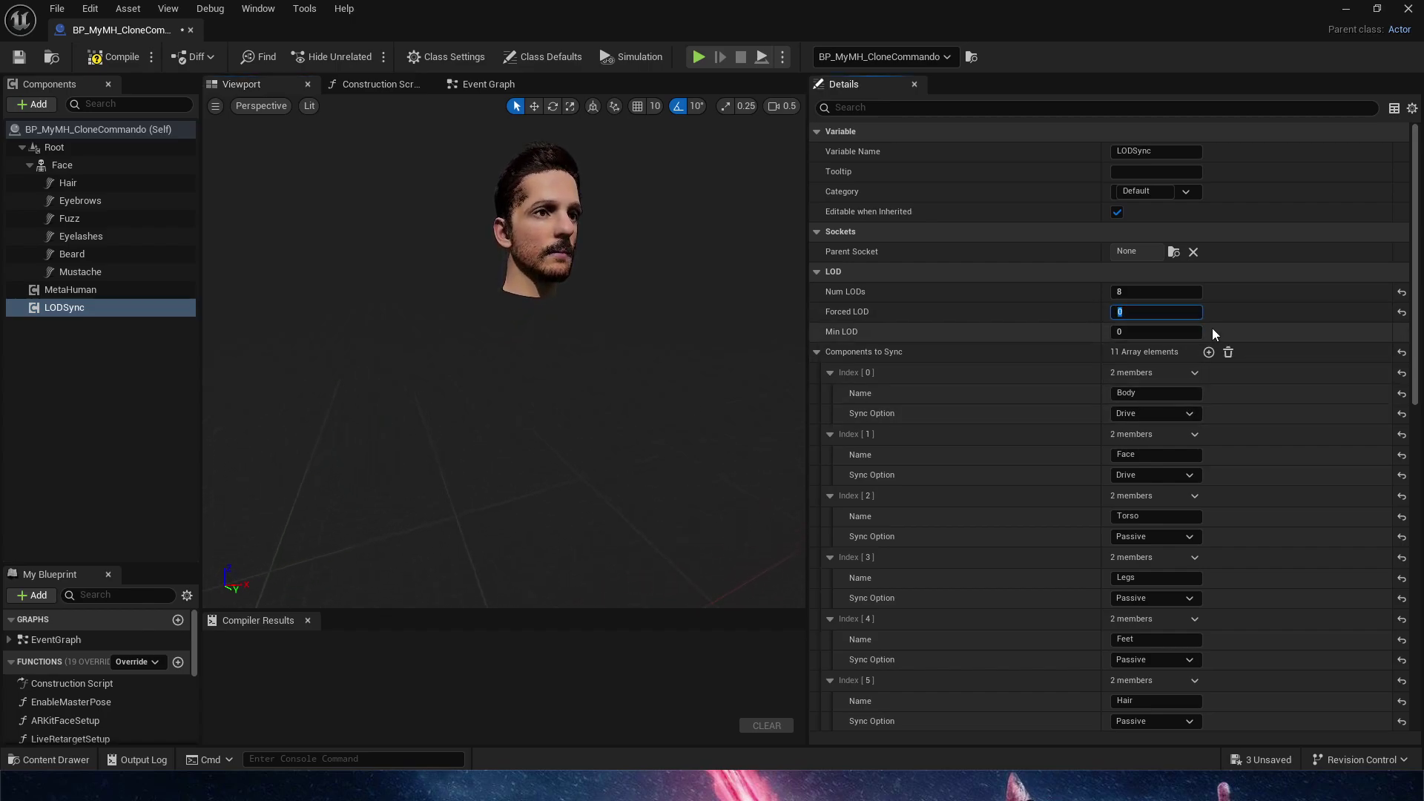
{"action": "right_click_drag", "start_coordinate": [656, 225], "coordinate": [657, 276], "text": "alt"}
{"action": "scroll", "coordinate": [656, 231], "scroll_direction": "up", "scroll_amount": 1}
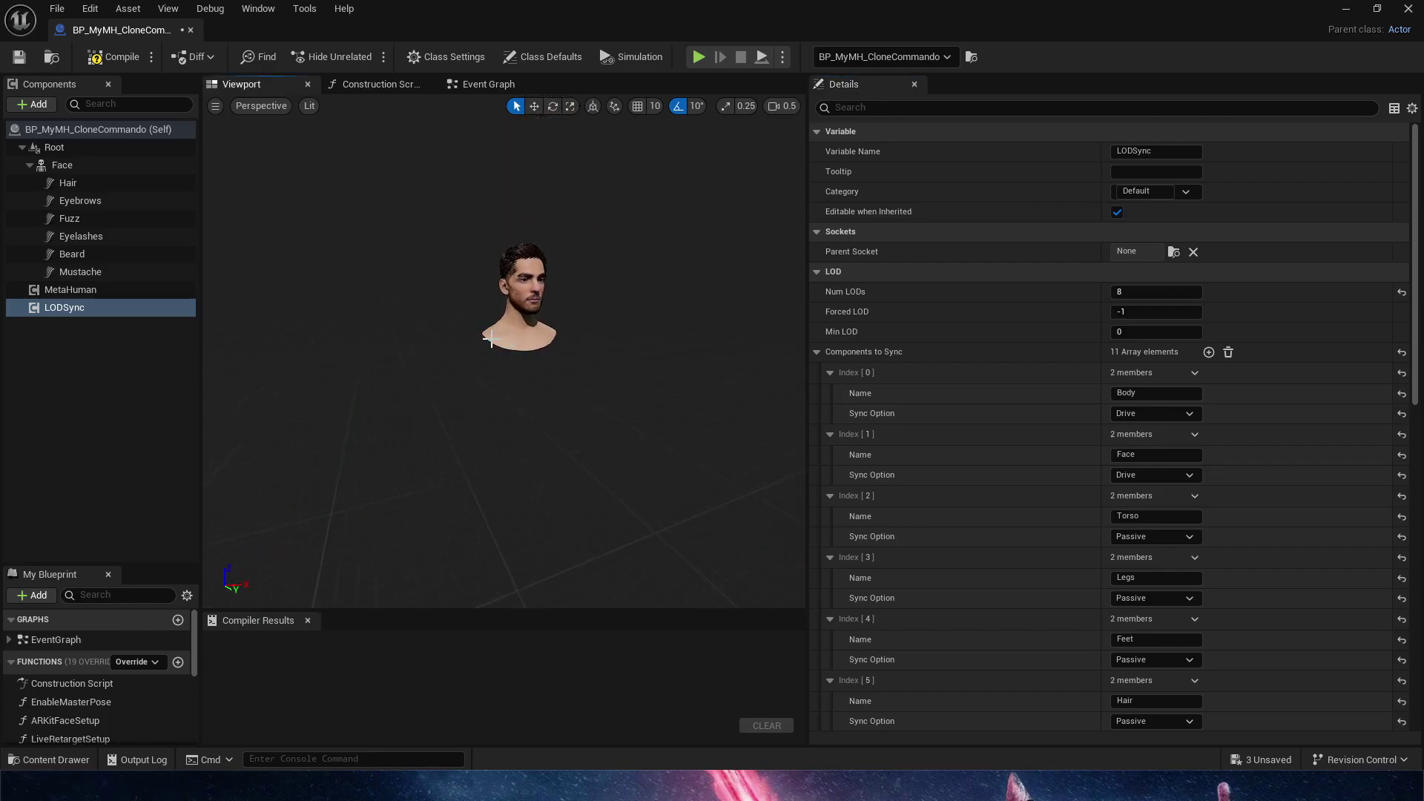
{"action": "mouse_move", "coordinate": [536, 357]}
{"action": "left_mouse_down"}
{"action": "mouse_move", "coordinate": [536, 382]}
{"action": "mouse_move", "coordinate": [536, 330]}
{"action": "left_mouse_up"}
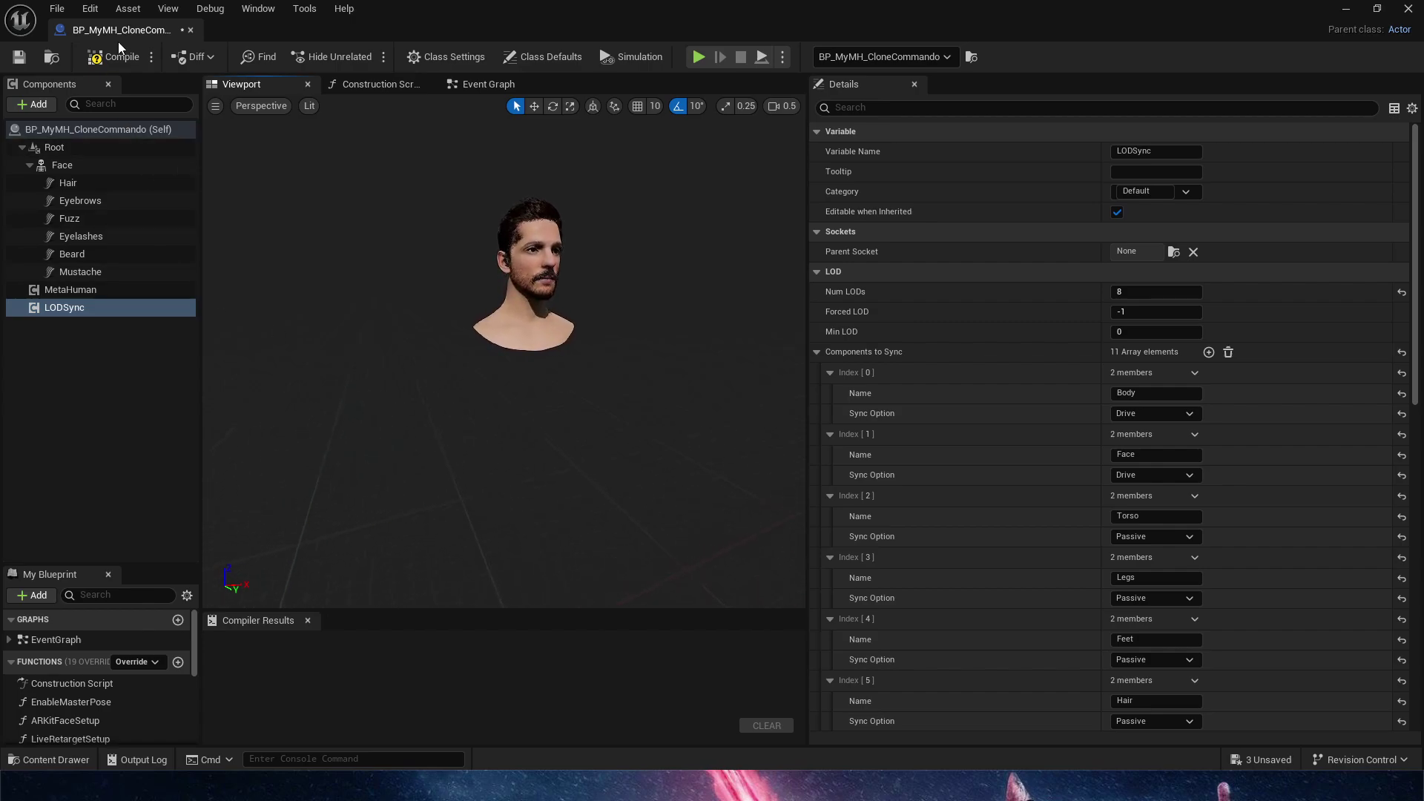
Compile and save the Blueprint, and add a Skeletal Mesh component named Body under Root
{"action": "left_click", "coordinate": [19, 57]}
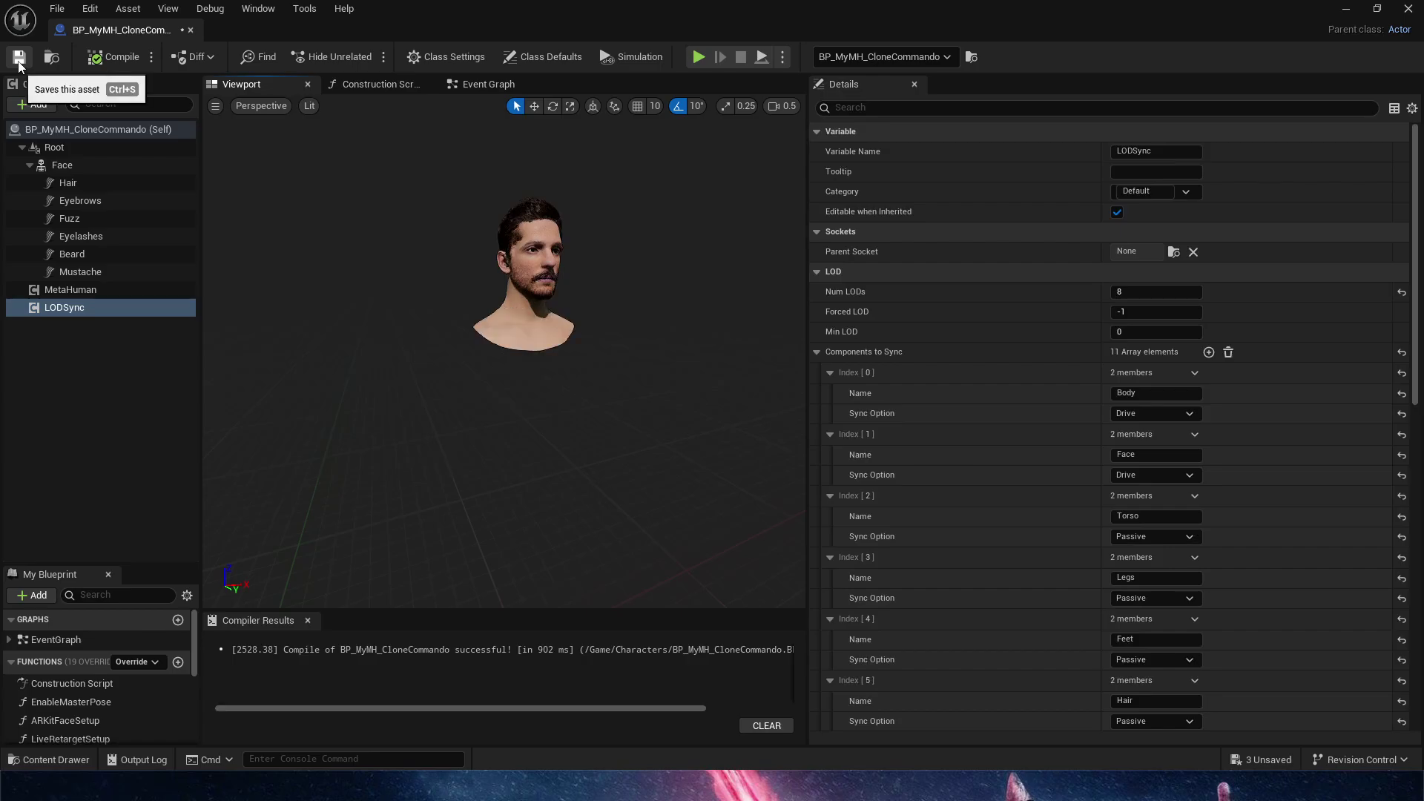
{"action": "left_click", "coordinate": [56, 145]}
{"action": "left_click", "coordinate": [38, 110]}
{"action": "type", "text": "skel"}
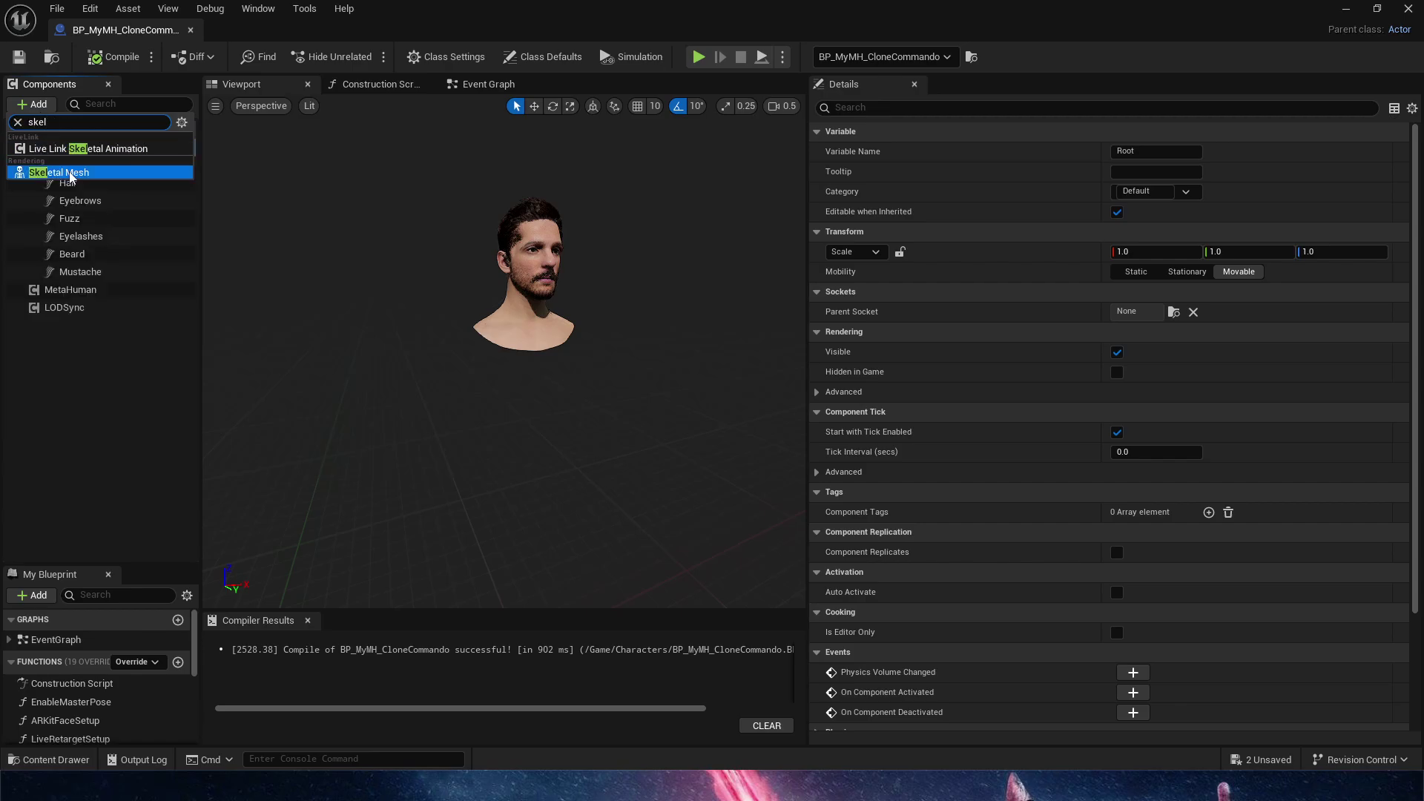
{"action": "left_click", "coordinate": [59, 172]}
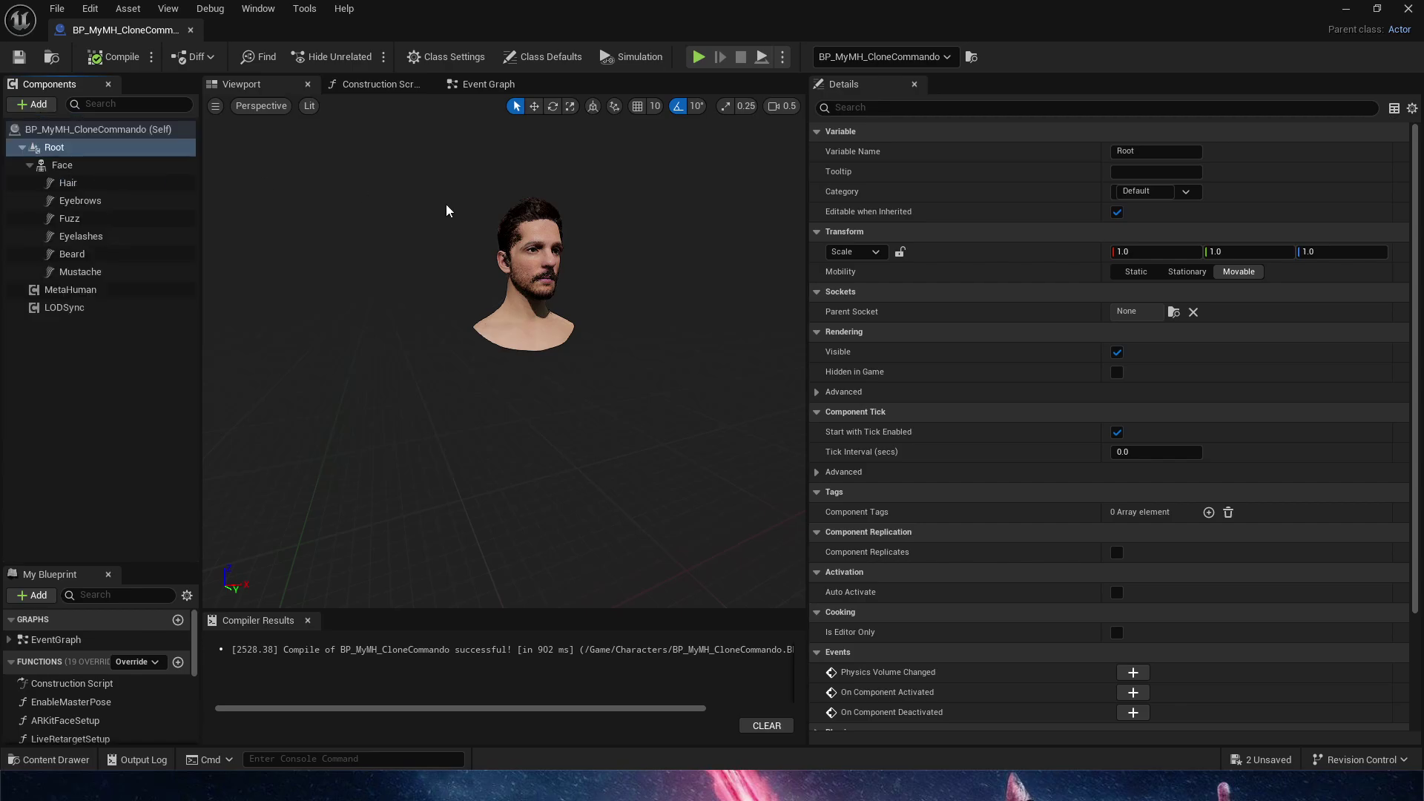
{"action": "type", "text": "Body"}
{"action": "key", "text": "Return"}
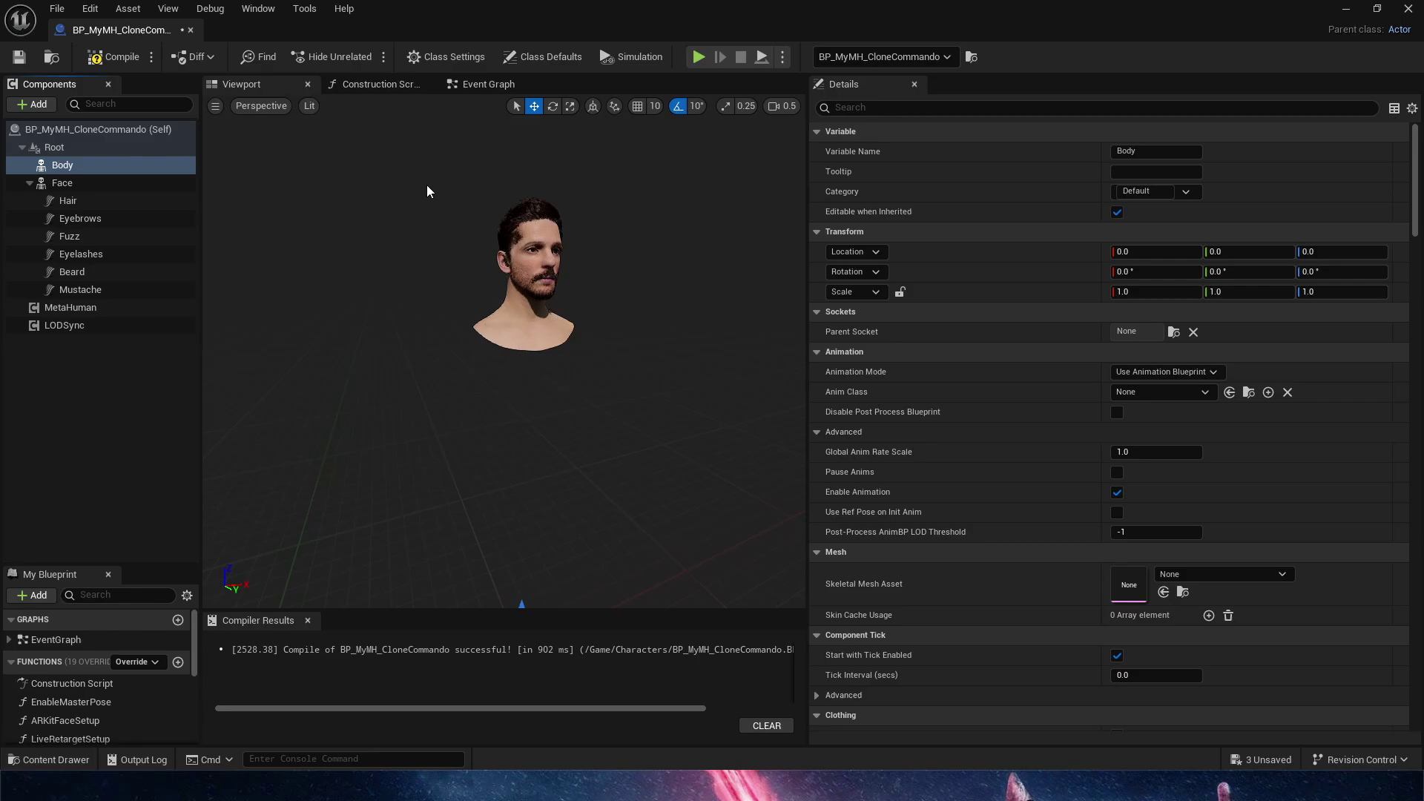
Assign the CloneCommando_BodyHeadless skeletal mesh to the Body component
{"action": "left_click", "coordinate": [1261, 575]}
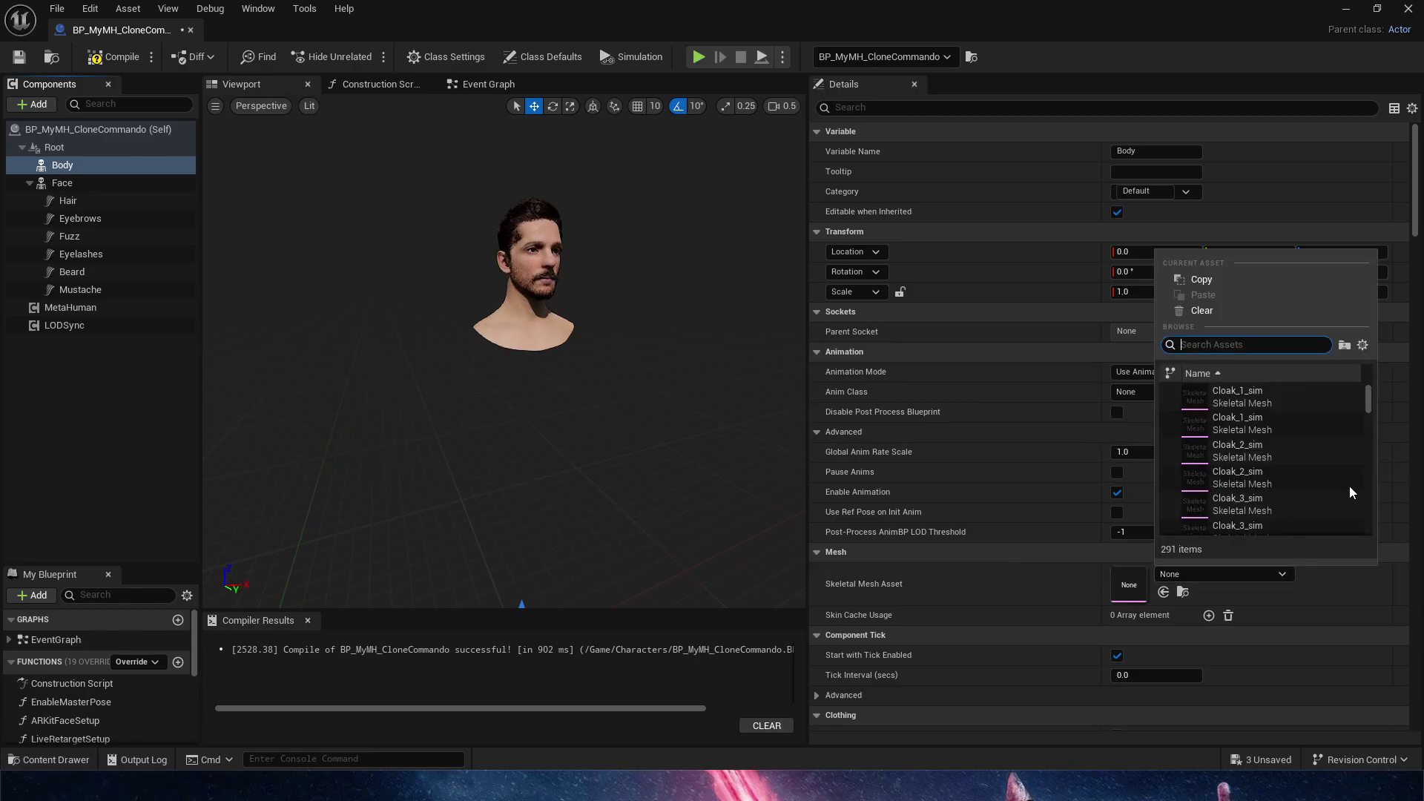
{"action": "type", "text": "clone"}
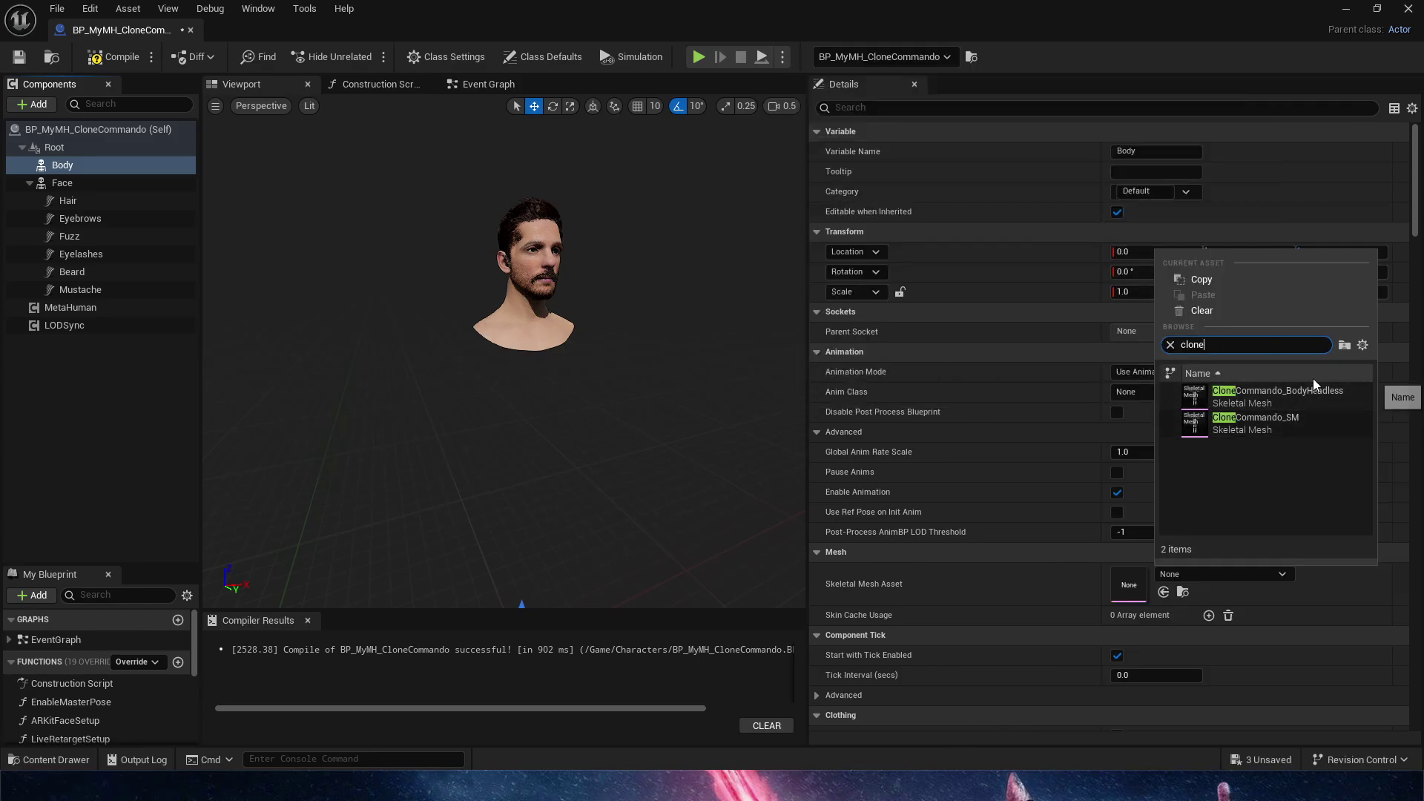
{"action": "left_click", "coordinate": [1297, 402]}
{"action": "right_click_drag", "start_coordinate": [725, 448], "coordinate": [690, 448]}
{"action": "left_click", "coordinate": [149, 474]}
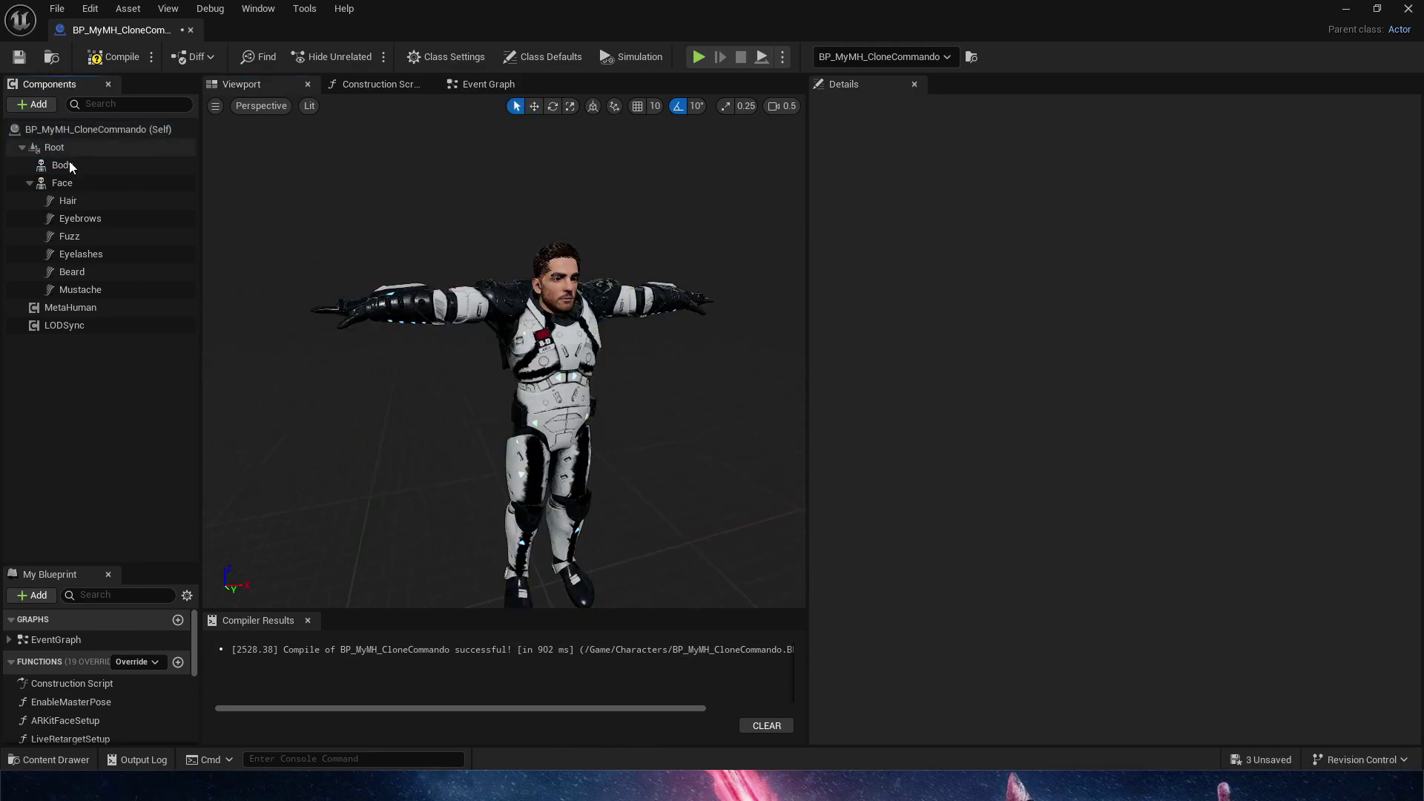
Parent the Face component to Body and set its parent socket to the Neck bone
{"action": "left_click_drag", "start_coordinate": [69, 187], "coordinate": [81, 165]}
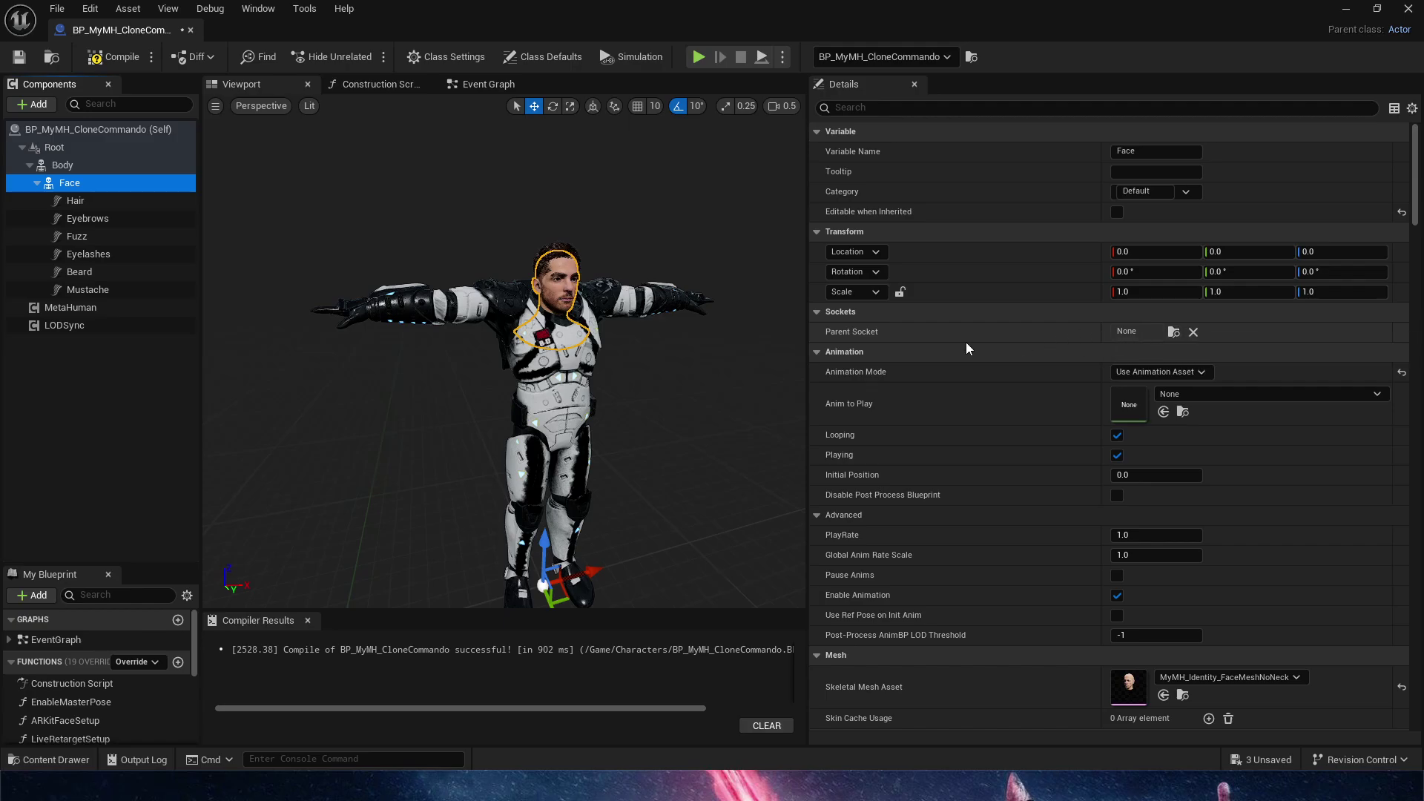
{"action": "left_click", "coordinate": [1169, 336]}
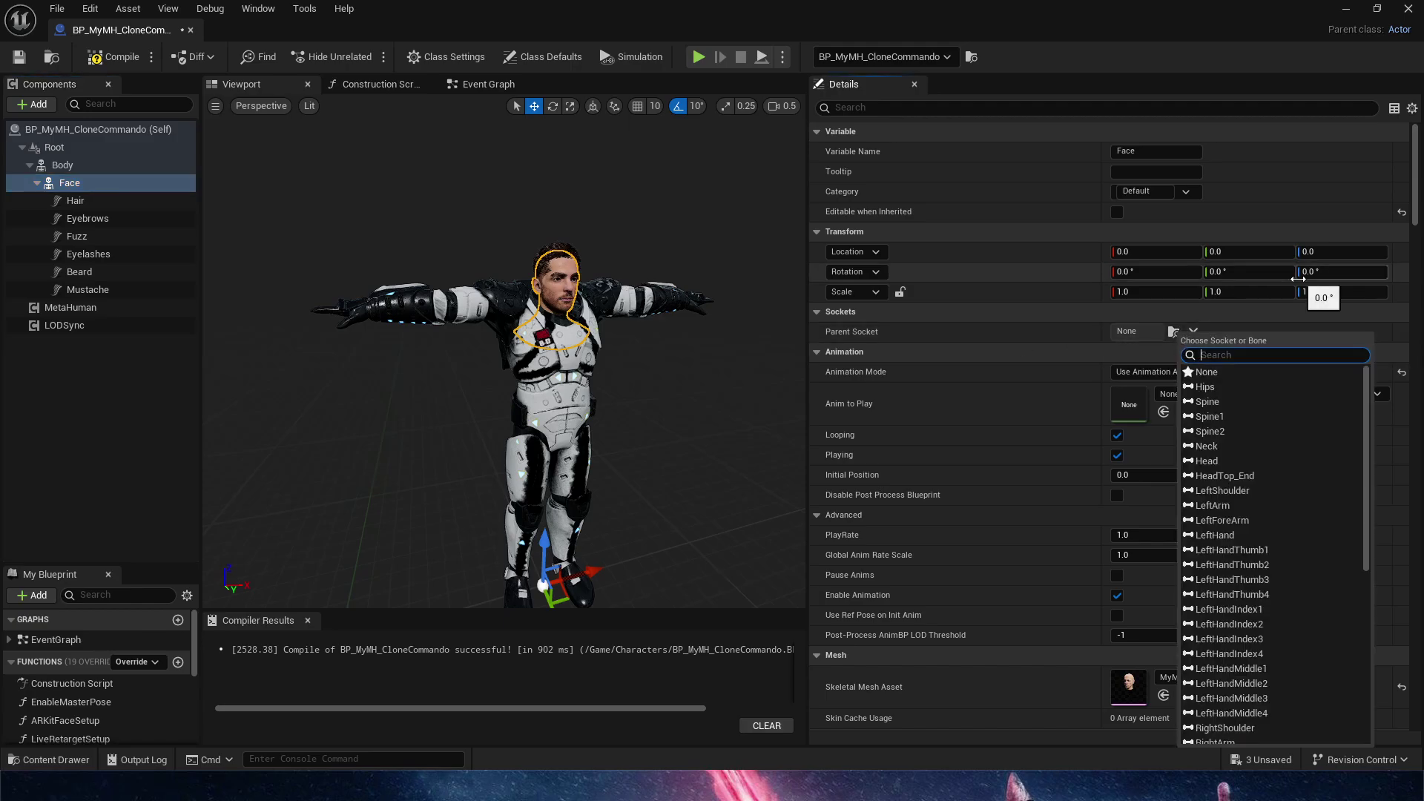
{"action": "type", "text": "neck"}
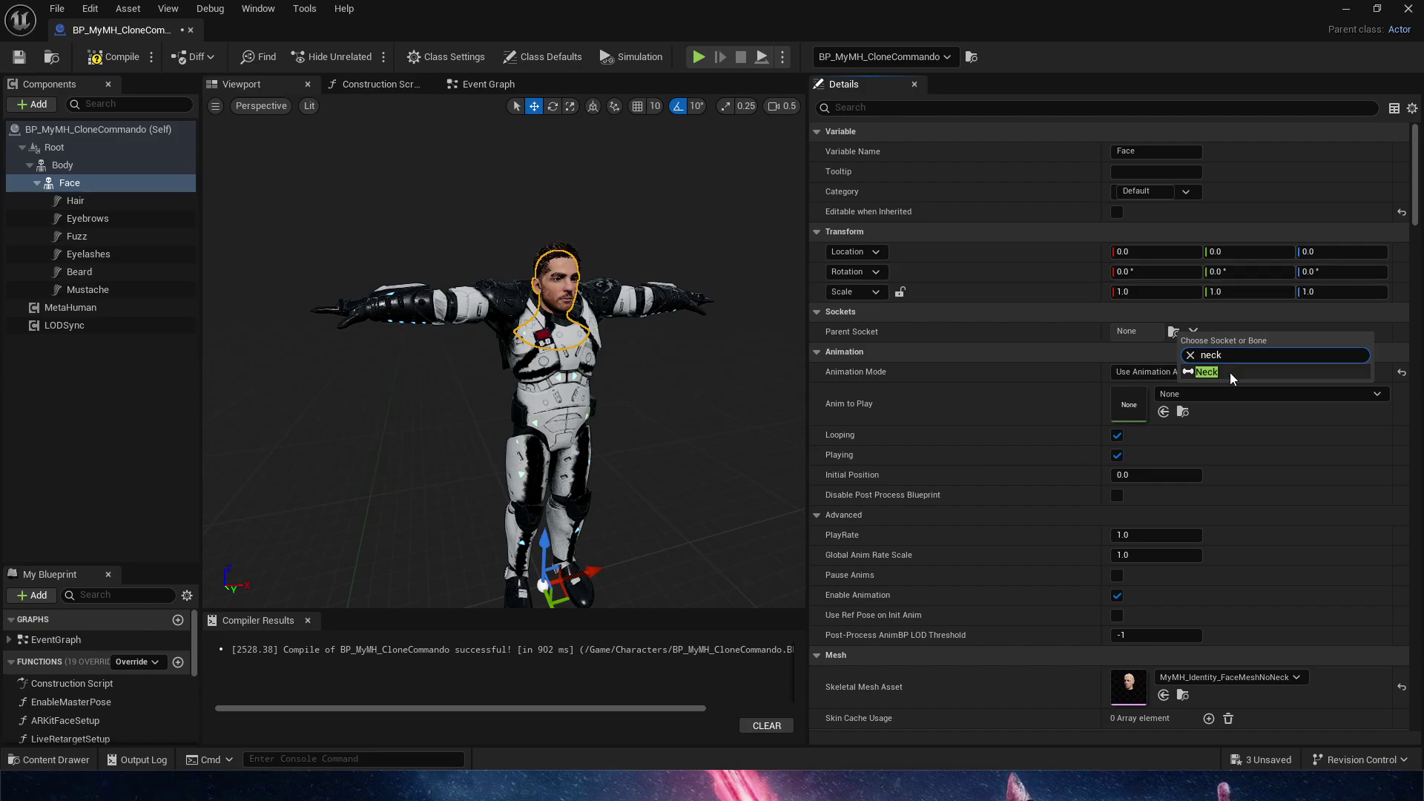
{"action": "left_click", "coordinate": [1231, 374]}
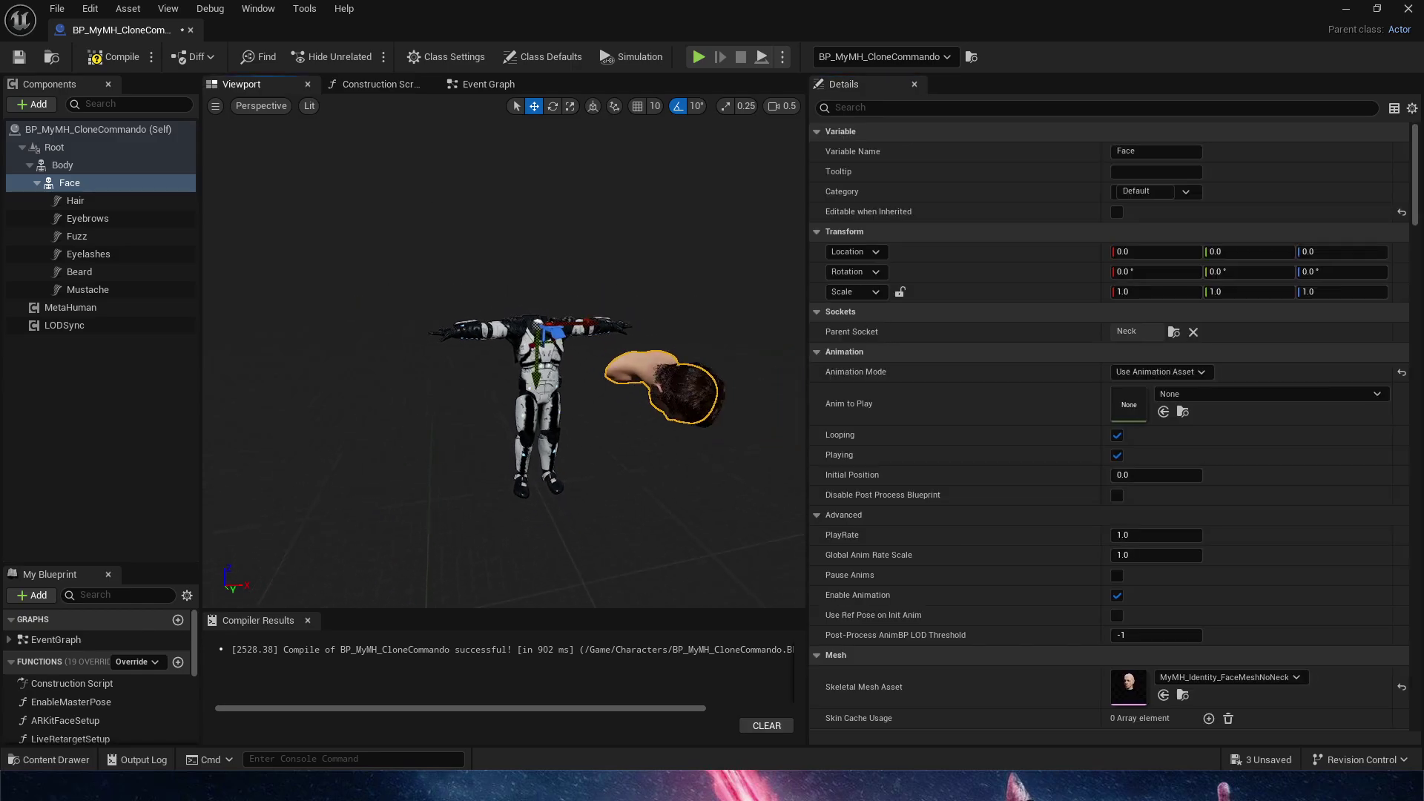
Rotate the Face component about -90° around its X axis
{"action": "right_click_drag", "start_coordinate": [605, 435], "coordinate": [558, 331]}
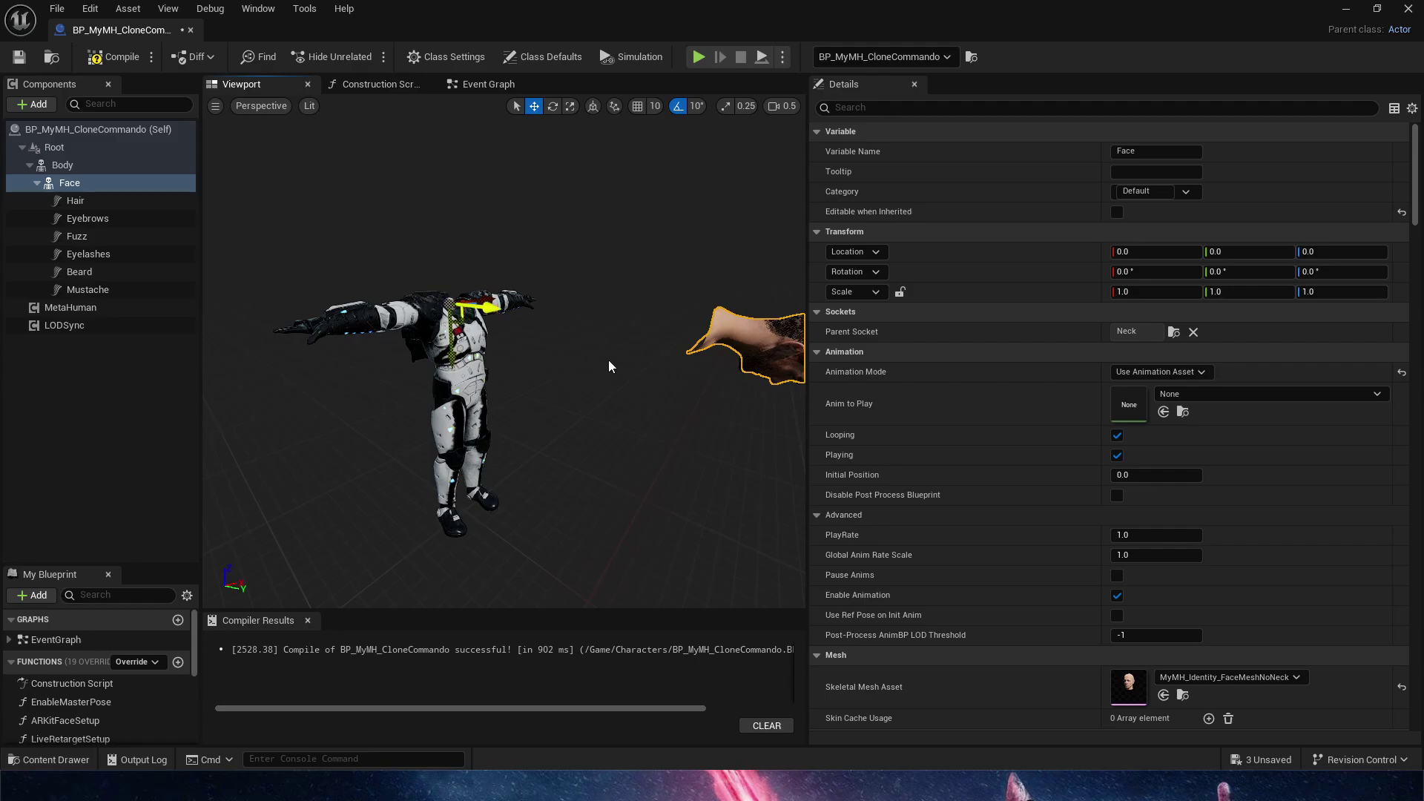
{"action": "key", "text": "e"}
{"action": "left_click_drag", "start_coordinate": [503, 276], "coordinate": [445, 209]}
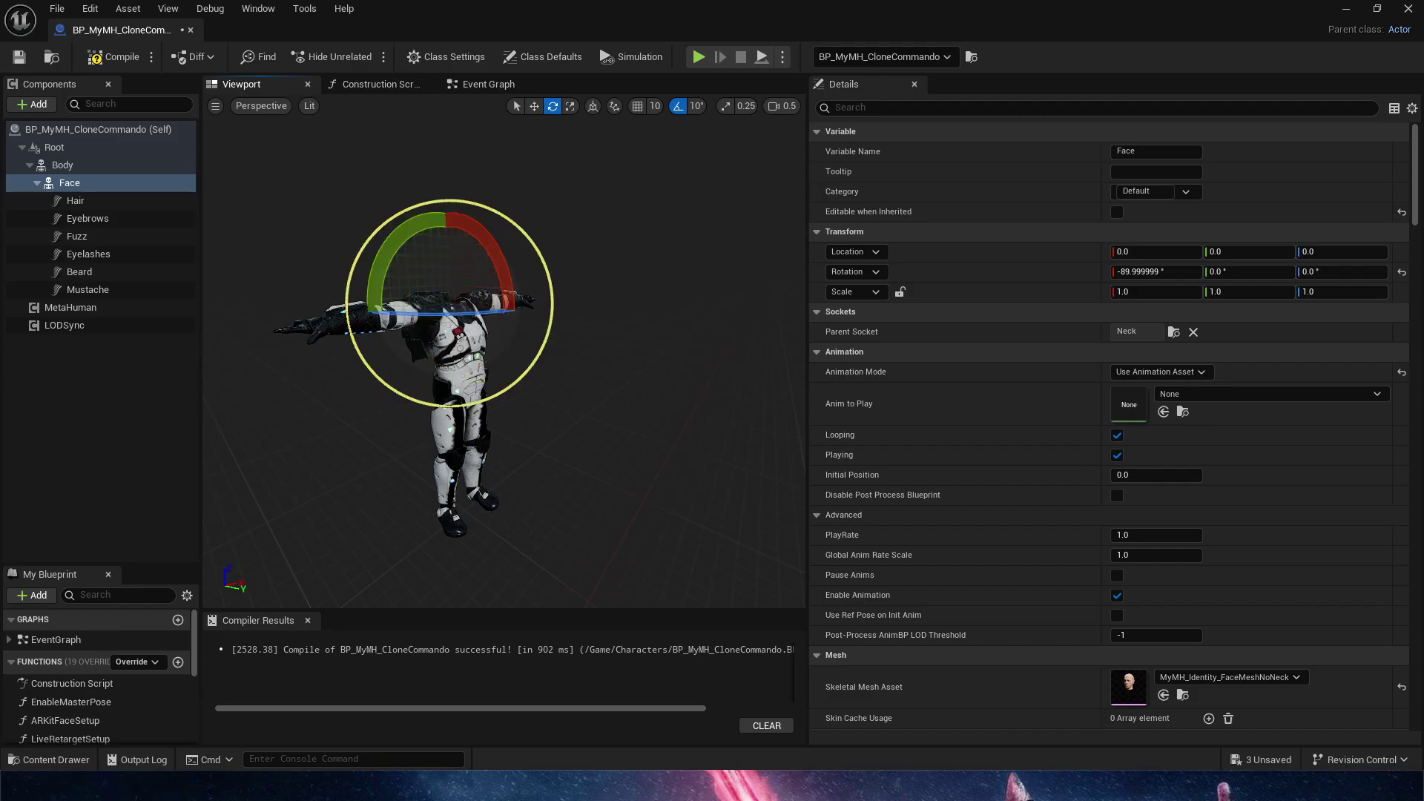
Raise the Face component along Y to about 144.2 so the head sits on the armored body's collar
{"action": "right_click_drag", "start_coordinate": [496, 341], "coordinate": [564, 311]}
{"action": "key", "text": "w"}
{"action": "left_click_drag", "start_coordinate": [480, 310], "coordinate": [483, 430]}
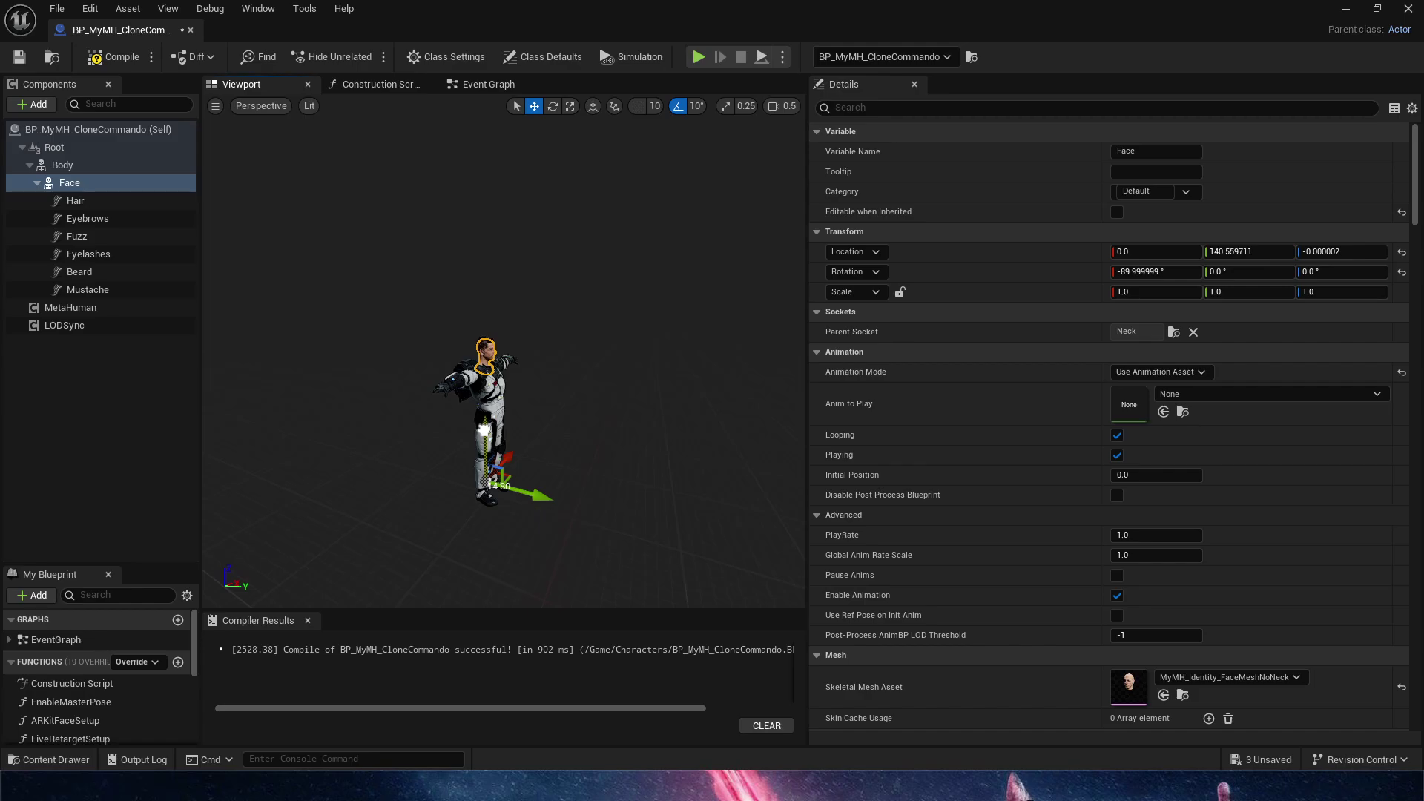
{"action": "key", "text": "w"}
{"action": "right_click_drag", "start_coordinate": [769, 324], "coordinate": [710, 368]}
{"action": "key", "text": "w"}
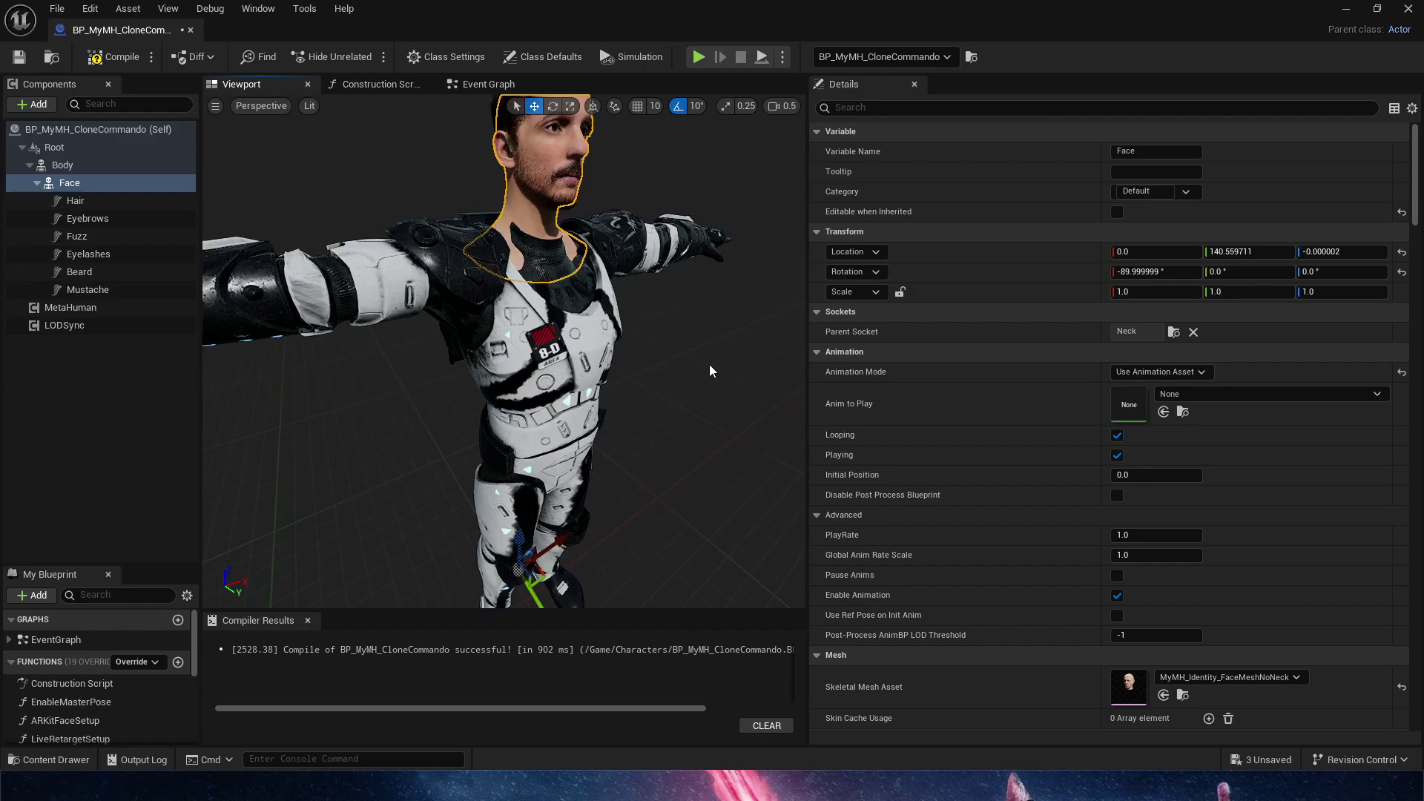
{"action": "left_click_drag", "start_coordinate": [516, 554], "coordinate": [519, 570]}
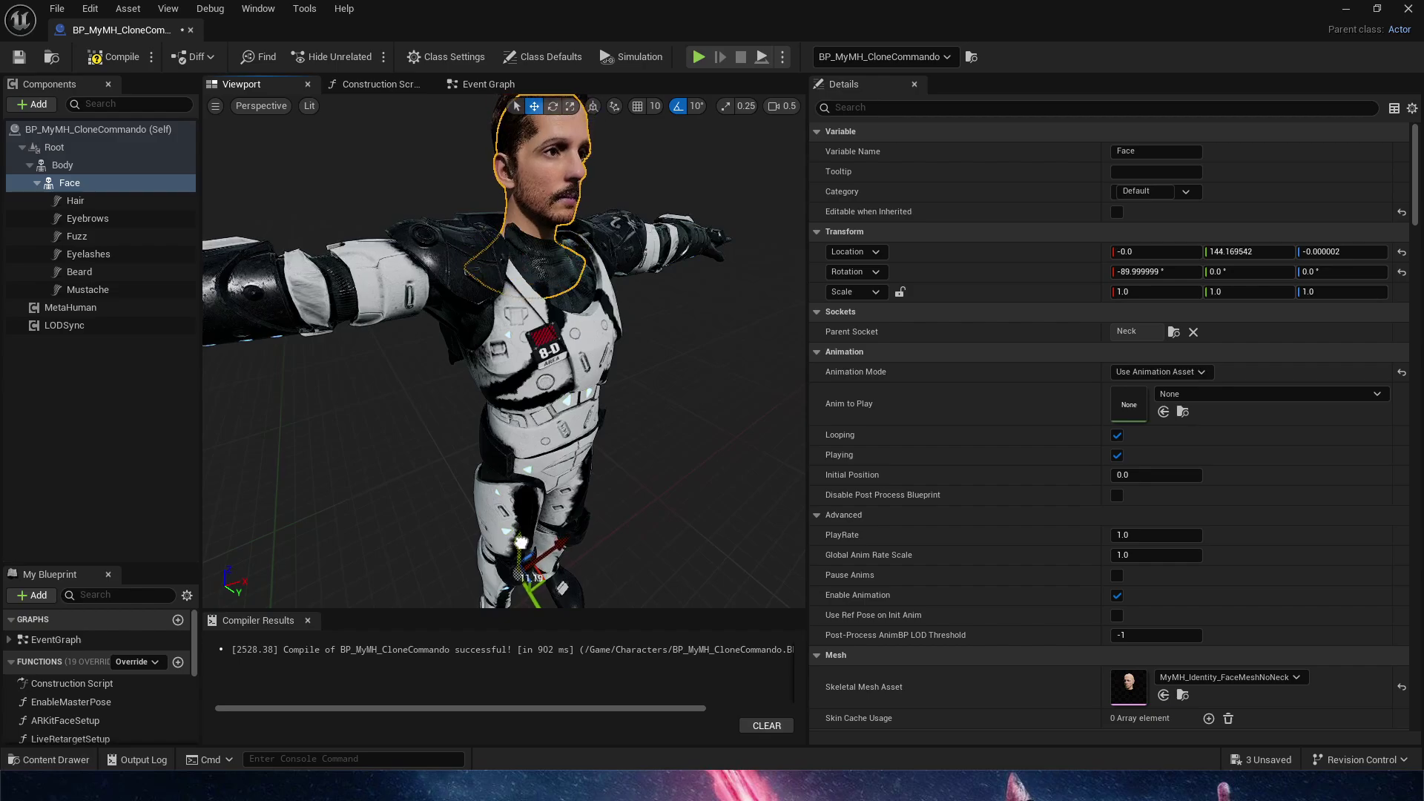
Move the Face component forward to a Z location of about 2.01 and raise its Y location to about 145.8
{"action": "key", "text": "w"}
{"action": "right_click_drag", "start_coordinate": [677, 357], "coordinate": [764, 363]}
{"action": "key", "text": "a"}
{"action": "left_click_drag", "start_coordinate": [474, 585], "coordinate": [670, 454], "text": "alt"}
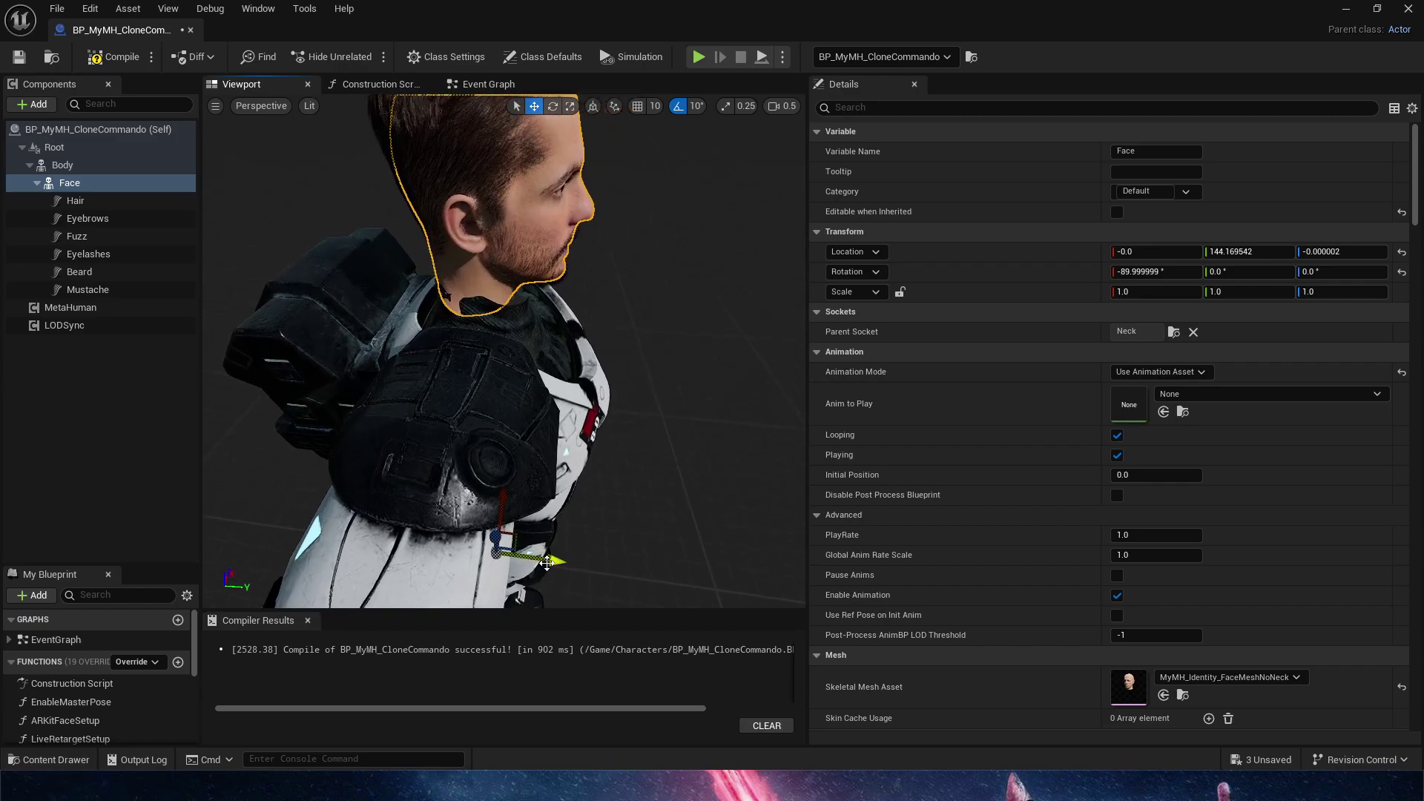
{"action": "left_click_drag", "start_coordinate": [548, 560], "coordinate": [552, 560]}
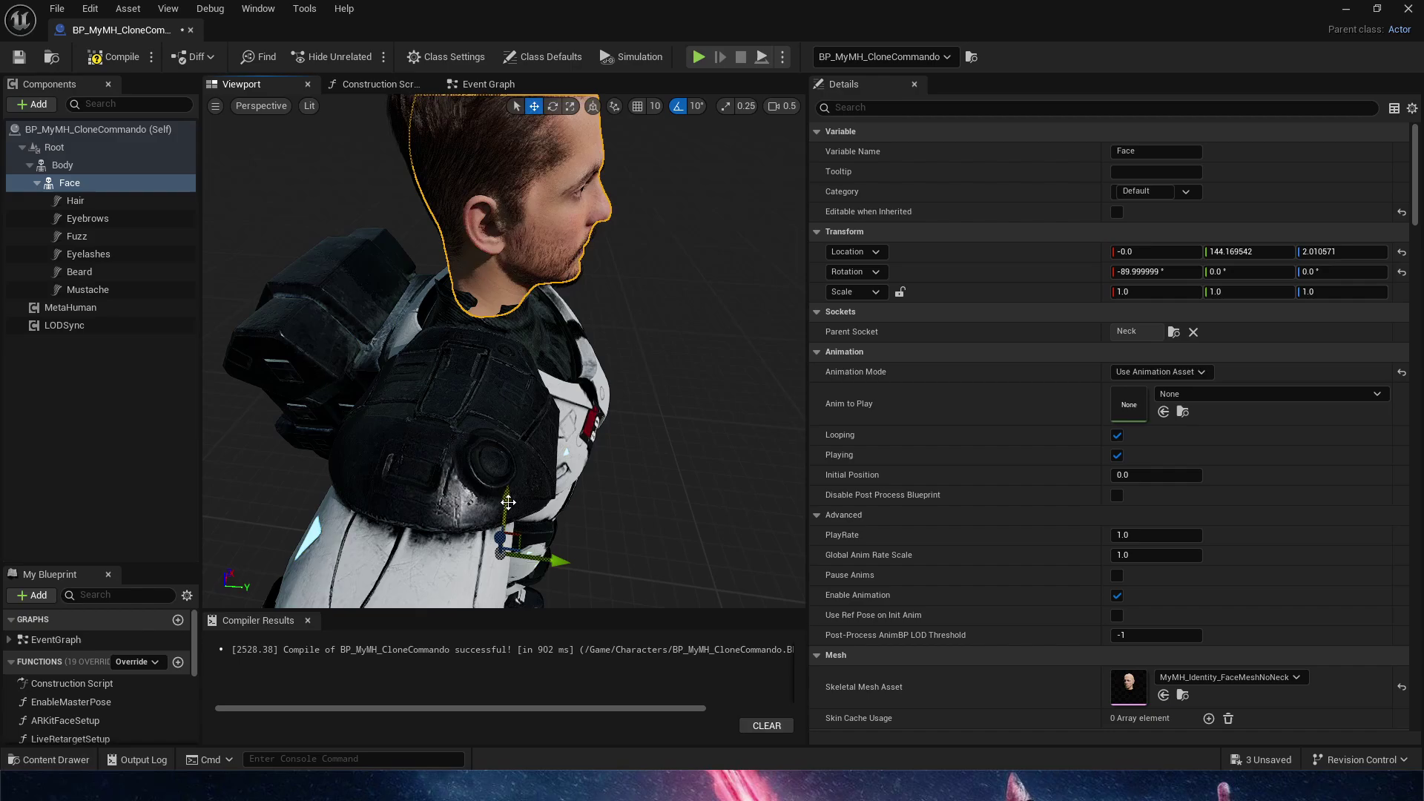
{"action": "left_click_drag", "start_coordinate": [527, 533], "coordinate": [386, 512], "text": "alt"}
{"action": "key", "text": "ctrl+z"}
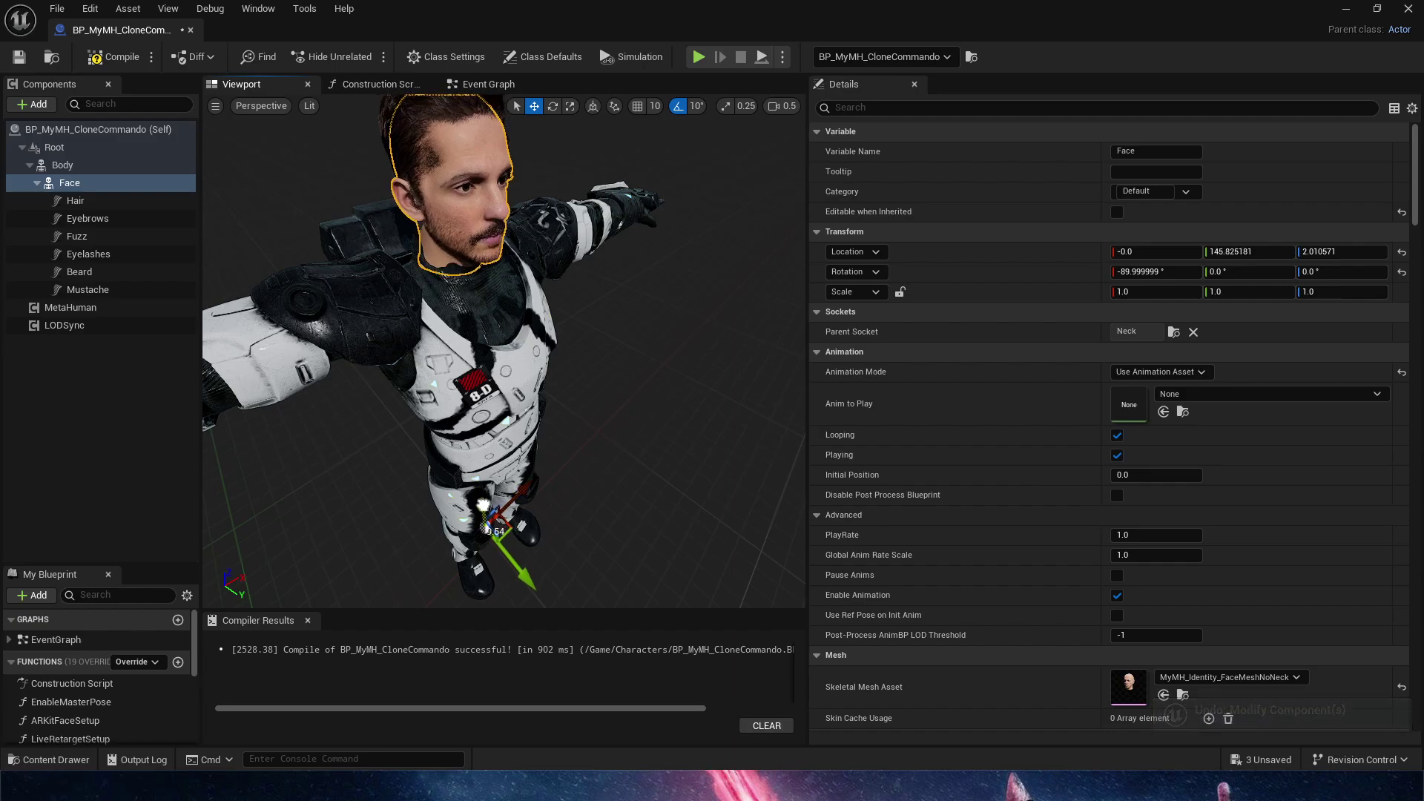
Inspect how the MetaHuman neck fits into the armor collar, up close and from several angles
{"action": "scroll", "coordinate": [547, 324], "scroll_direction": "up", "scroll_amount": 10}
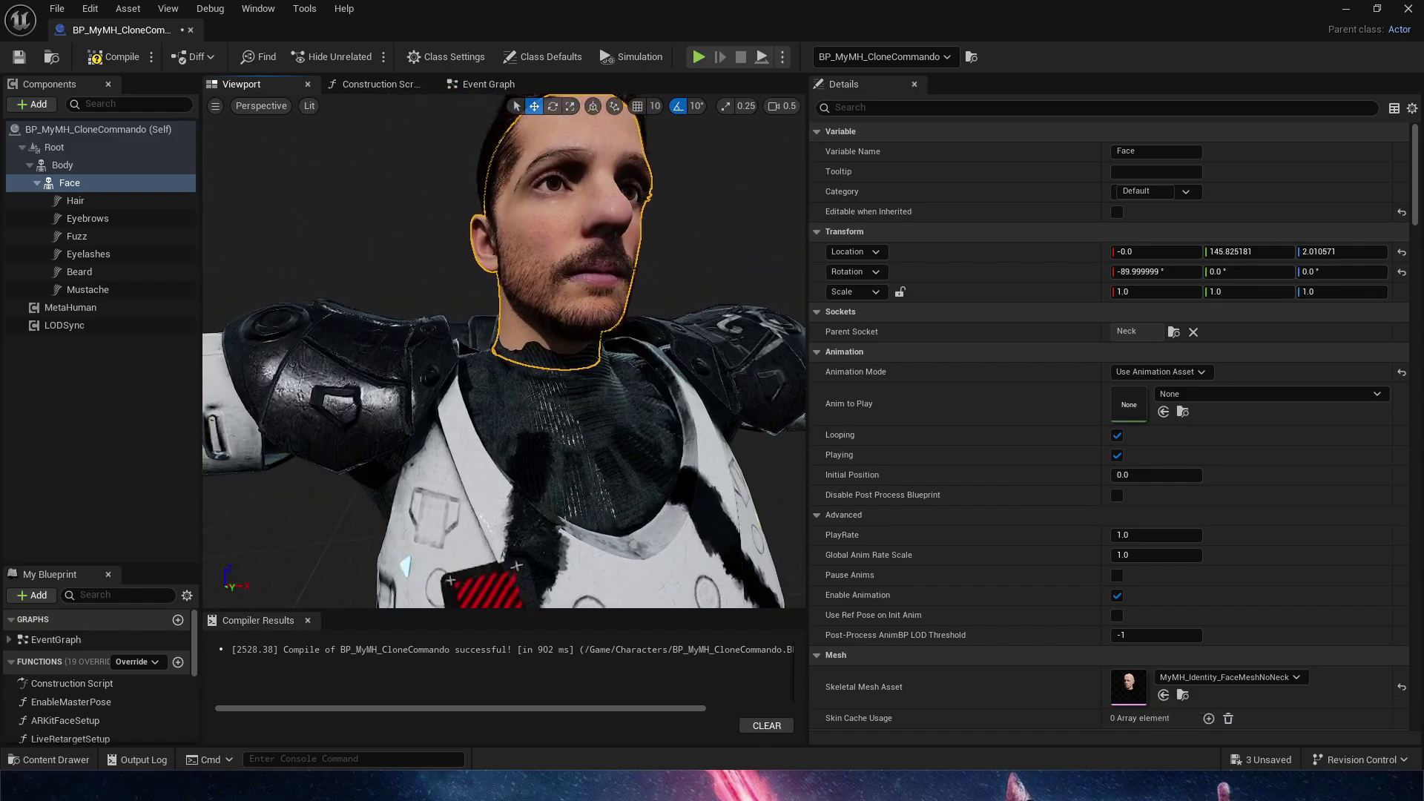
{"action": "scroll", "coordinate": [604, 324], "scroll_direction": "down", "scroll_amount": 8}
{"action": "left_click_drag", "start_coordinate": [604, 323], "coordinate": [526, 386], "text": "alt"}
{"action": "scroll", "coordinate": [526, 386], "scroll_direction": "up", "scroll_amount": 3}
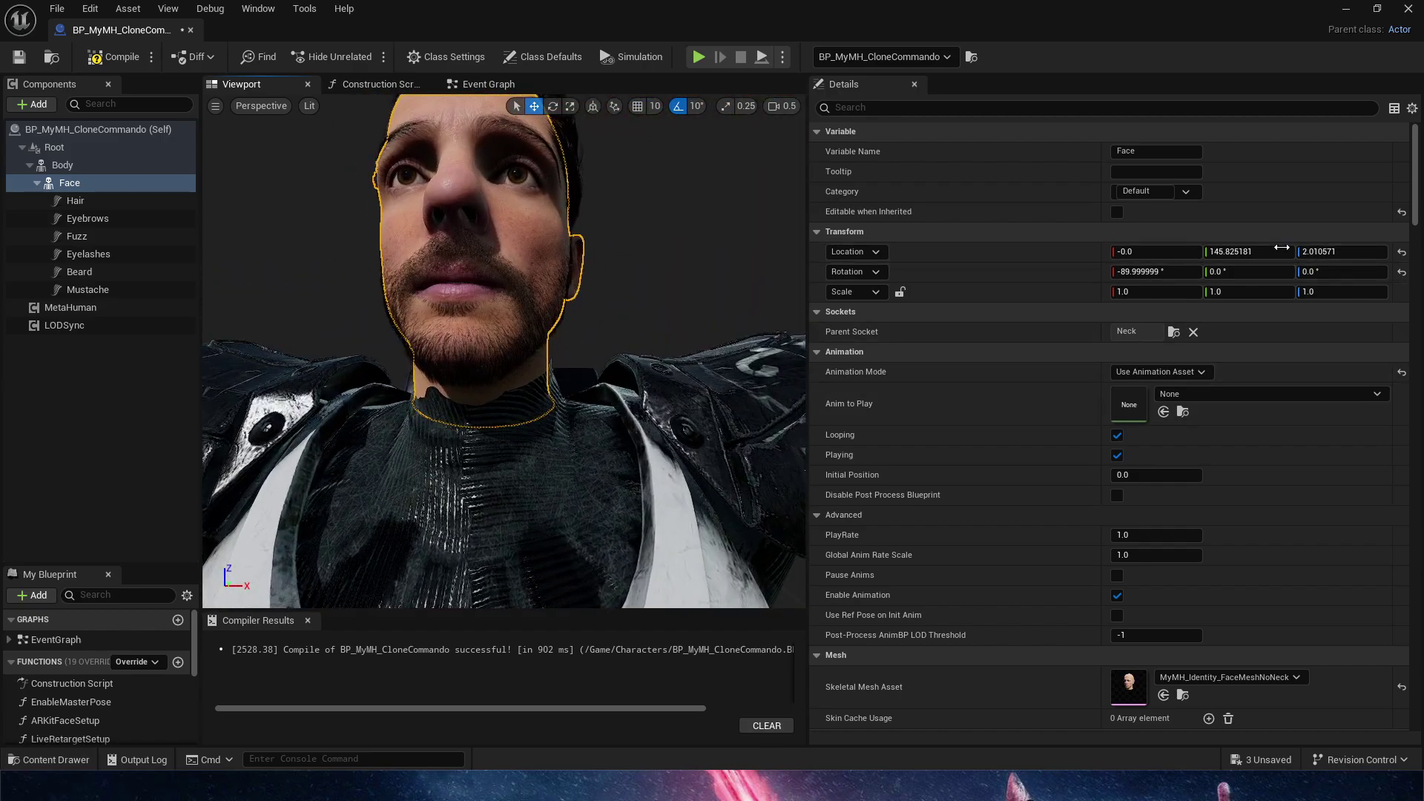
{"action": "scroll", "coordinate": [371, 486], "scroll_direction": "down", "scroll_amount": 10}
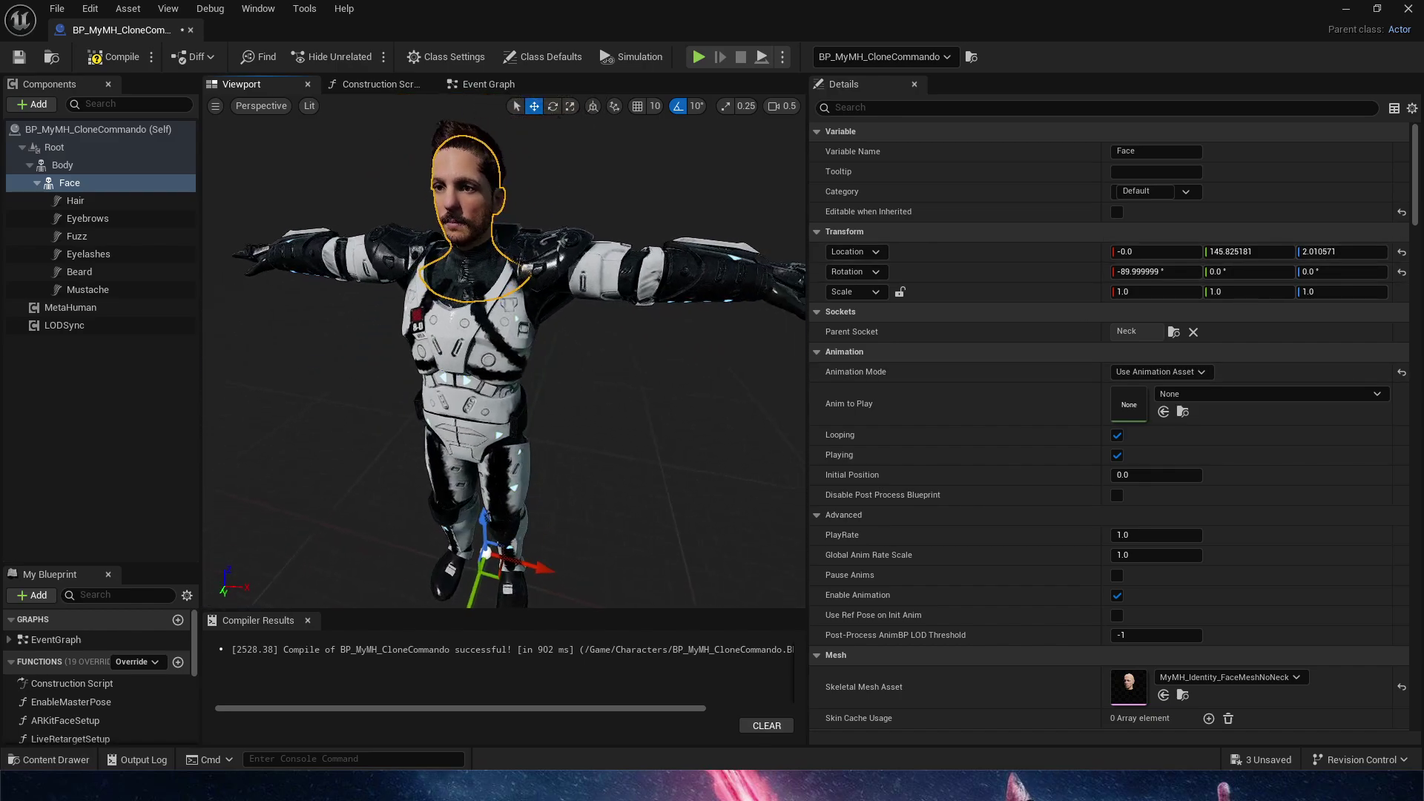
{"action": "scroll", "coordinate": [504, 348], "scroll_direction": "up", "scroll_amount": 10}
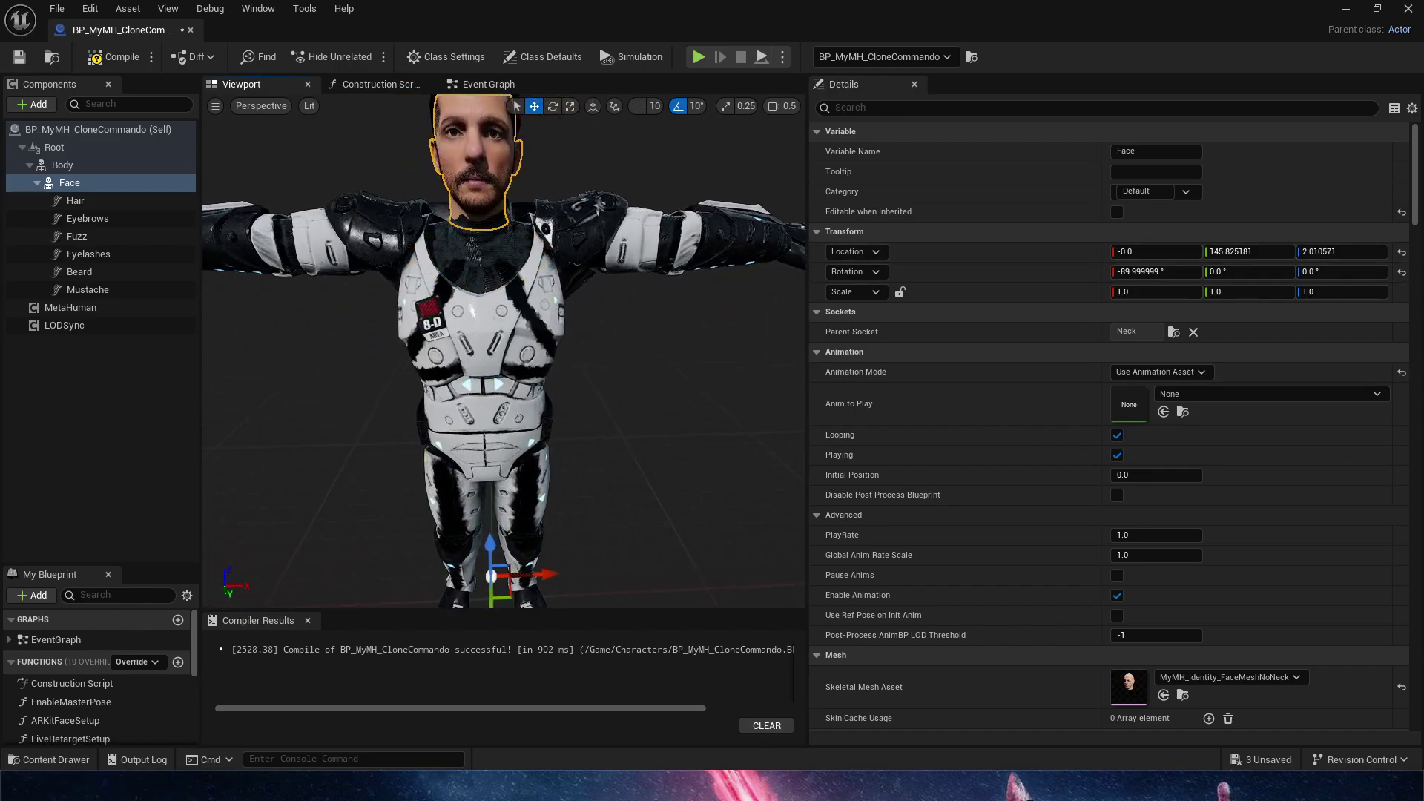
{"action": "key", "text": "a"}
{"action": "right_click_drag", "start_coordinate": [398, 407], "coordinate": [549, 407]}
{"action": "scroll", "coordinate": [397, 408], "scroll_direction": "down", "scroll_amount": 3}
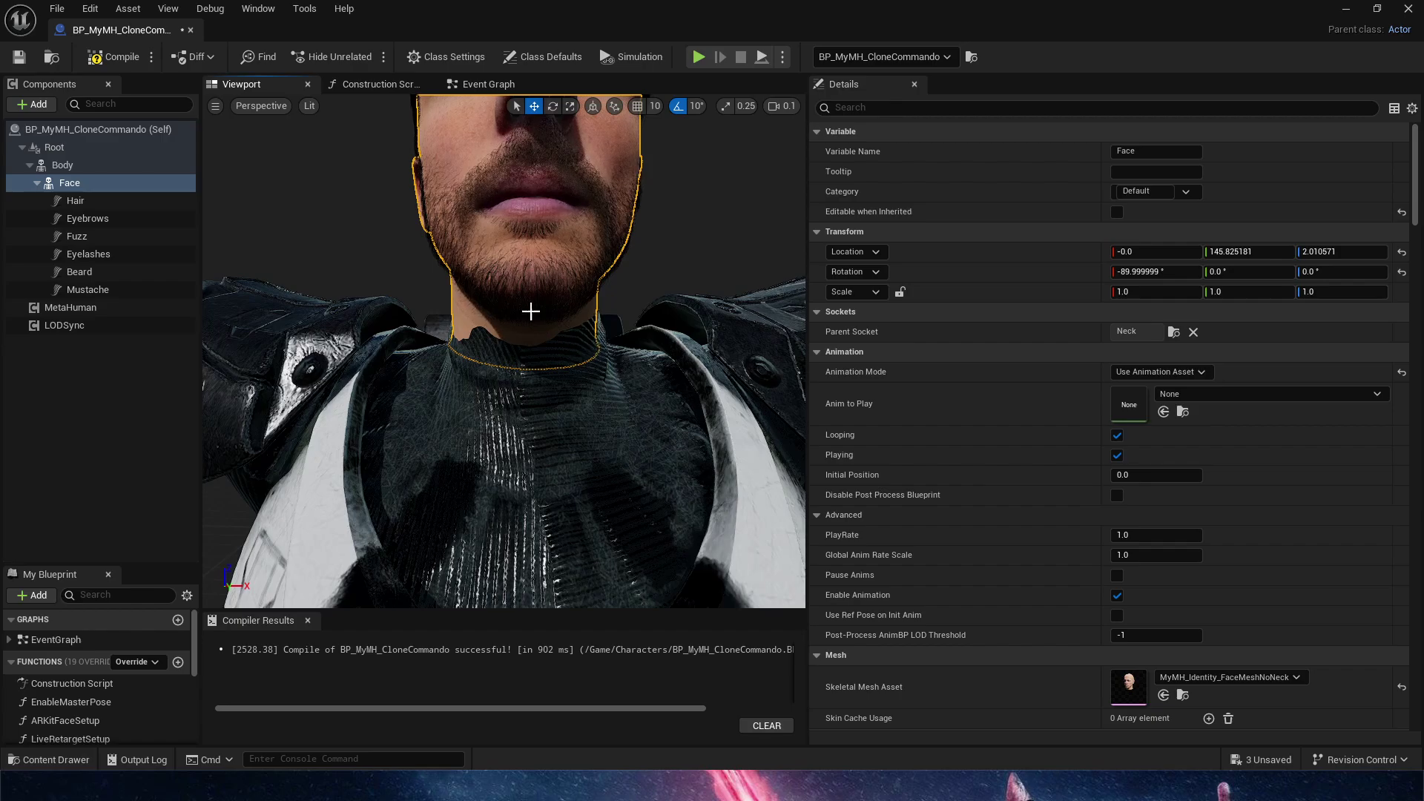
{"action": "scroll", "coordinate": [531, 311], "scroll_direction": "down", "scroll_amount": 10}
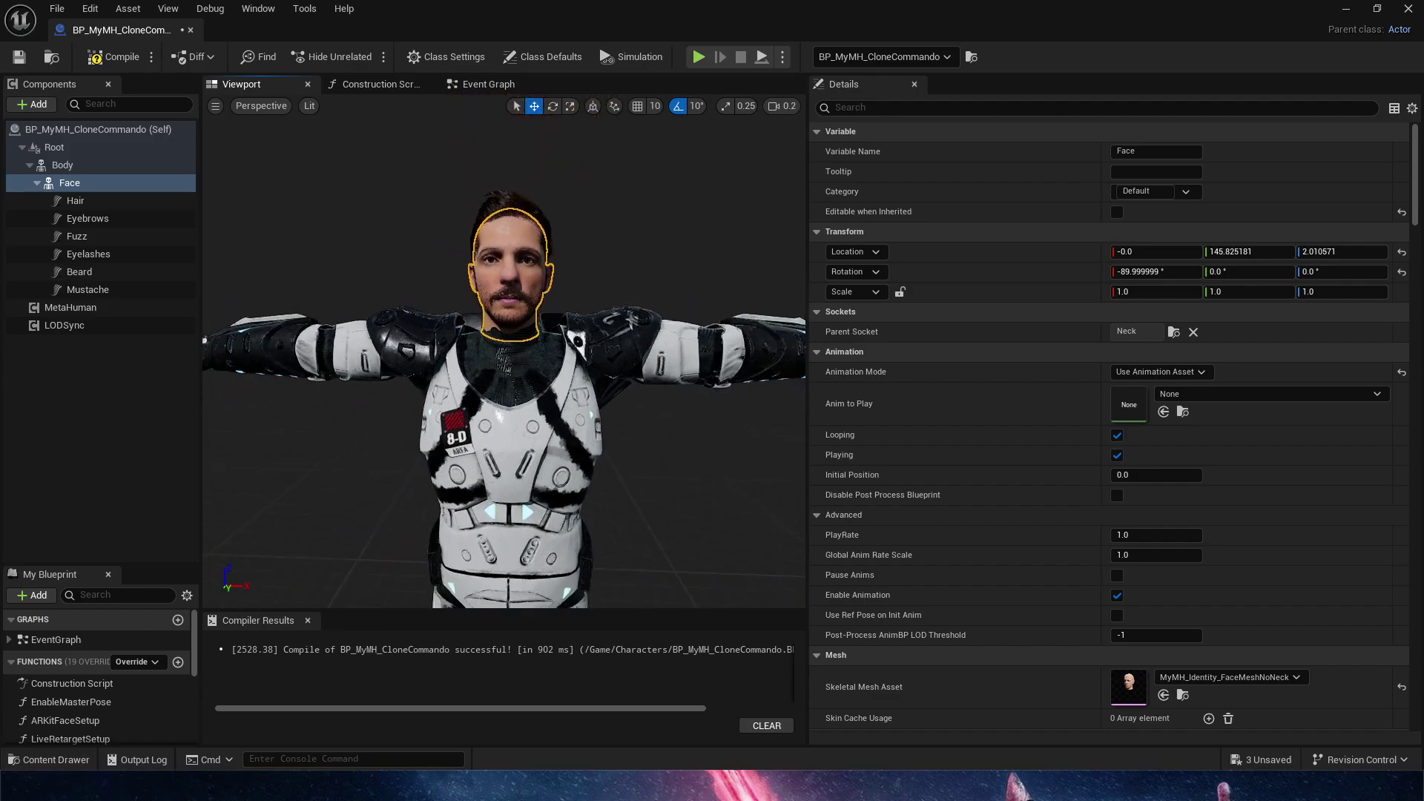
Nudge the Face component sideways to an X location of about 0.02 and check its alignment on the body
{"action": "scroll", "coordinate": [574, 591], "scroll_direction": "down", "scroll_amount": 6}
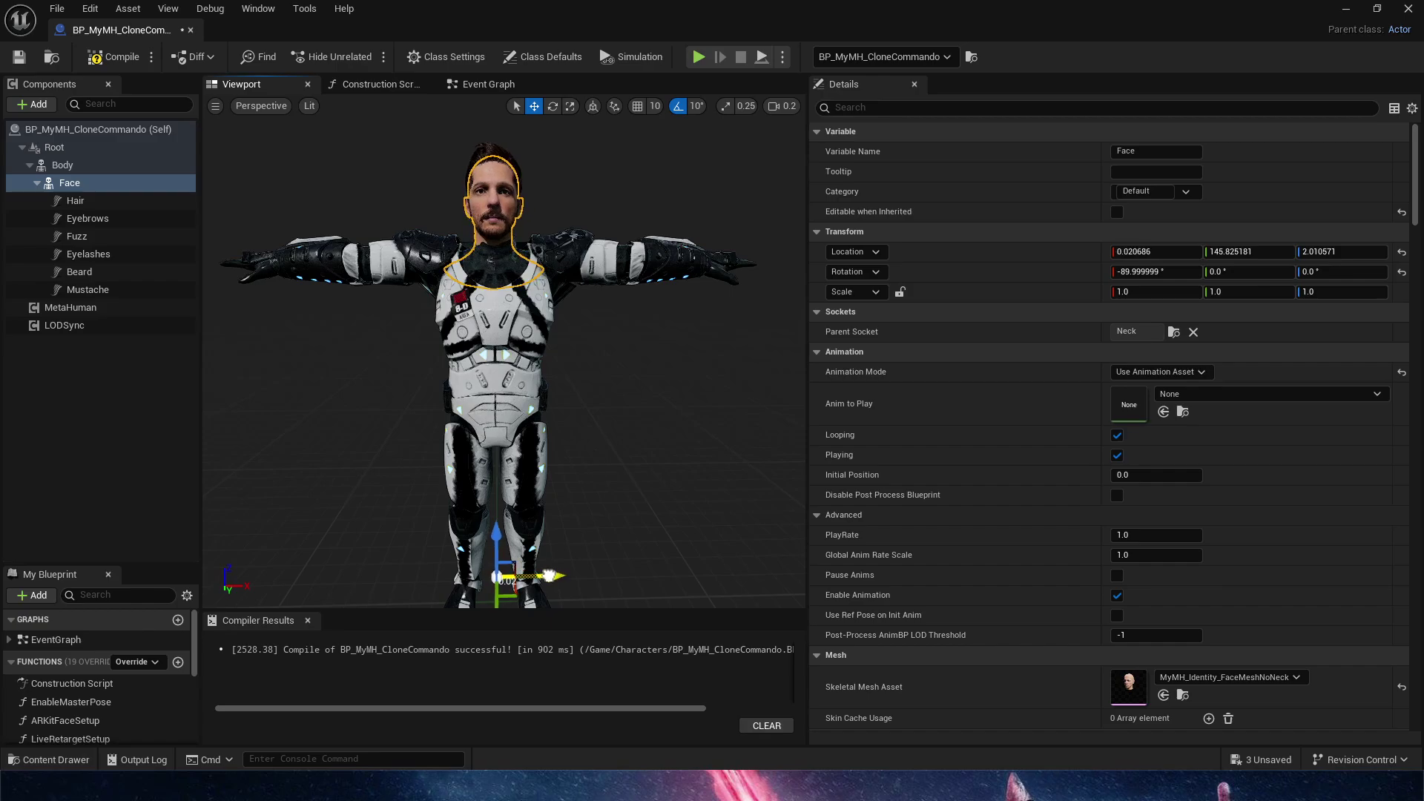
{"action": "key", "text": "w"}
{"action": "right_click_drag", "start_coordinate": [623, 482], "coordinate": [641, 478]}
{"action": "key", "text": "a"}
{"action": "key", "text": "s"}
{"action": "right_click_drag", "start_coordinate": [630, 359], "coordinate": [634, 443]}
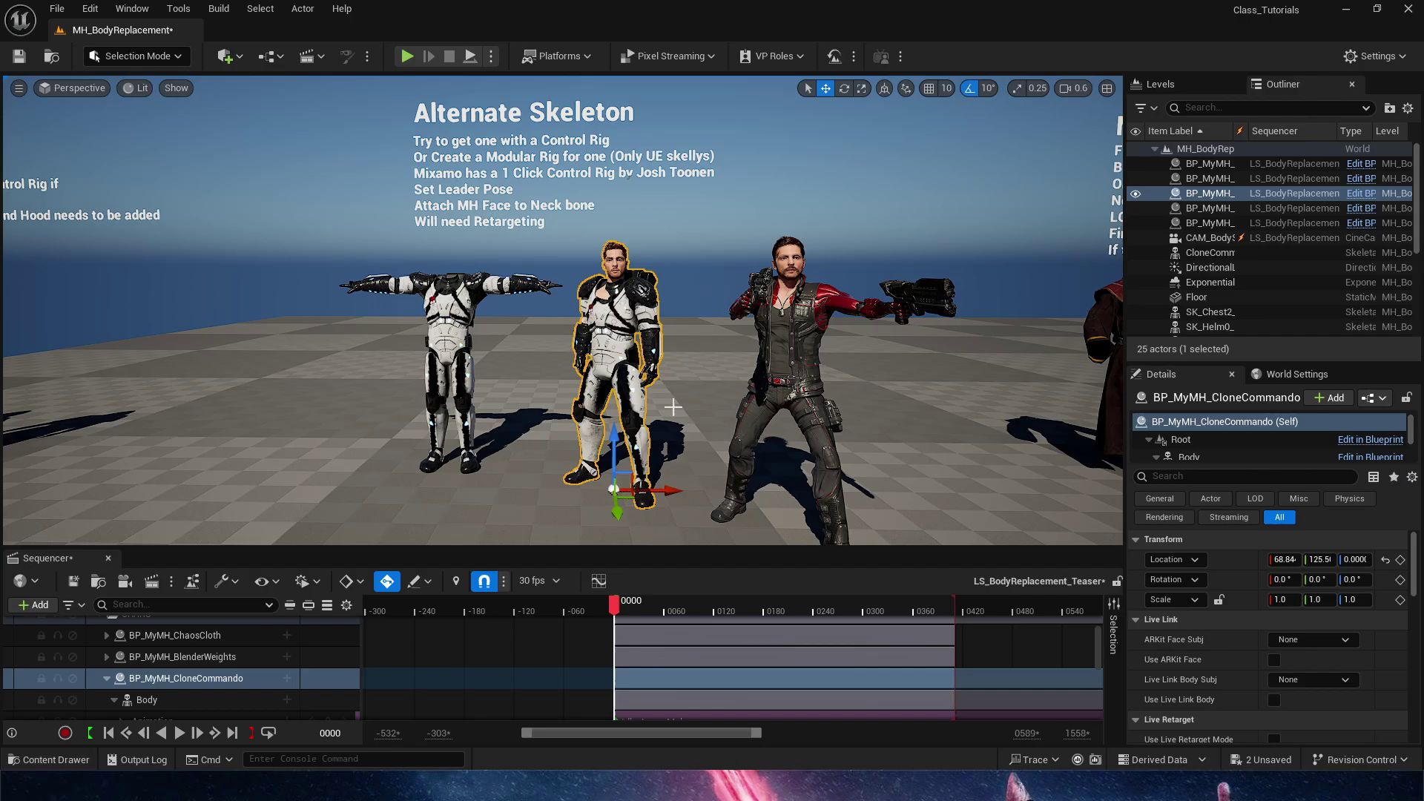
Set Forced LOD to 0 on the LODSync component of BP_MyMH_CloneCommando in the level
{"action": "mouse_move", "coordinate": [564, 312]}
{"action": "right_mouse_down"}
{"action": "mouse_move", "coordinate": [571, 289]}
{"action": "mouse_move", "coordinate": [556, 312]}
{"action": "mouse_move", "coordinate": [575, 323]}
{"action": "mouse_move", "coordinate": [572, 312]}
{"action": "right_mouse_up"}
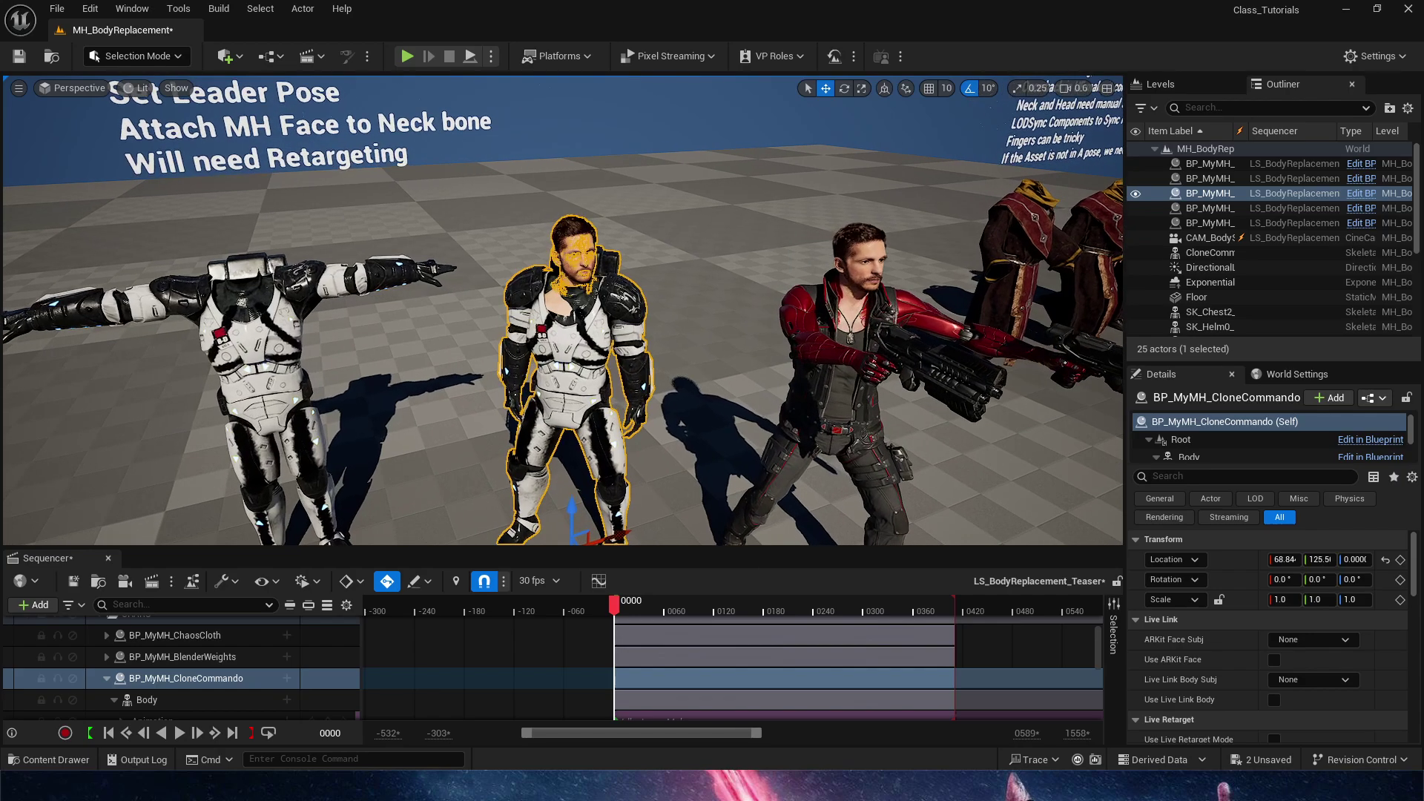
{"action": "scroll", "coordinate": [1259, 440], "scroll_direction": "down", "scroll_amount": 3}
{"action": "left_click", "coordinate": [1223, 435]}
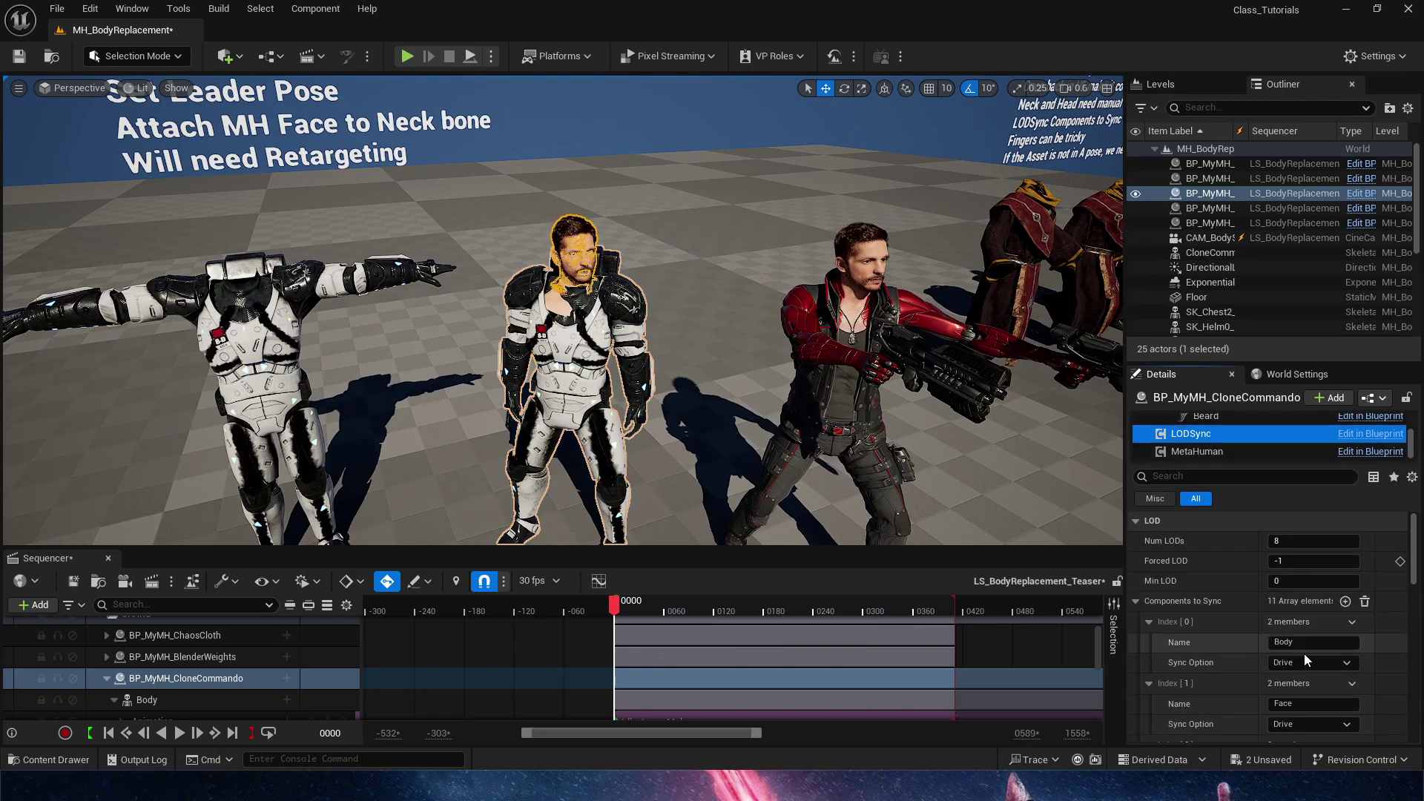
{"action": "type", "text": "0"}
{"action": "key", "text": "Return"}
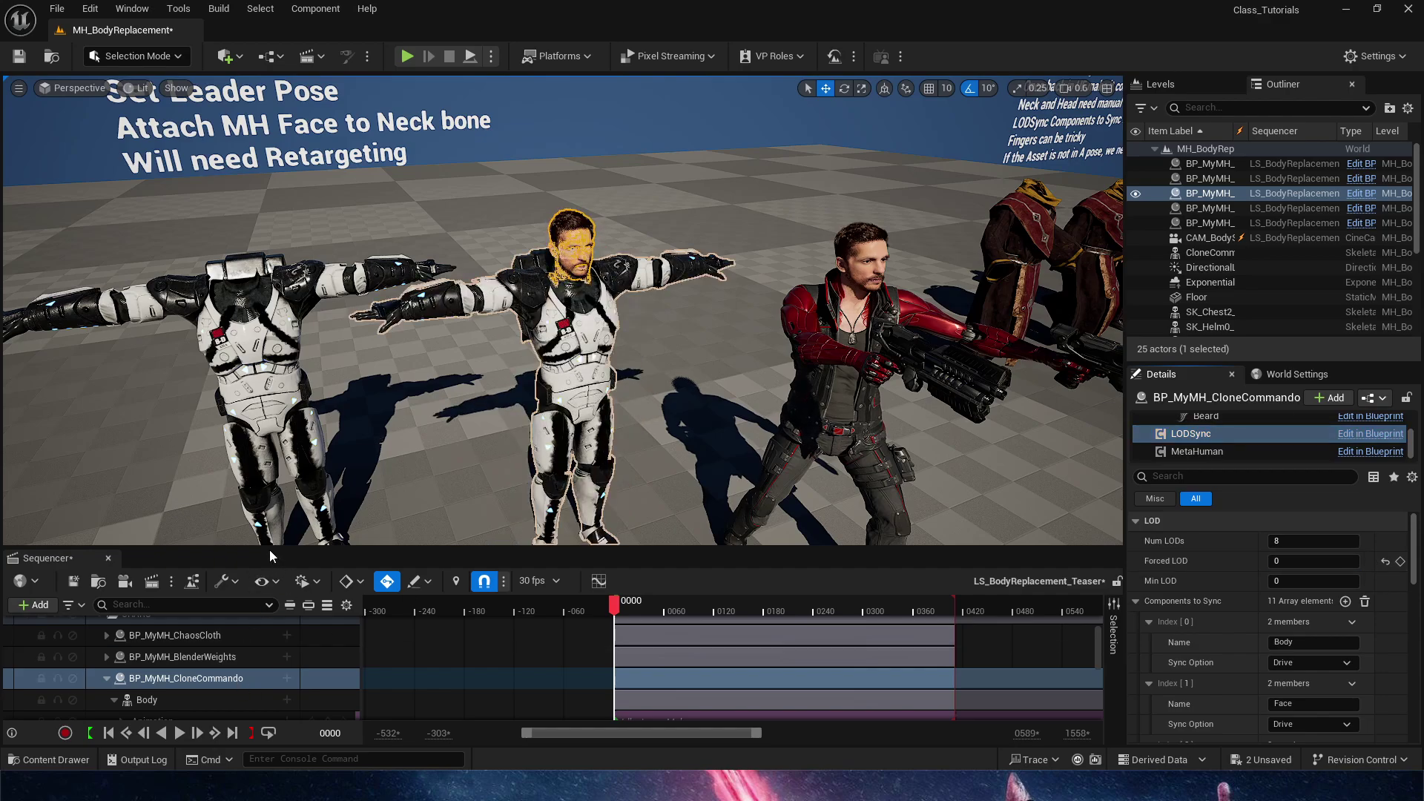
Enlarge the Sequencer and select the Body track of BP_MyMH_CloneCommando
{"action": "left_click_drag", "start_coordinate": [269, 550], "coordinate": [269, 454]}
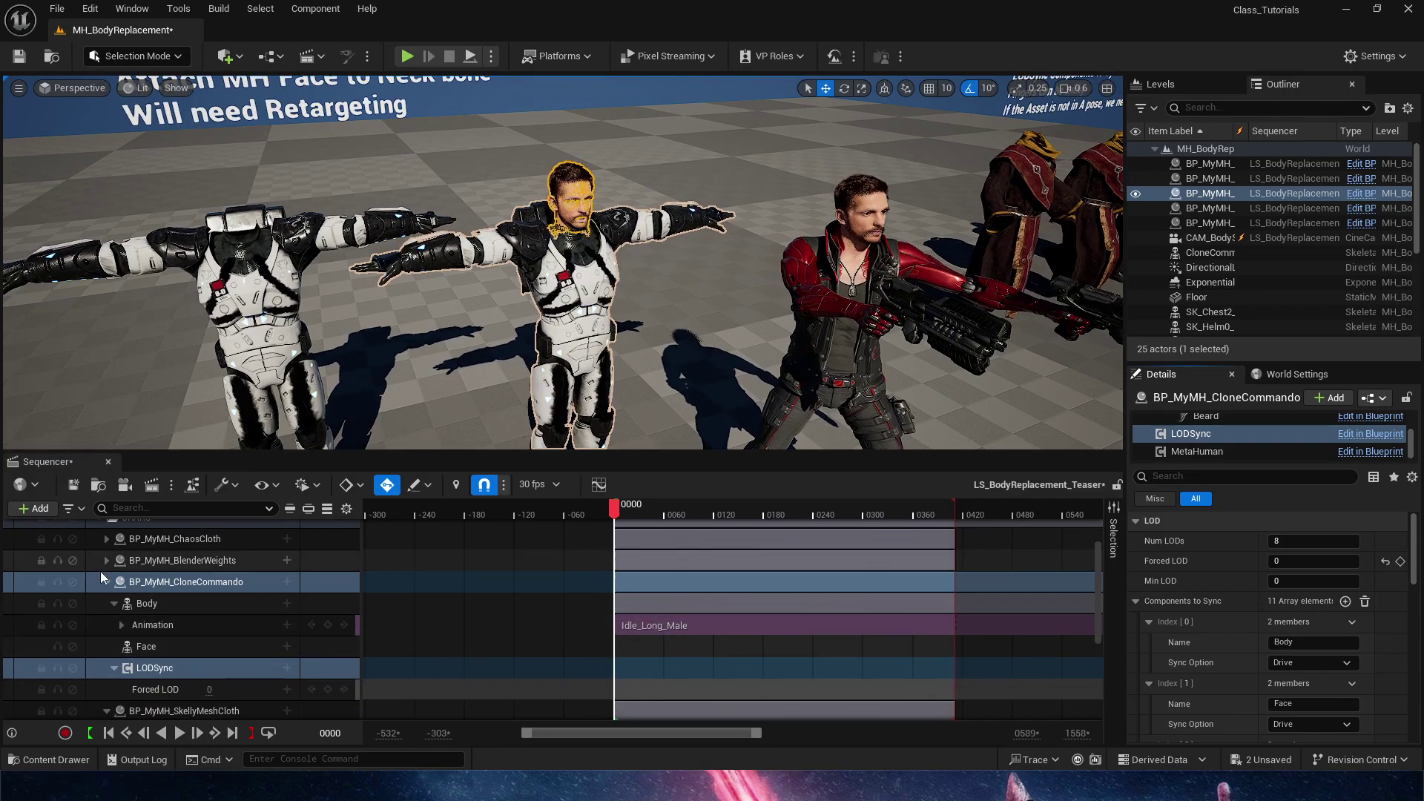
{"action": "left_click", "coordinate": [106, 582]}
{"action": "scroll", "coordinate": [122, 653], "scroll_direction": "up", "scroll_amount": 2}
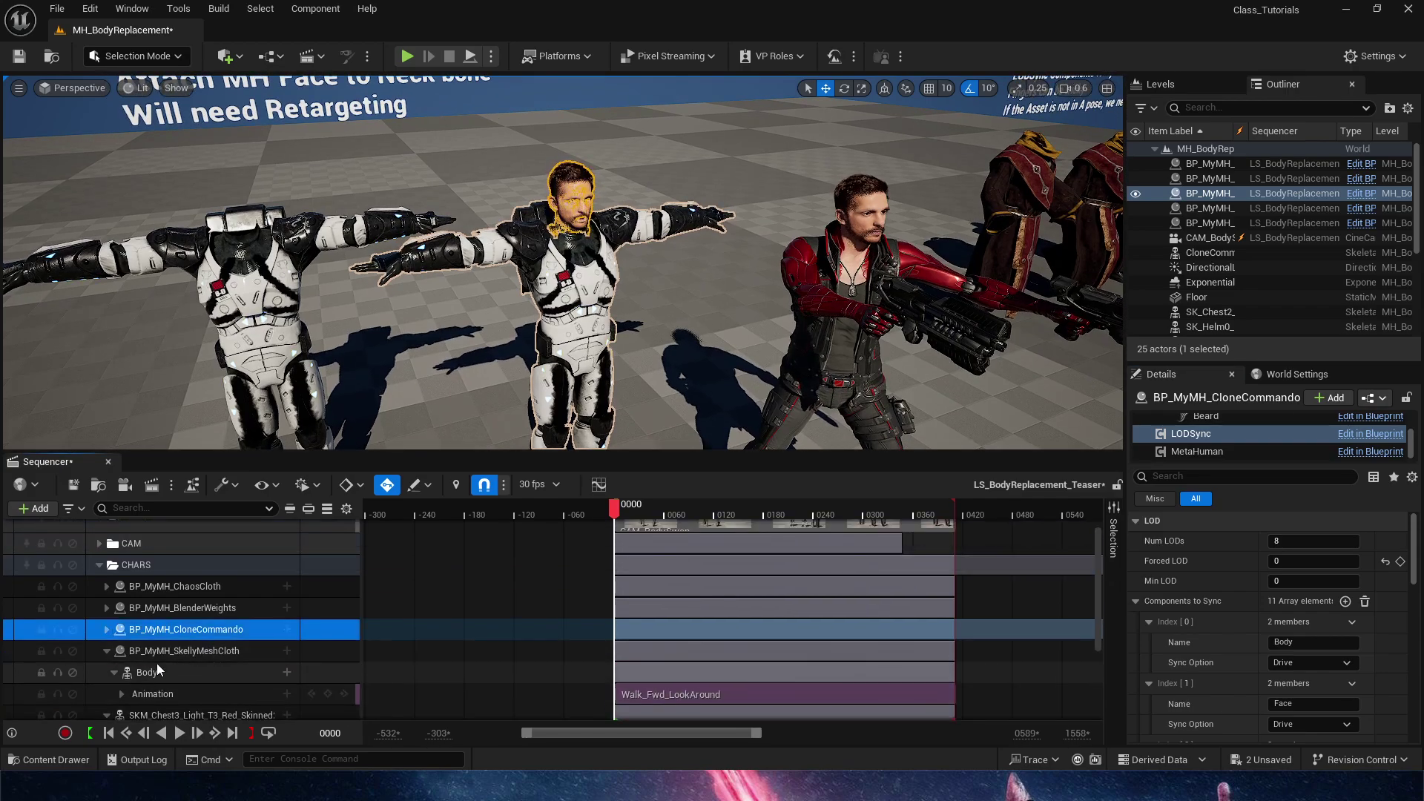
{"action": "left_click", "coordinate": [107, 629]}
{"action": "scroll", "coordinate": [222, 616], "scroll_direction": "down", "scroll_amount": 2}
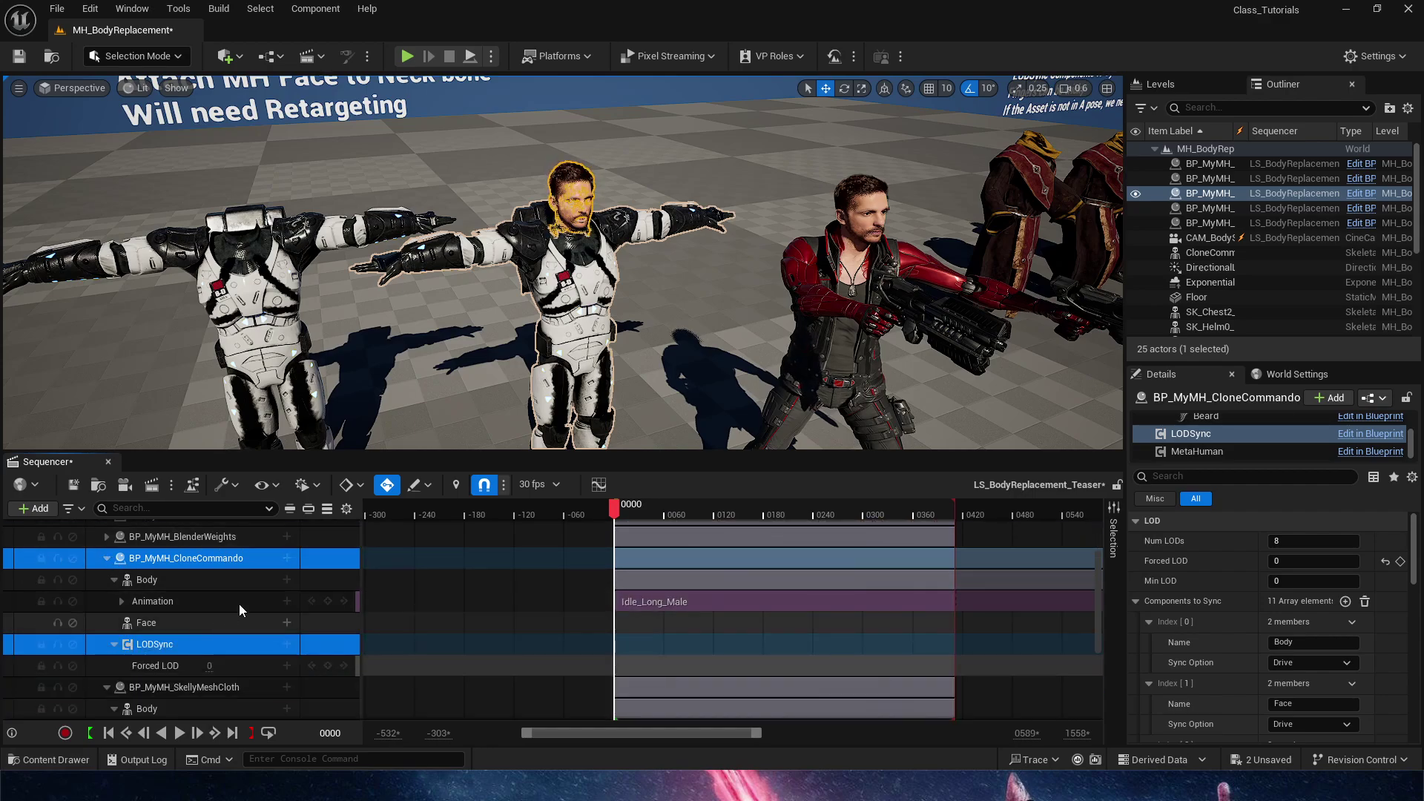
{"action": "left_click", "coordinate": [204, 581]}
Play the sequence in game view to examine the face attachment during the Idle_Long_Male animation, and return to frame 0
{"action": "mouse_move", "coordinate": [629, 511]}
{"action": "left_mouse_down"}
{"action": "mouse_move", "coordinate": [655, 512]}
{"action": "mouse_move", "coordinate": [615, 512]}
{"action": "left_mouse_up"}
{"action": "key", "text": "space"}
{"action": "key", "text": "g"}
{"action": "mouse_move", "coordinate": [687, 366]}
{"action": "right_mouse_down"}
{"action": "mouse_move", "coordinate": [664, 311]}
{"action": "mouse_move", "coordinate": [660, 356]}
{"action": "right_mouse_up"}
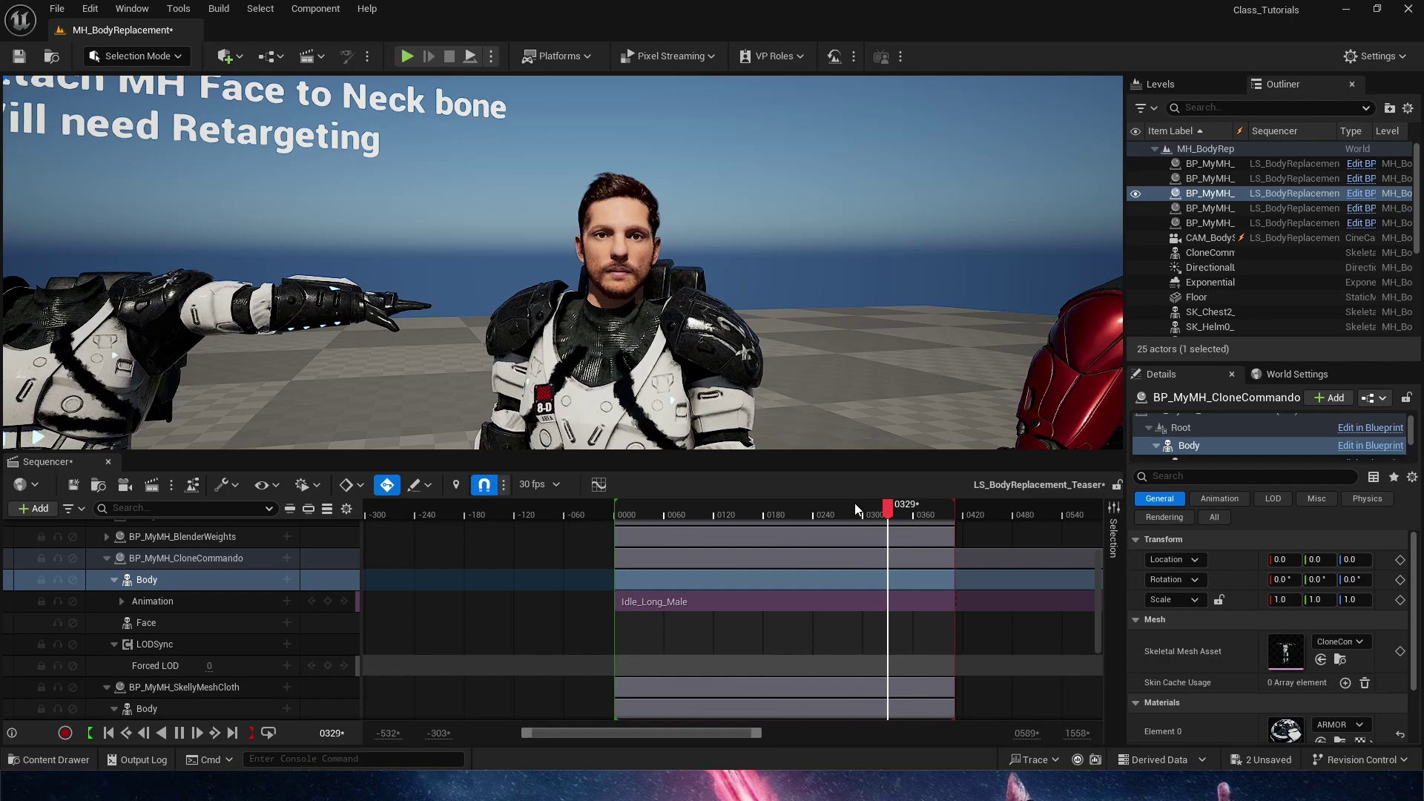
{"action": "left_click_drag", "start_coordinate": [896, 506], "coordinate": [616, 512]}
{"action": "key", "text": "space"}
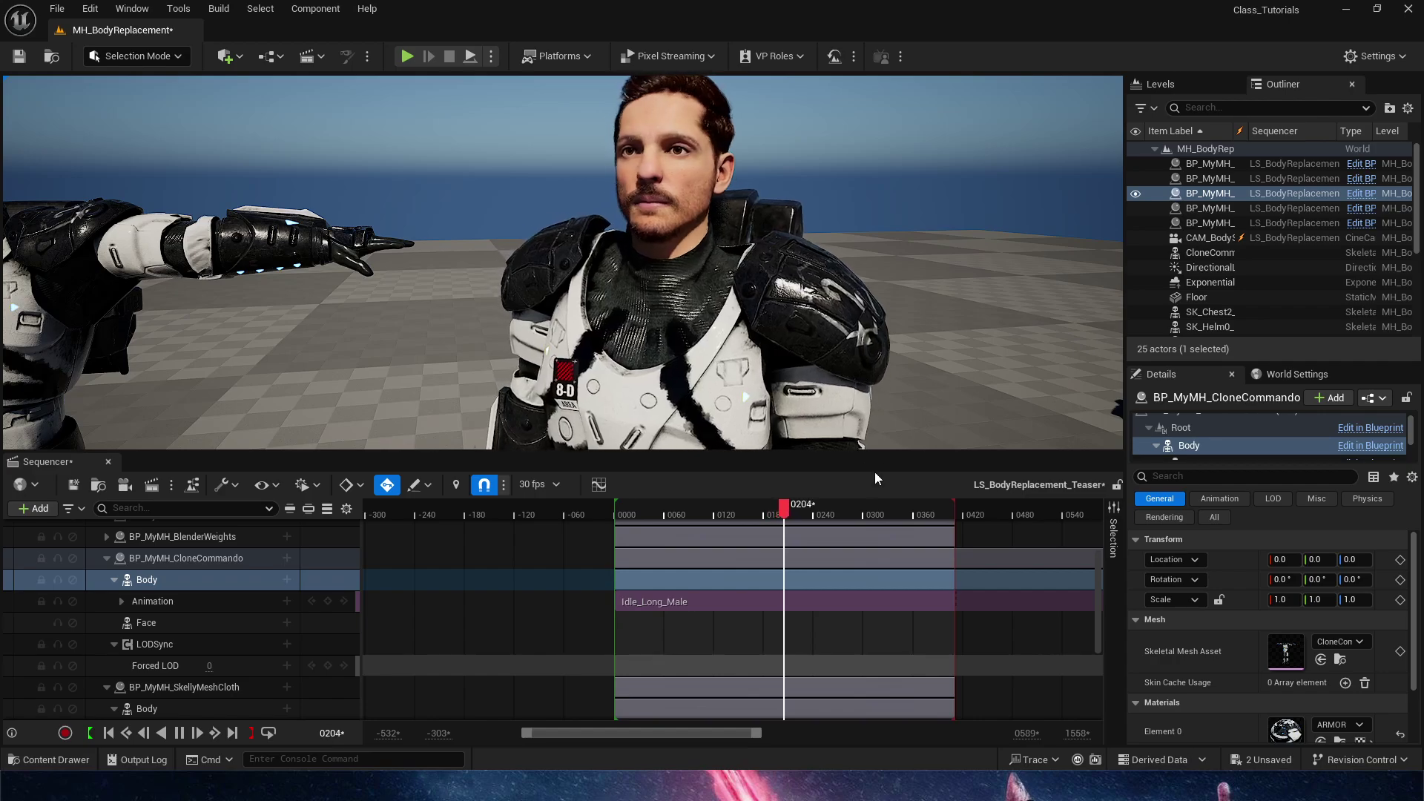
{"action": "left_click_drag", "start_coordinate": [814, 508], "coordinate": [580, 540]}
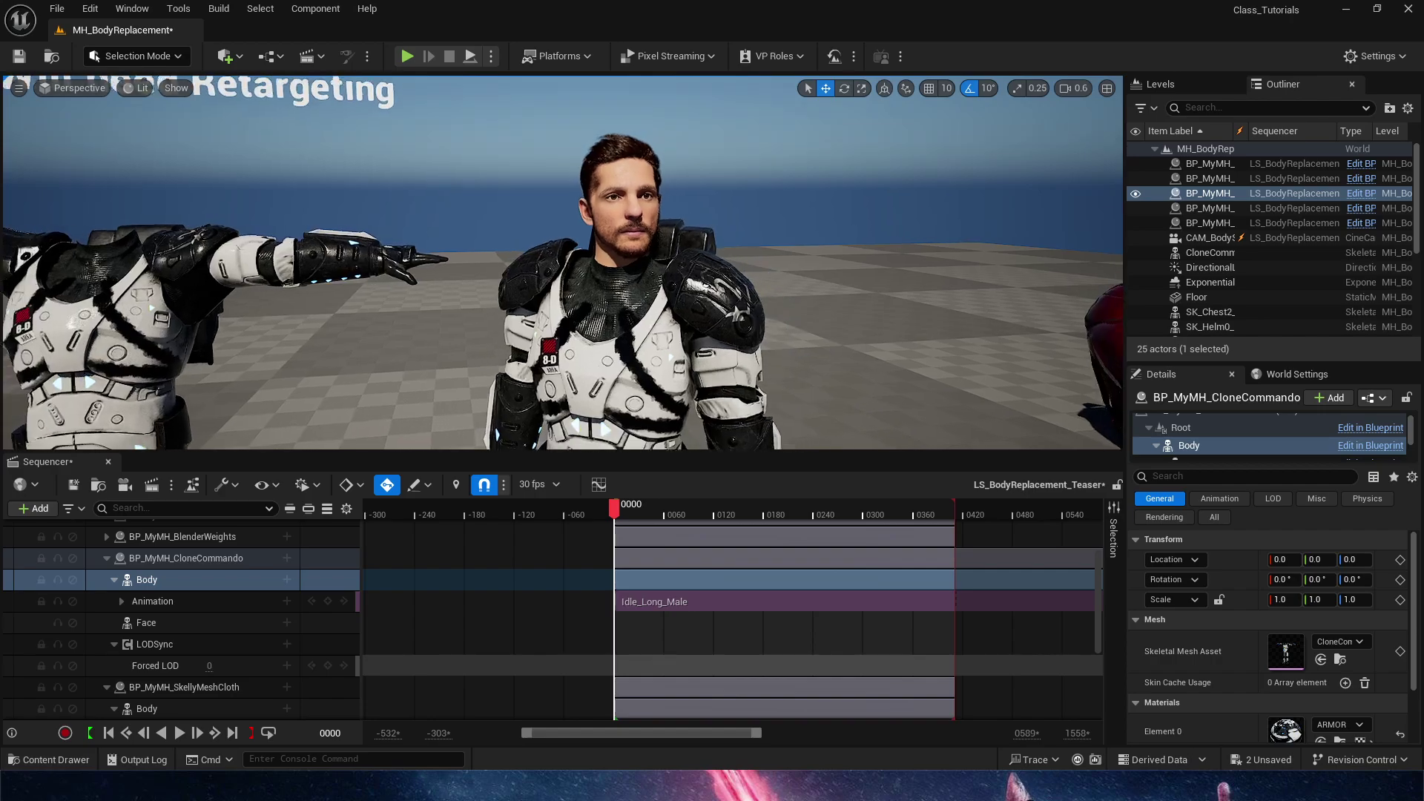
Add the CloneCommando_CR Control Rig as a layered track on the CloneCommando's Body
{"action": "scroll", "coordinate": [243, 617], "scroll_direction": "up", "scroll_amount": 2}
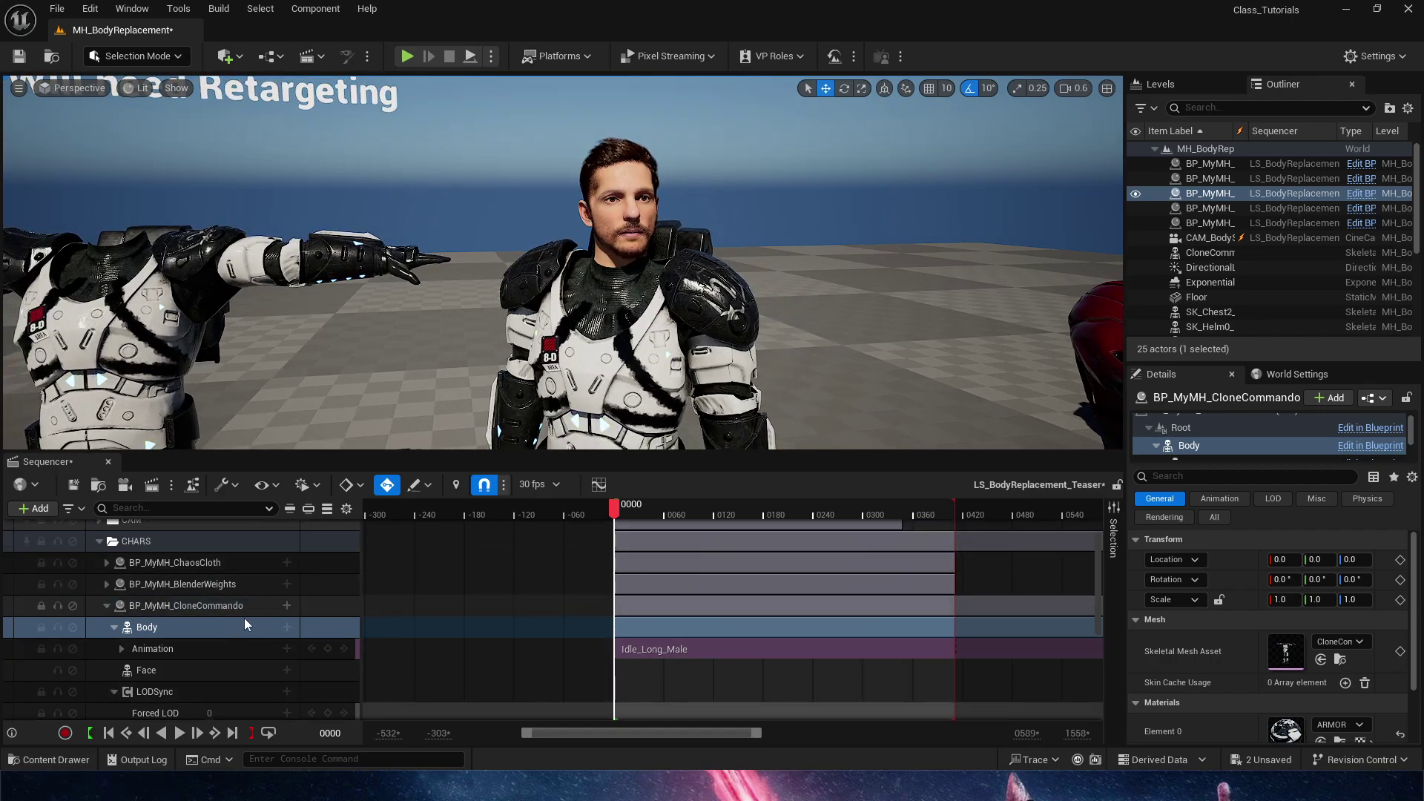
{"action": "left_click", "coordinate": [287, 628]}
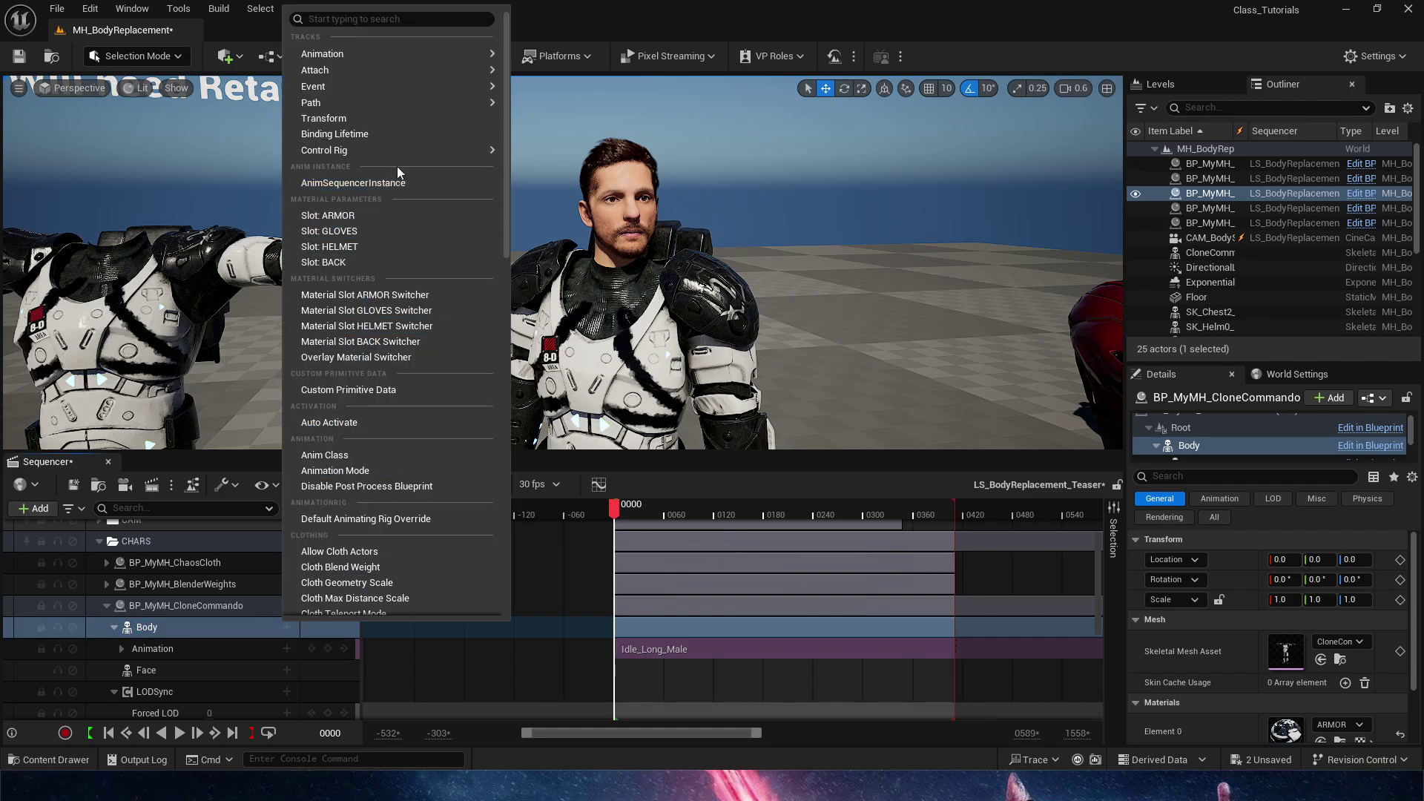
{"action": "mouse_move", "coordinate": [406, 156]}
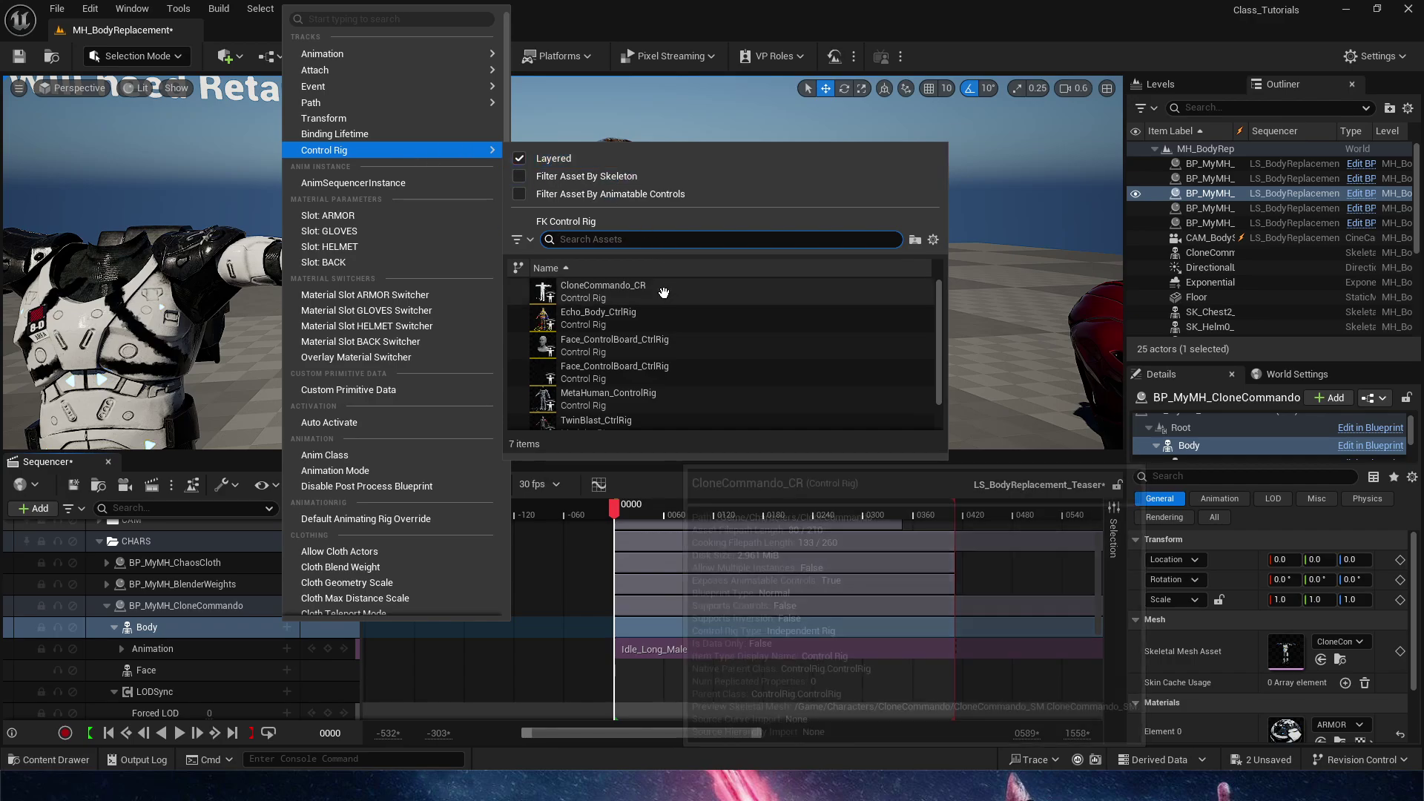
{"action": "left_click", "coordinate": [603, 291]}
Turn off game view to show the rig's control shapes and frame the clone commando at frame 0
{"action": "right_click_drag", "start_coordinate": [869, 314], "coordinate": [890, 333]}
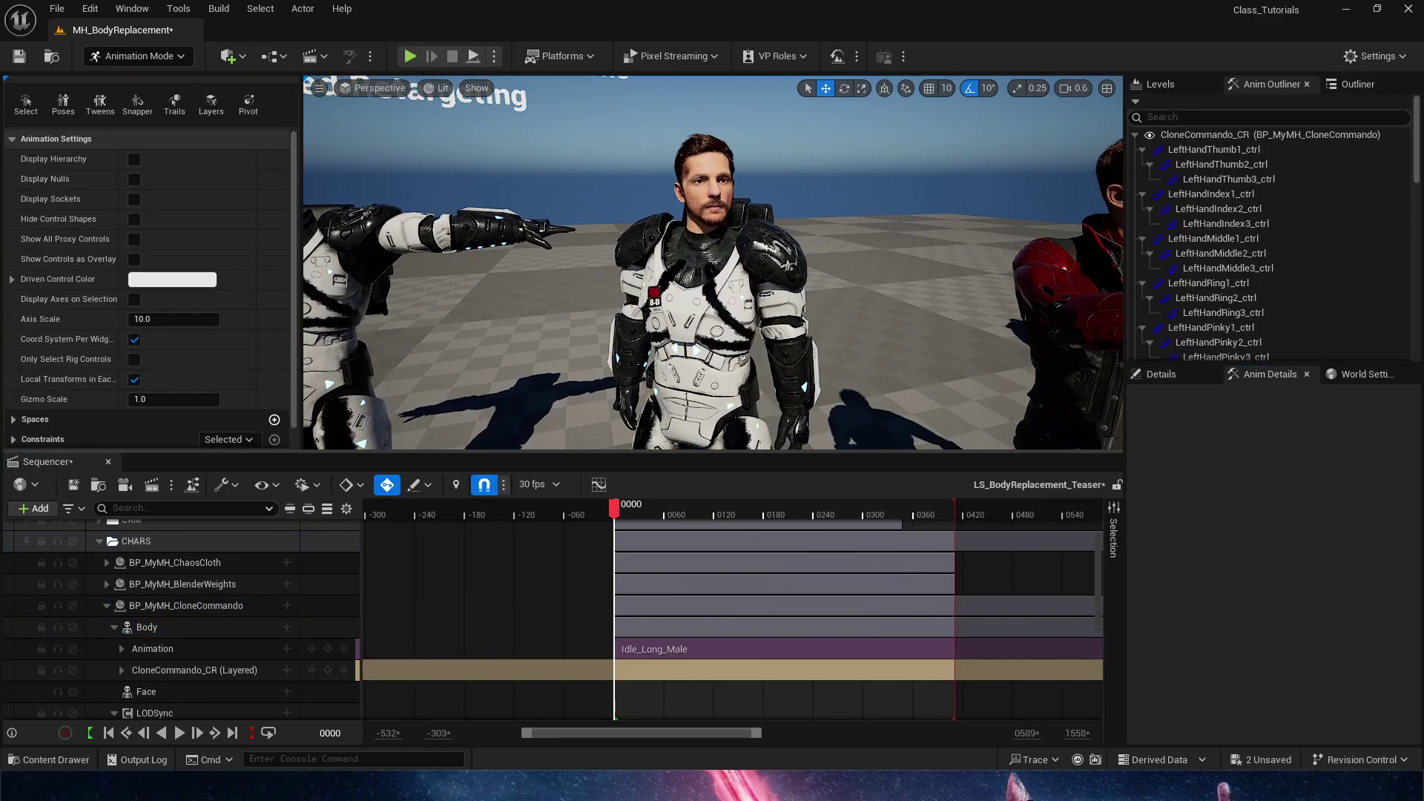
{"action": "scroll", "coordinate": [890, 303], "scroll_direction": "up", "scroll_amount": 3}
{"action": "key", "text": "g"}
{"action": "middle_click_drag", "start_coordinate": [890, 303], "coordinate": [891, 356]}
{"action": "scroll", "coordinate": [891, 302], "scroll_direction": "down", "scroll_amount": 3}
{"action": "mouse_move", "coordinate": [712, 263]}
{"action": "middle_mouse_down"}
{"action": "mouse_move", "coordinate": [712, 342]}
{"action": "mouse_move", "coordinate": [712, 252]}
{"action": "middle_mouse_up"}
{"action": "scroll", "coordinate": [712, 263], "scroll_direction": "down", "scroll_amount": 3}
{"action": "right_click_drag", "start_coordinate": [848, 333], "coordinate": [846, 334]}
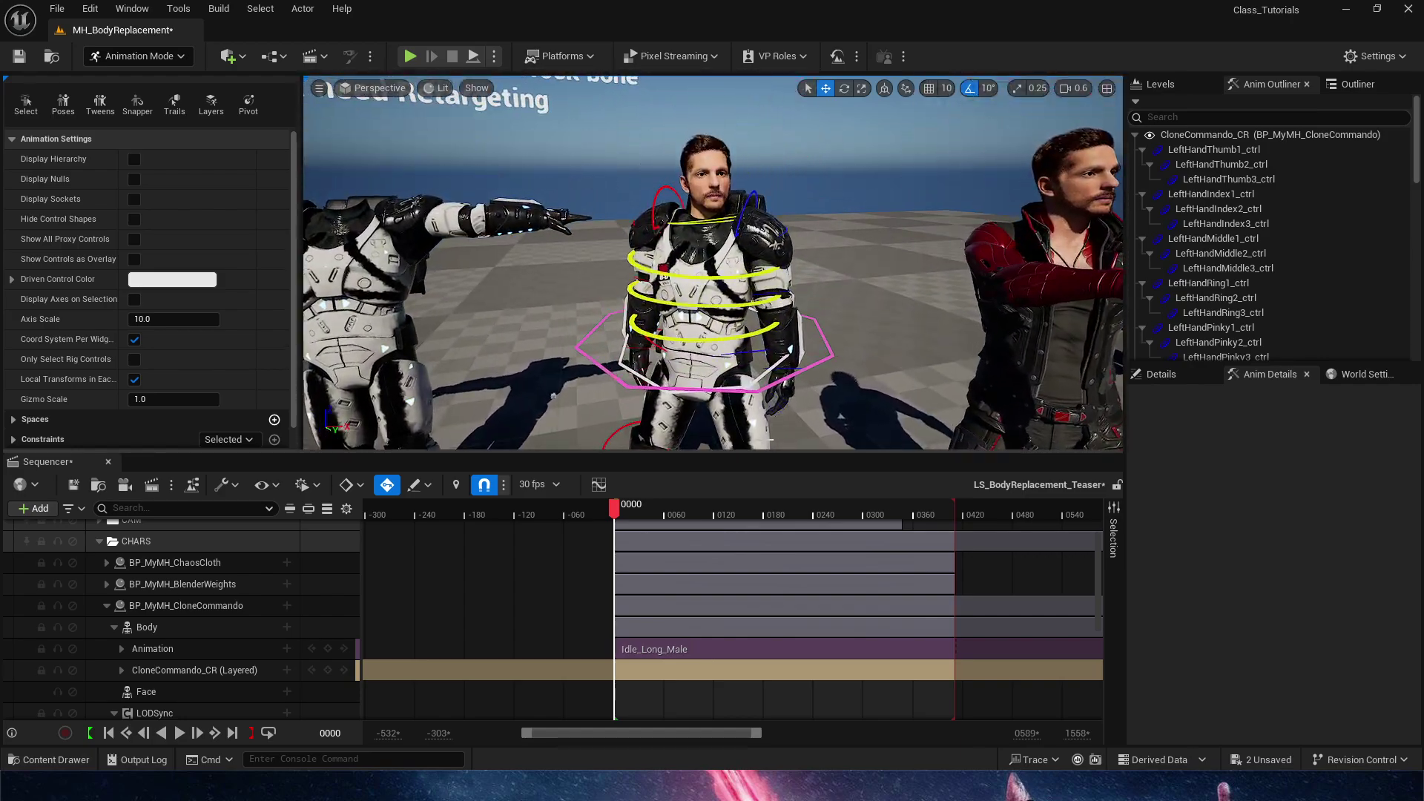
{"action": "left_click_drag", "start_coordinate": [652, 510], "coordinate": [614, 543]}
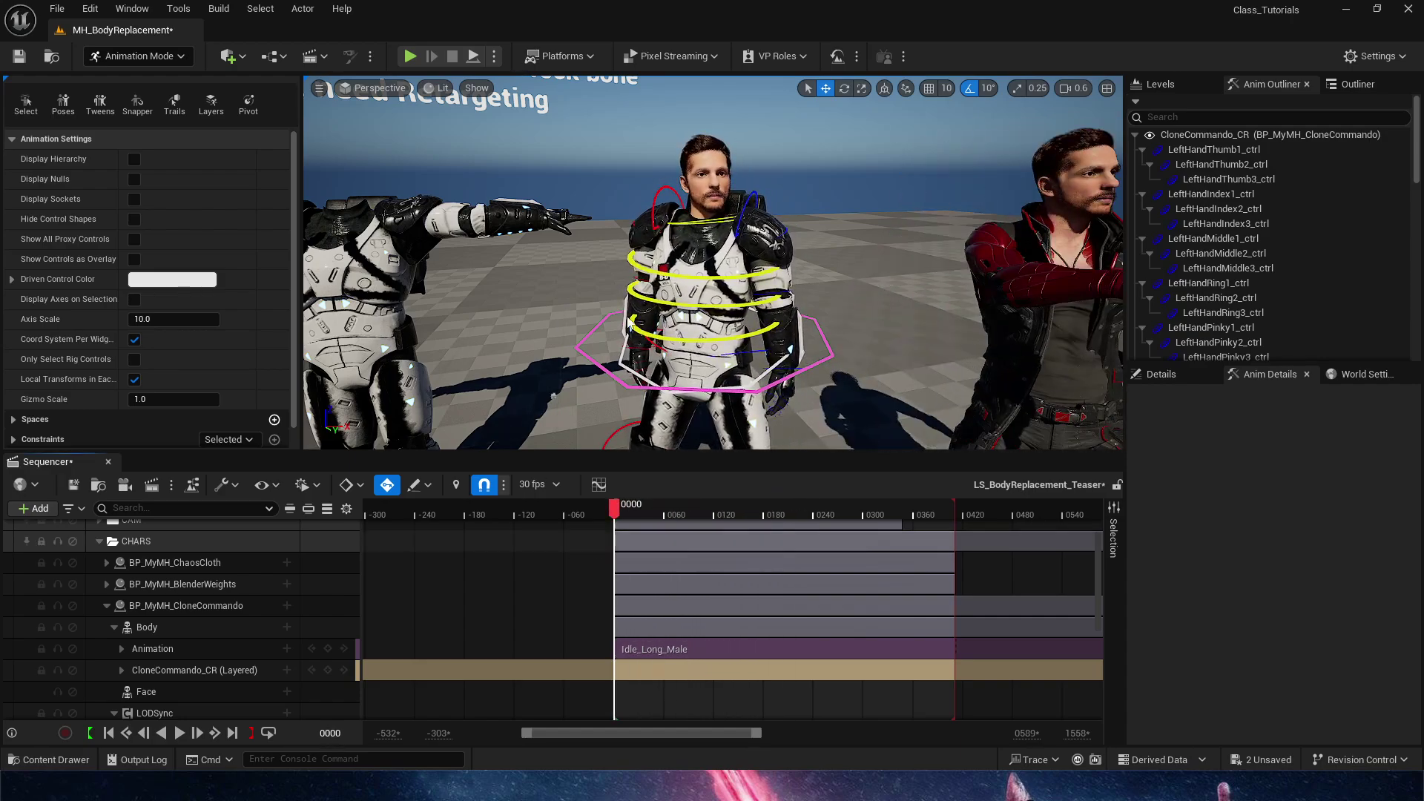
Try rotating LeftShoulder_ctrl -30° around X over the idle animation, preview the playback, and undo the rotation
{"action": "left_click", "coordinate": [747, 207]}
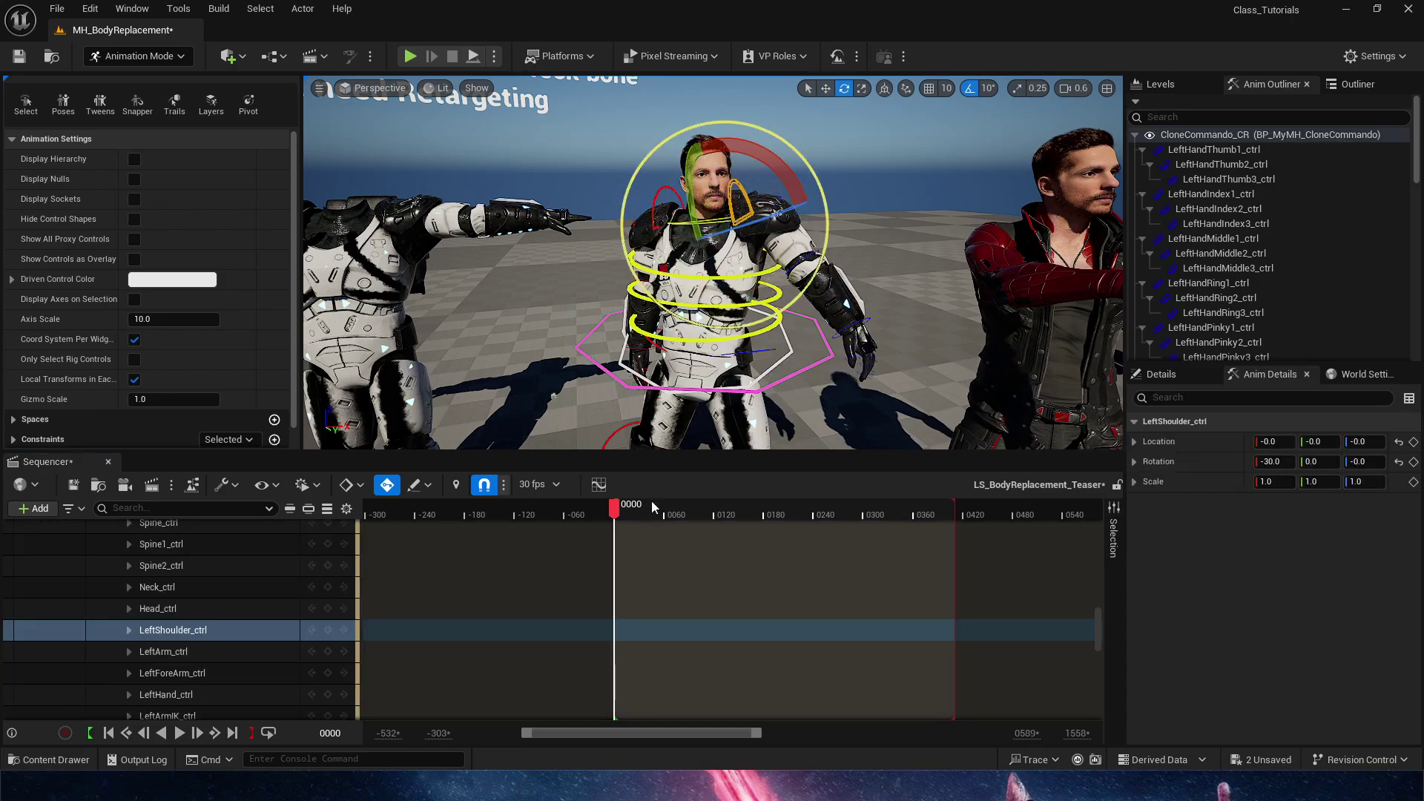
{"action": "left_click_drag", "start_coordinate": [652, 509], "coordinate": [594, 534]}
{"action": "key", "text": "space"}
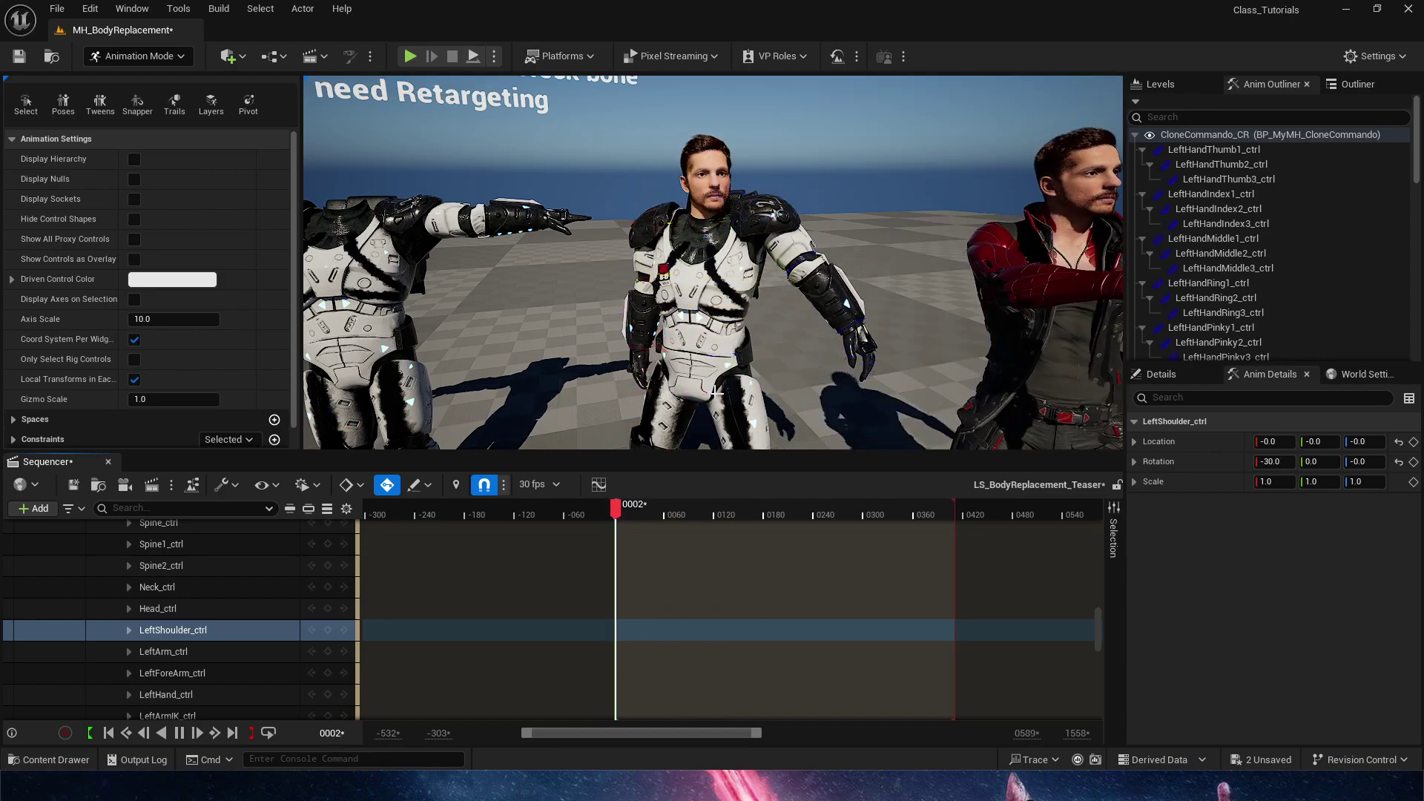
{"action": "key", "text": "space"}
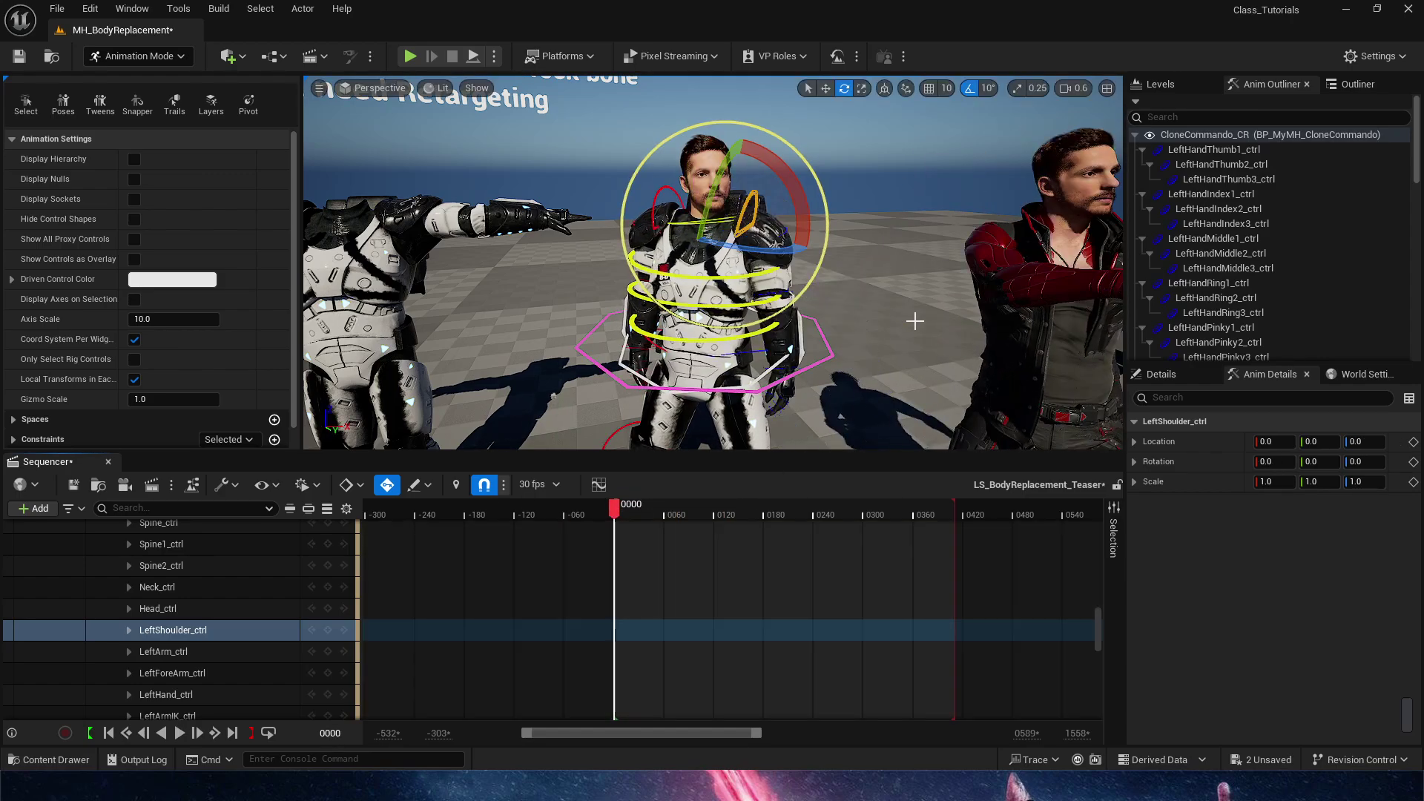
{"action": "key", "text": "ctrl+z"}
Deselect the shoulder control and select the BP_MyMH_TwinBlast character in the level
{"action": "key", "text": "w"}
{"action": "right_click_drag", "start_coordinate": [914, 321], "coordinate": [896, 210]}
{"action": "left_click", "coordinate": [896, 209]}
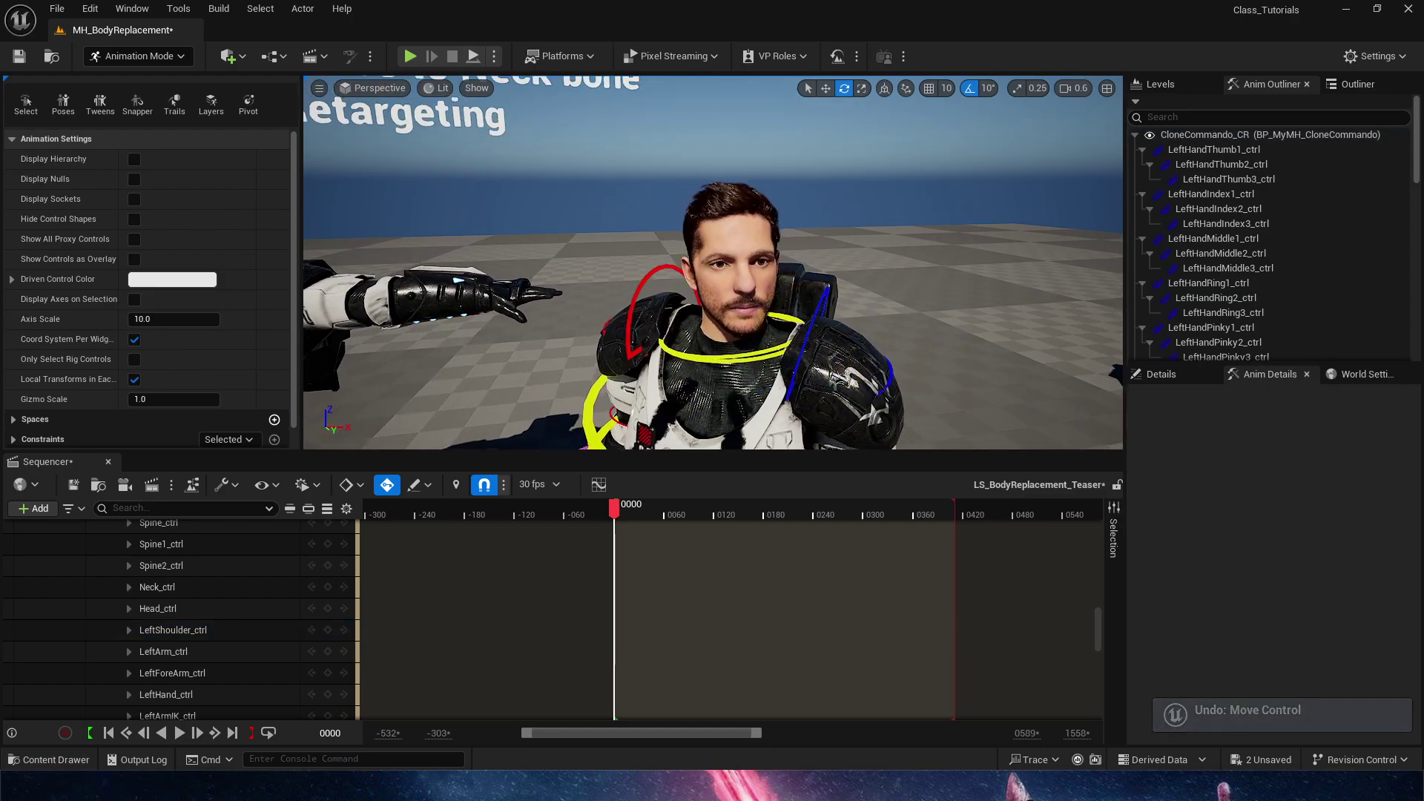
{"action": "key", "text": "s"}
{"action": "mouse_move", "coordinate": [798, 317]}
{"action": "right_mouse_down"}
{"action": "mouse_move", "coordinate": [803, 349]}
{"action": "mouse_move", "coordinate": [838, 345]}
{"action": "mouse_move", "coordinate": [798, 316]}
{"action": "right_mouse_up"}
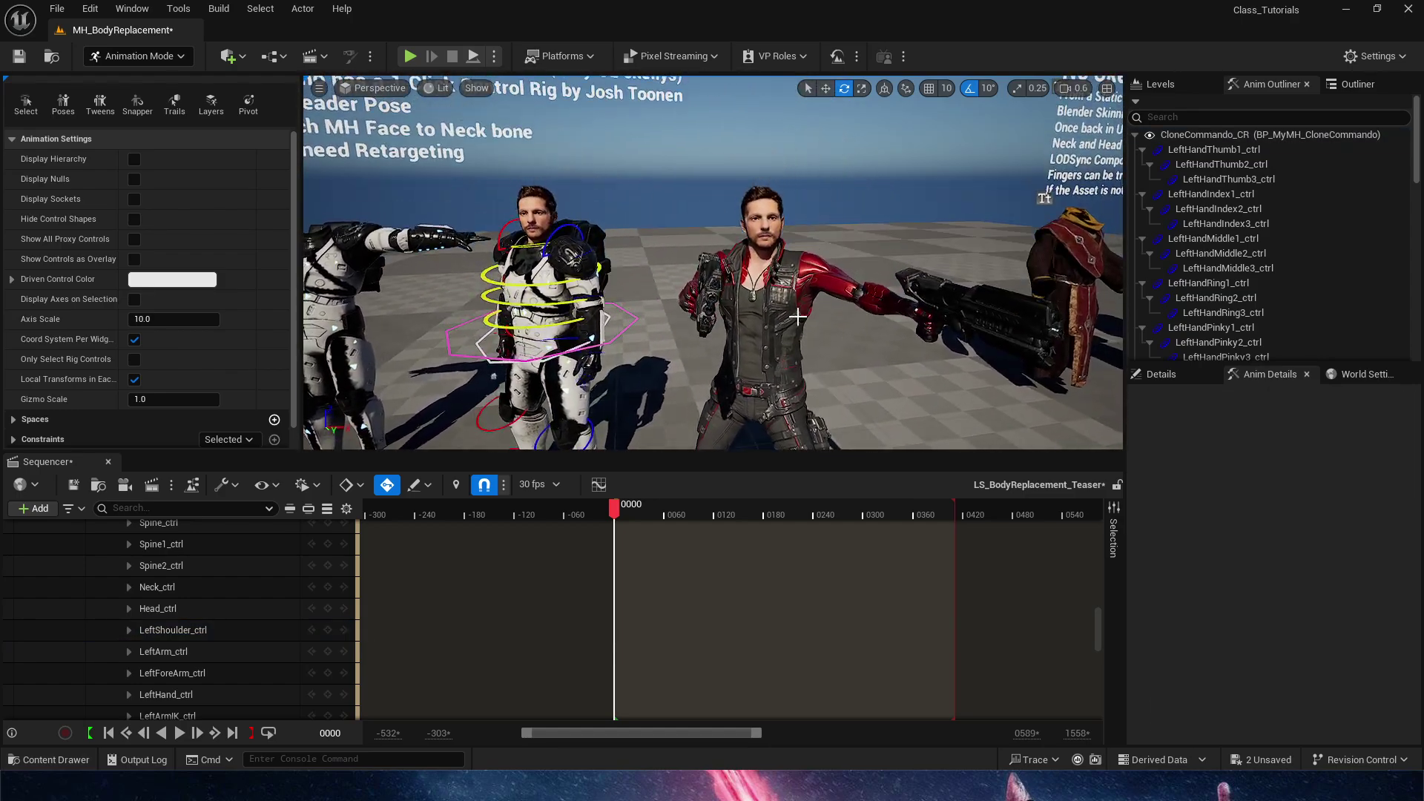
{"action": "left_click", "coordinate": [798, 317]}
{"action": "key", "text": "f"}
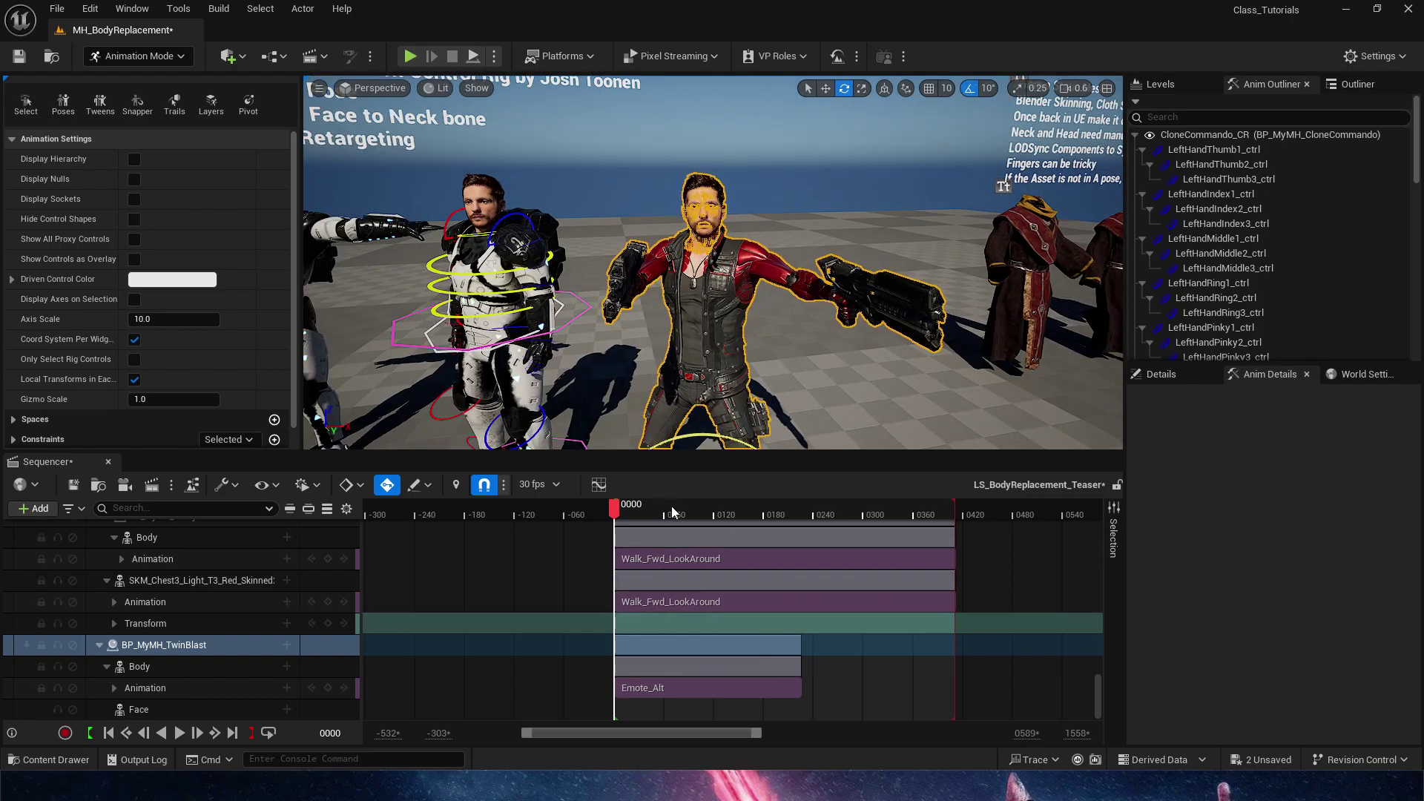
Preview TwinBlast's Emote_Alt animation with the control shapes hidden, and return to frame 0 with TwinBlast deselected
{"action": "left_click", "coordinate": [638, 517]}
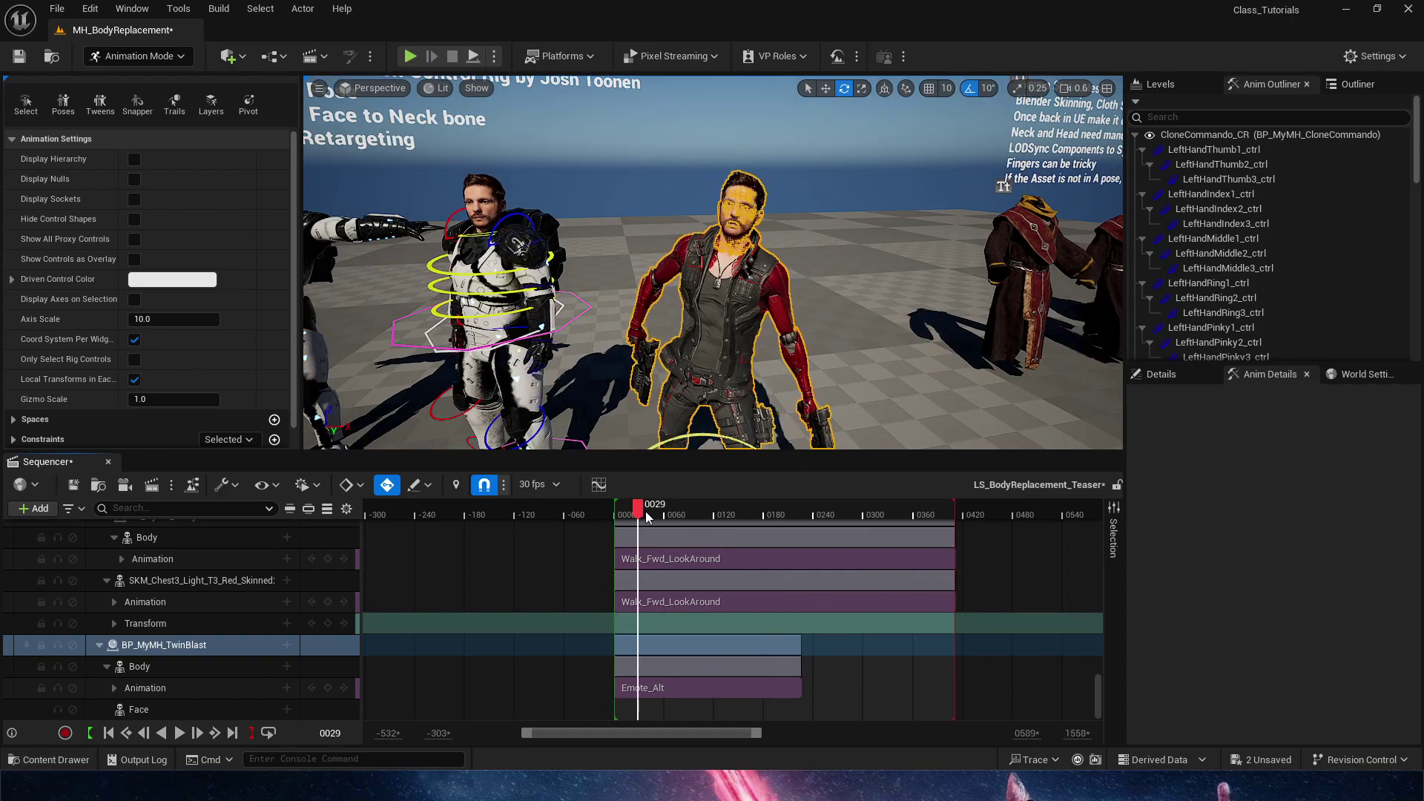
{"action": "left_click_drag", "start_coordinate": [580, 531], "coordinate": [571, 531]}
{"action": "key", "text": "g"}
{"action": "key", "text": "space"}
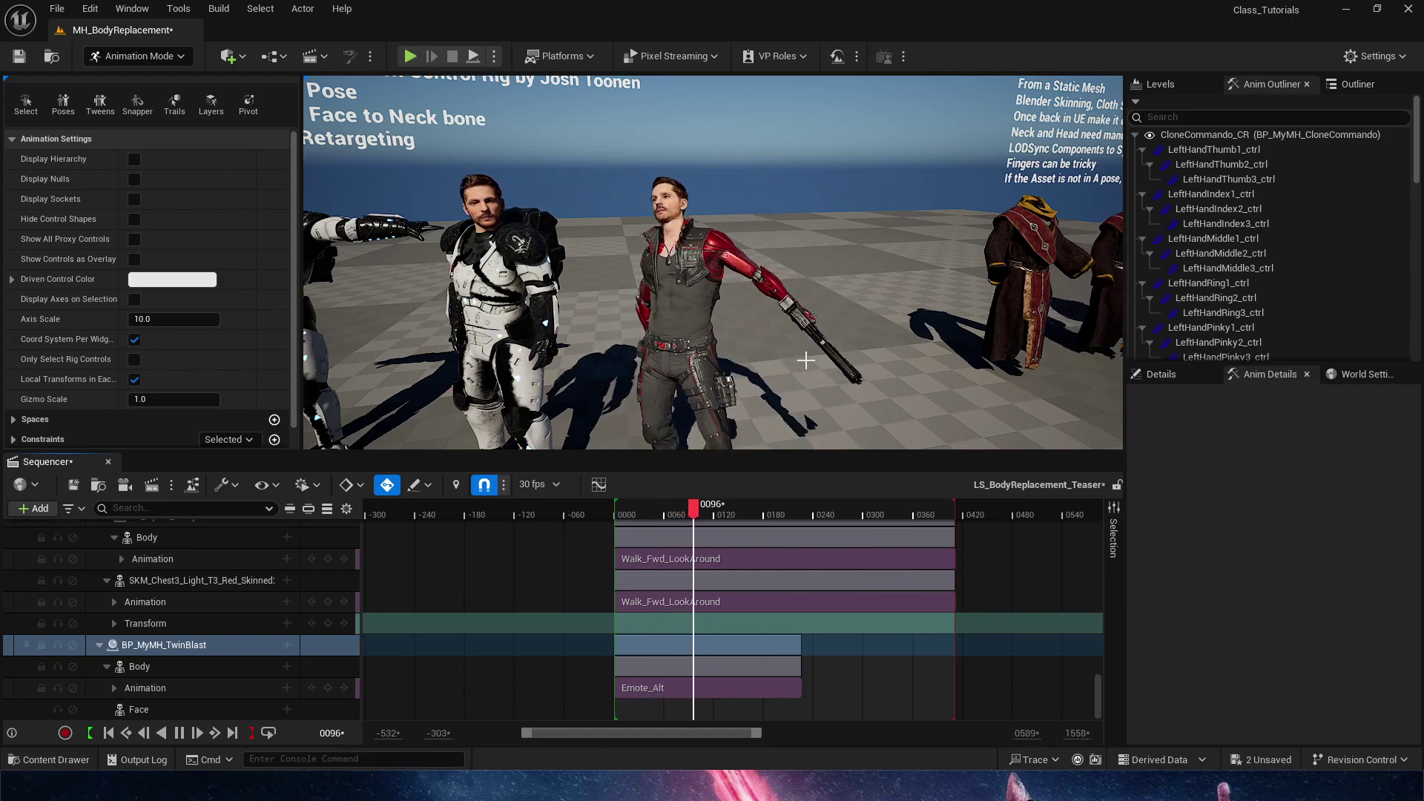
{"action": "left_click", "coordinate": [744, 512]}
{"action": "key", "text": "space"}
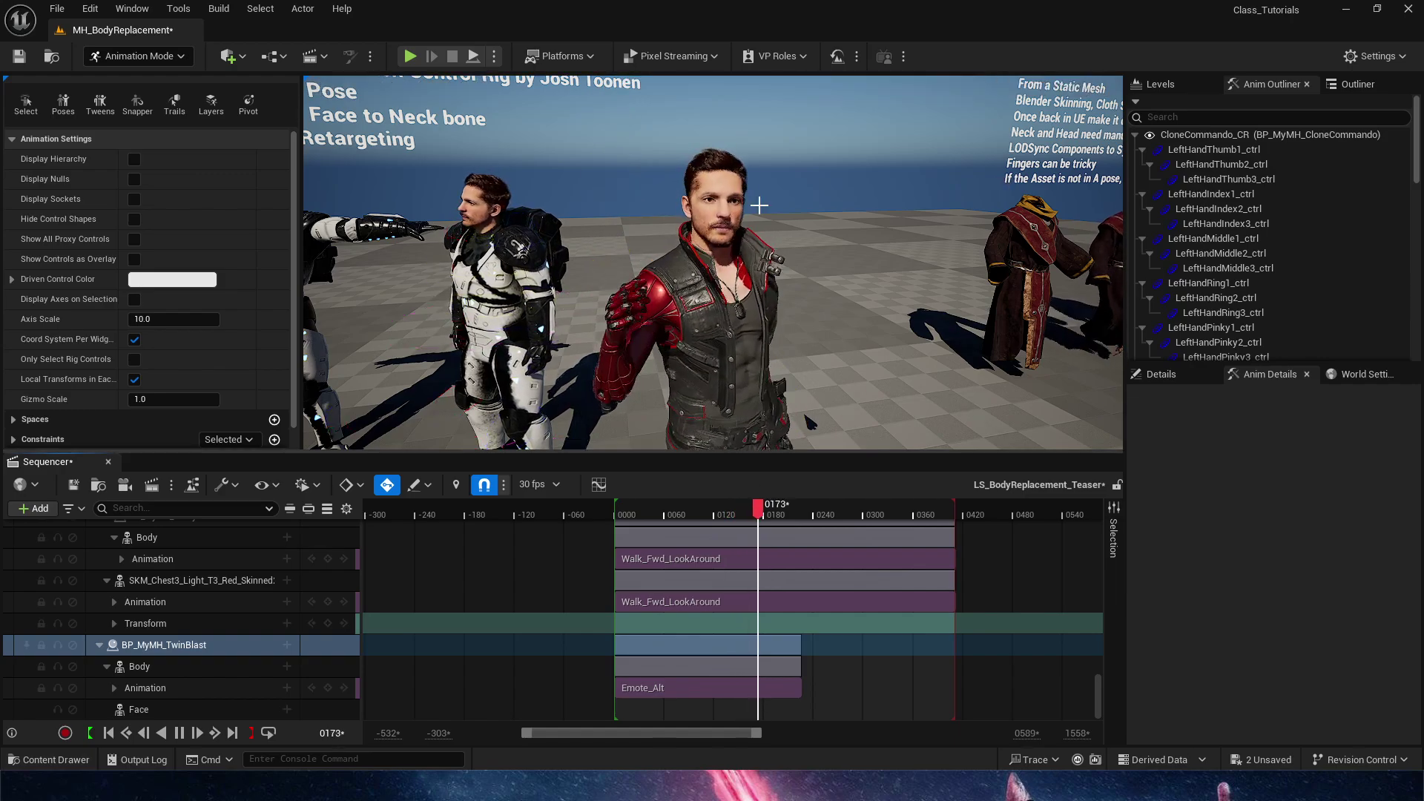
{"action": "left_click_drag", "start_coordinate": [786, 512], "coordinate": [541, 514]}
{"action": "key", "text": "space"}
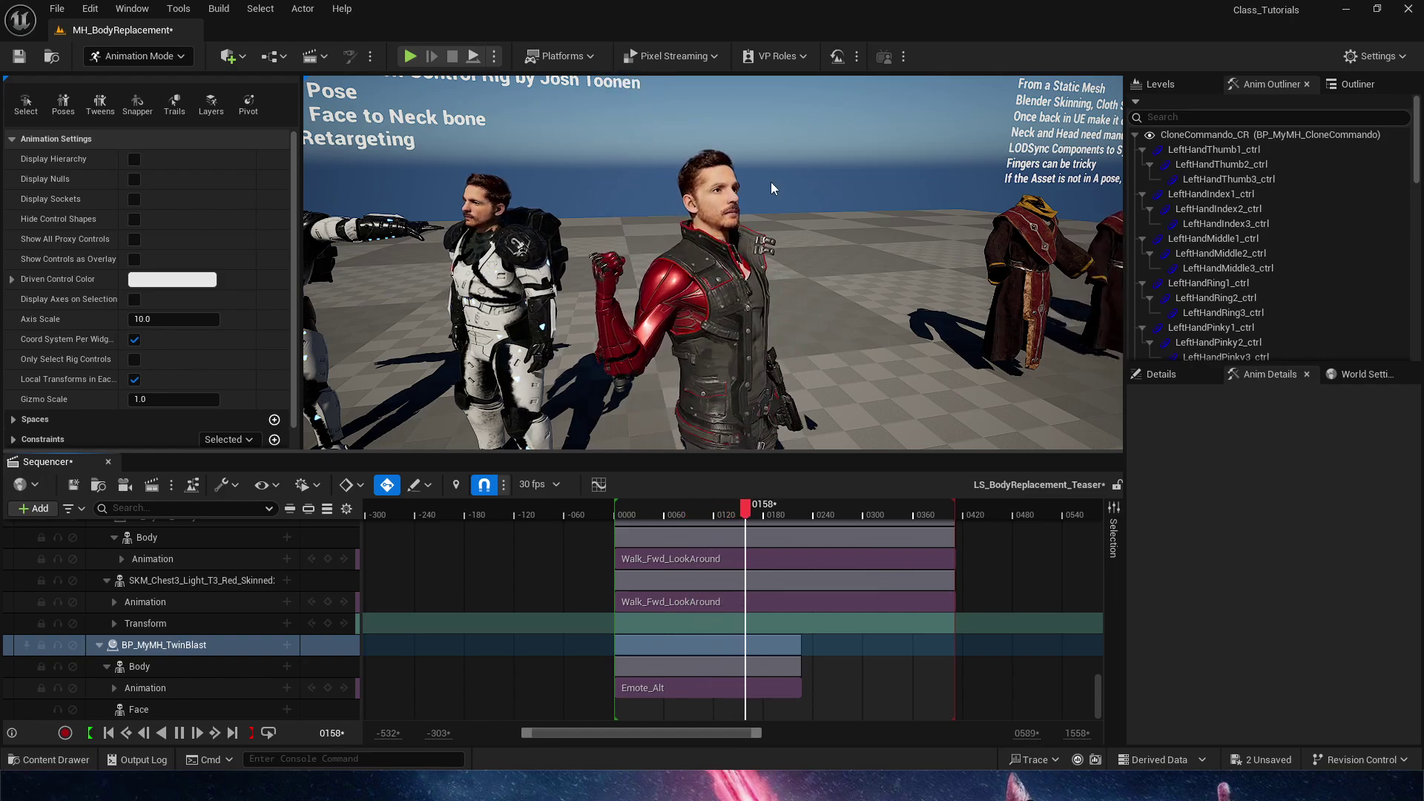
{"action": "left_click_drag", "start_coordinate": [781, 523], "coordinate": [615, 516]}
{"action": "right_click_drag", "start_coordinate": [805, 297], "coordinate": [845, 364]}
{"action": "left_click", "coordinate": [868, 360]}
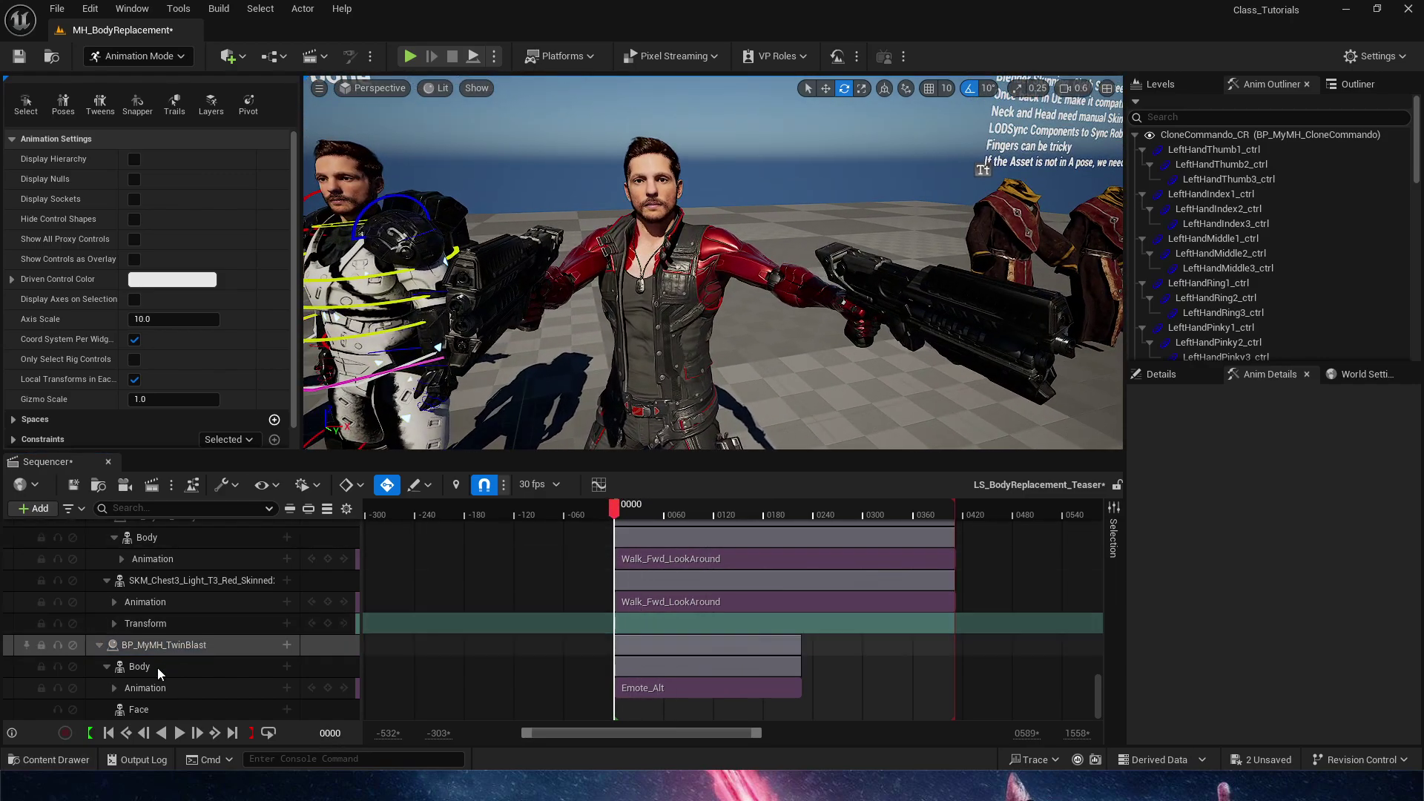
Select the clone commando's Head_ctrl and examine its location, rotation and scale channels
{"action": "right_click_drag", "start_coordinate": [712, 312], "coordinate": [619, 302]}
{"action": "left_click", "coordinate": [503, 215]}
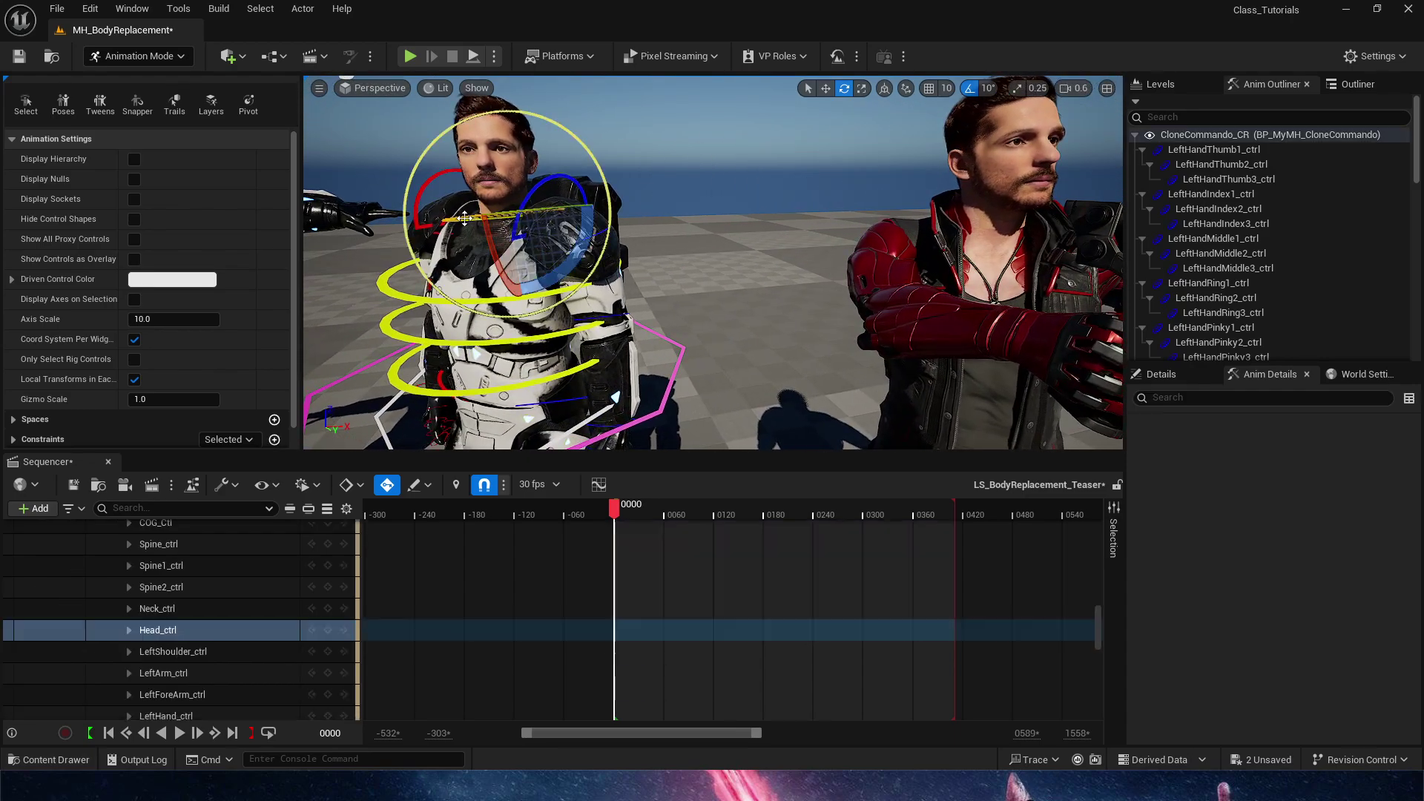
{"action": "scroll", "coordinate": [186, 679], "scroll_direction": "down", "scroll_amount": 1}
{"action": "left_click", "coordinate": [129, 606]}
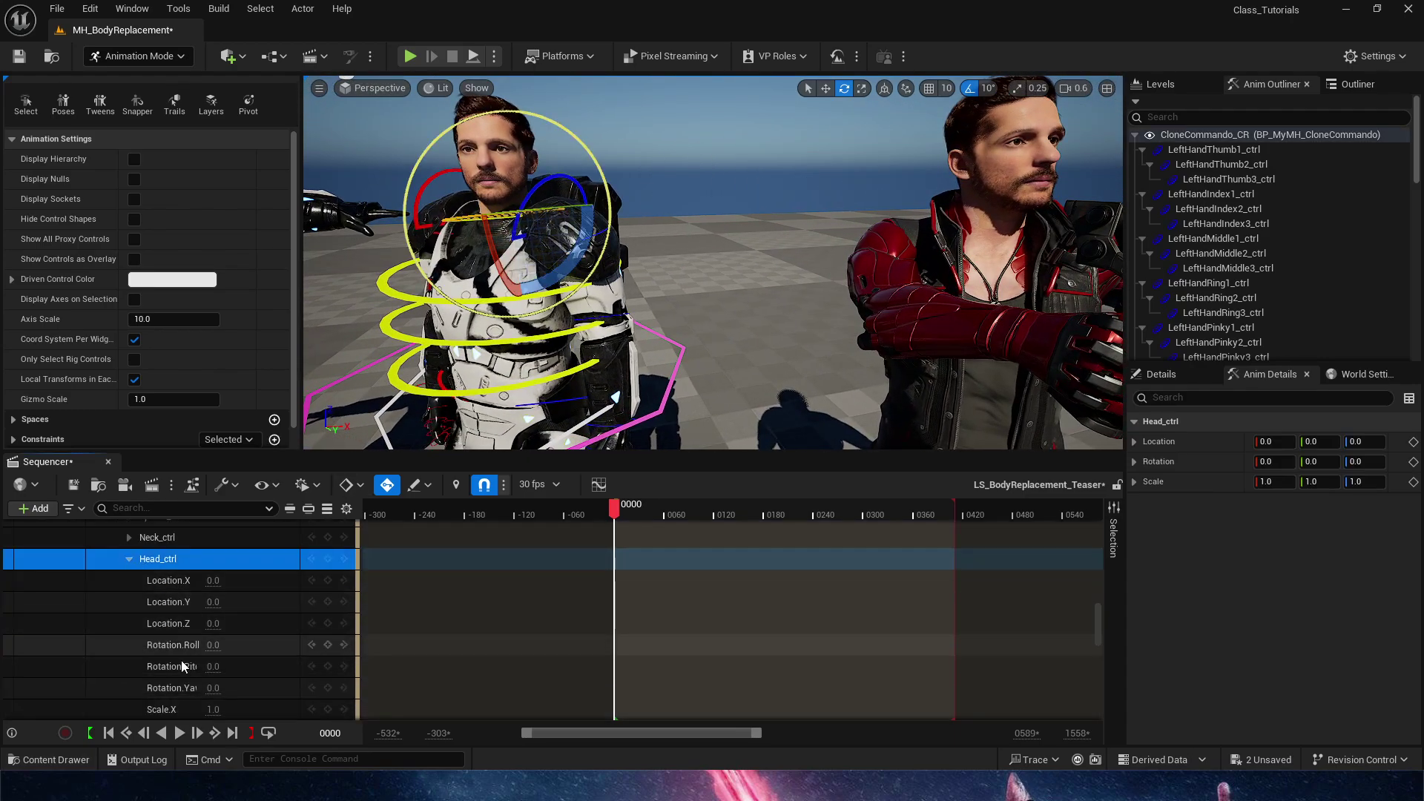
{"action": "right_click_drag", "start_coordinate": [696, 438], "coordinate": [609, 423]}
{"action": "scroll", "coordinate": [902, 245], "scroll_direction": "down", "scroll_amount": 3}
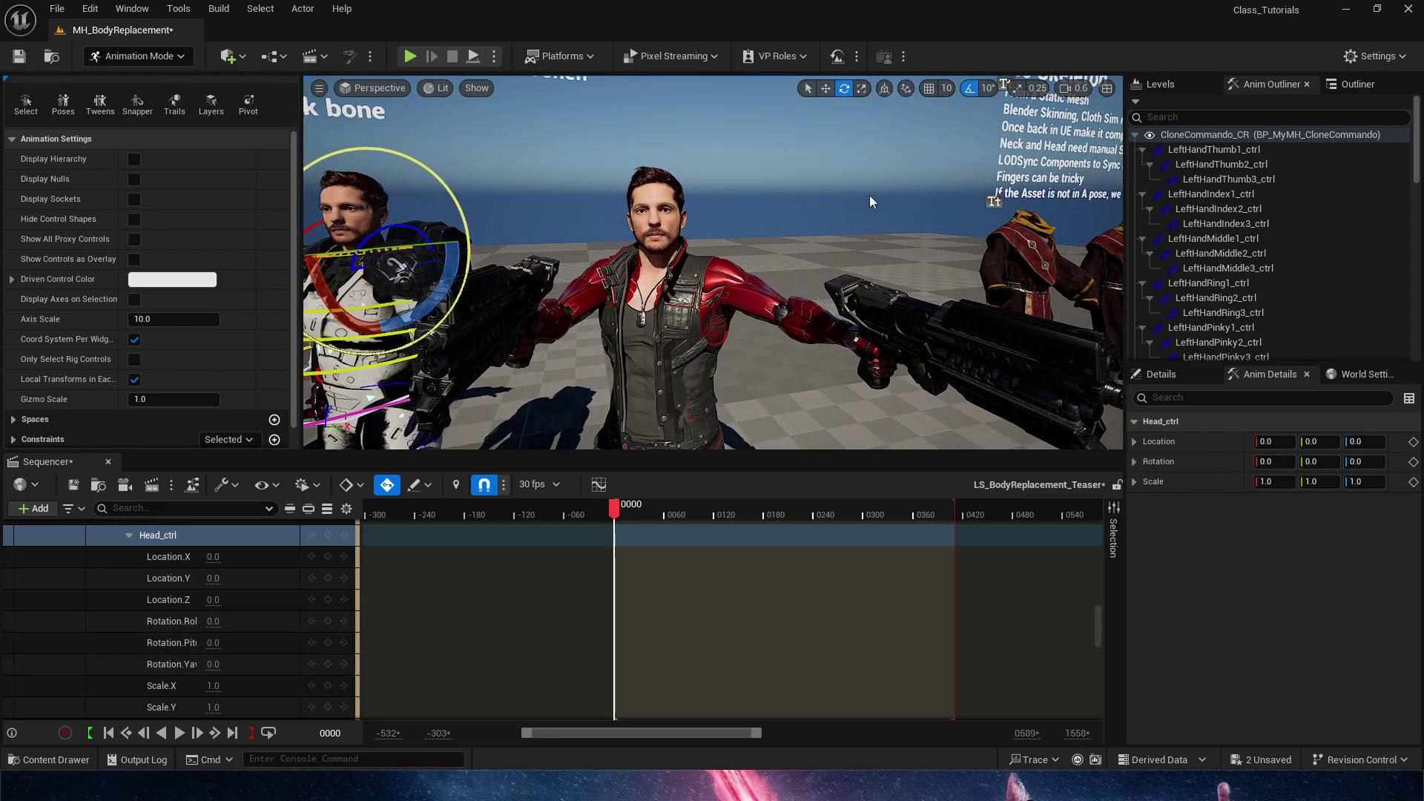
Play the TwinBlast animation once more from the start and reset the sequence to frame 0
{"action": "mouse_move", "coordinate": [632, 512]}
{"action": "left_mouse_down"}
{"action": "mouse_move", "coordinate": [655, 511]}
{"action": "mouse_move", "coordinate": [613, 520]}
{"action": "left_mouse_up"}
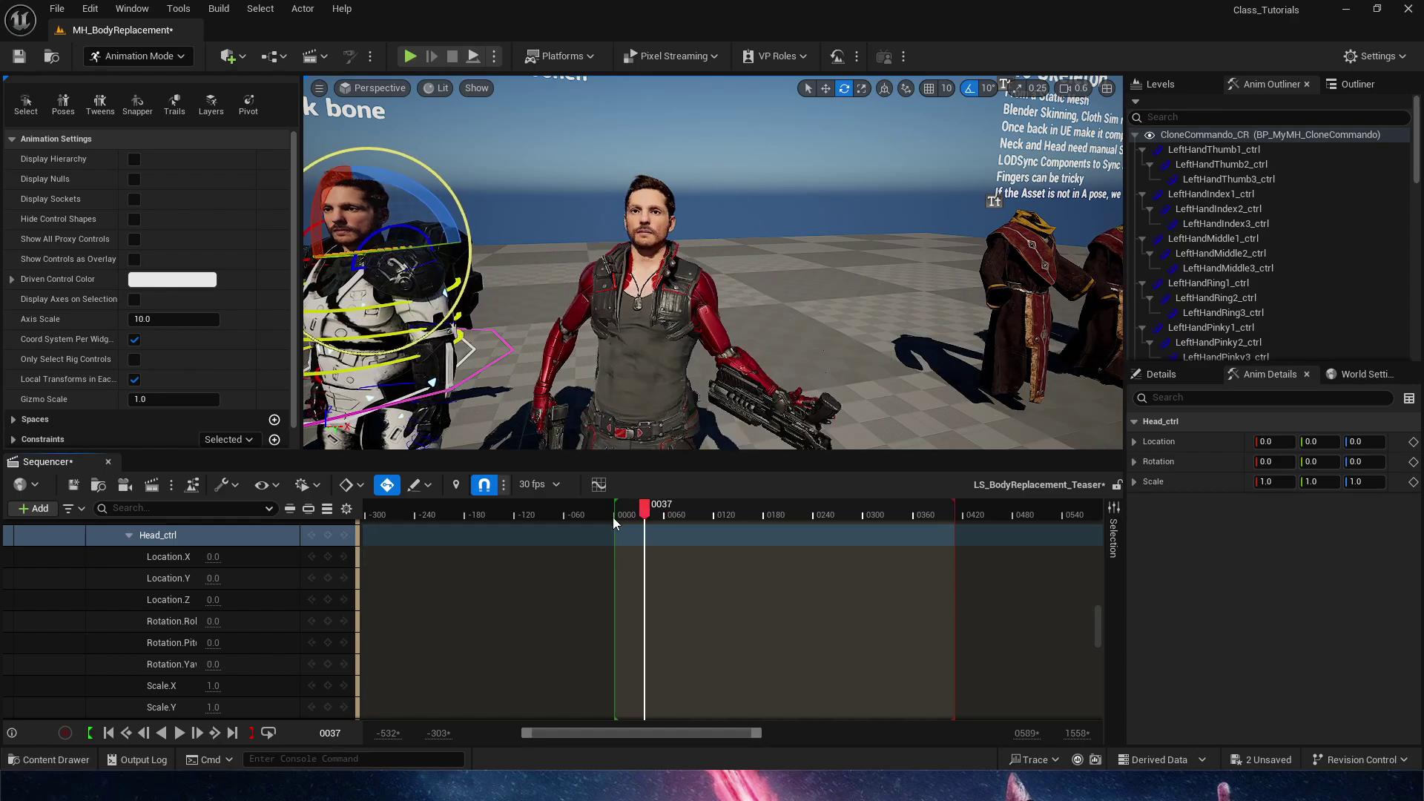
{"action": "key", "text": "space"}
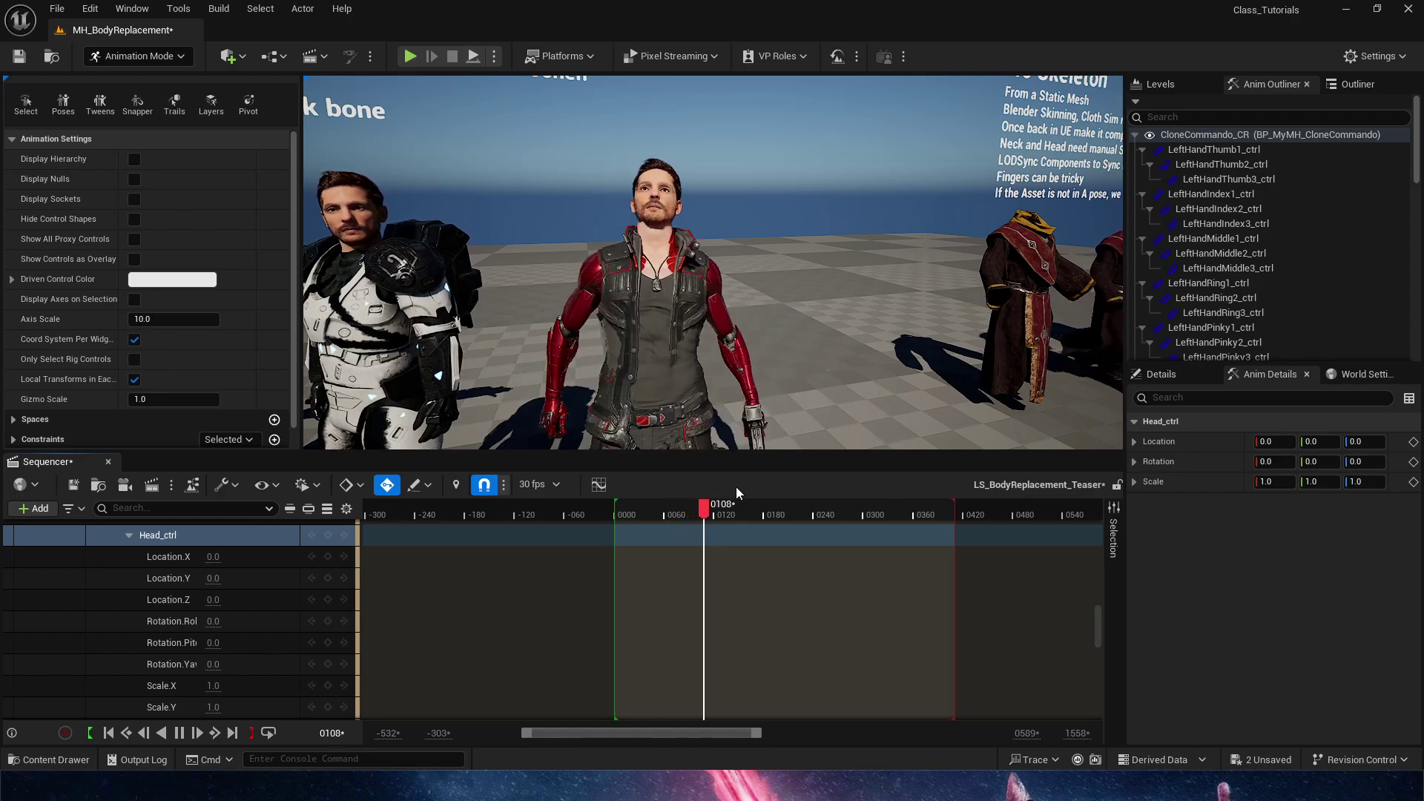
{"action": "left_click", "coordinate": [658, 513]}
{"action": "left_click_drag", "start_coordinate": [637, 520], "coordinate": [615, 517]}
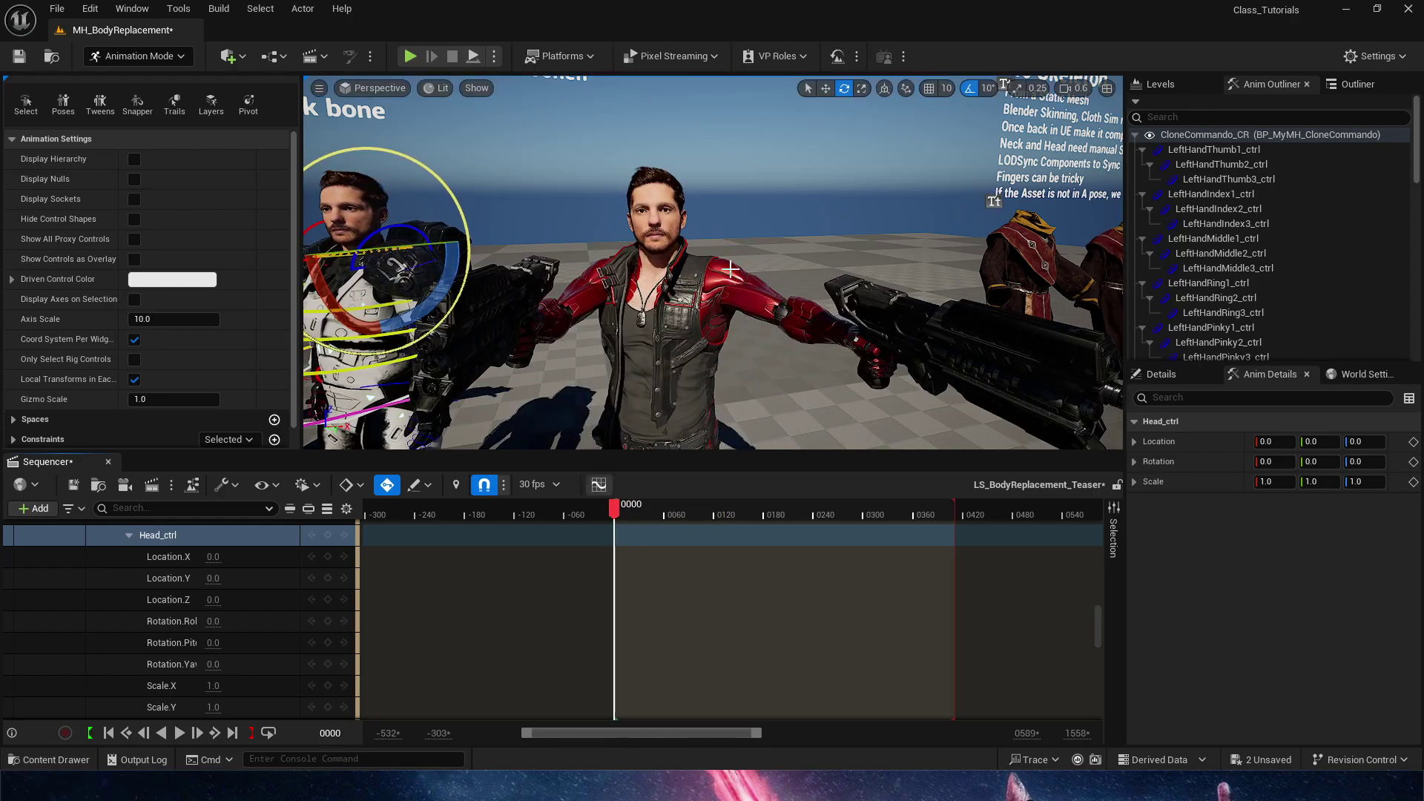
Add the MetaHuman_ControlRig as a layered Control Rig track on the Face of BP_MyMH_TwinBlast
{"action": "left_click", "coordinate": [688, 289]}
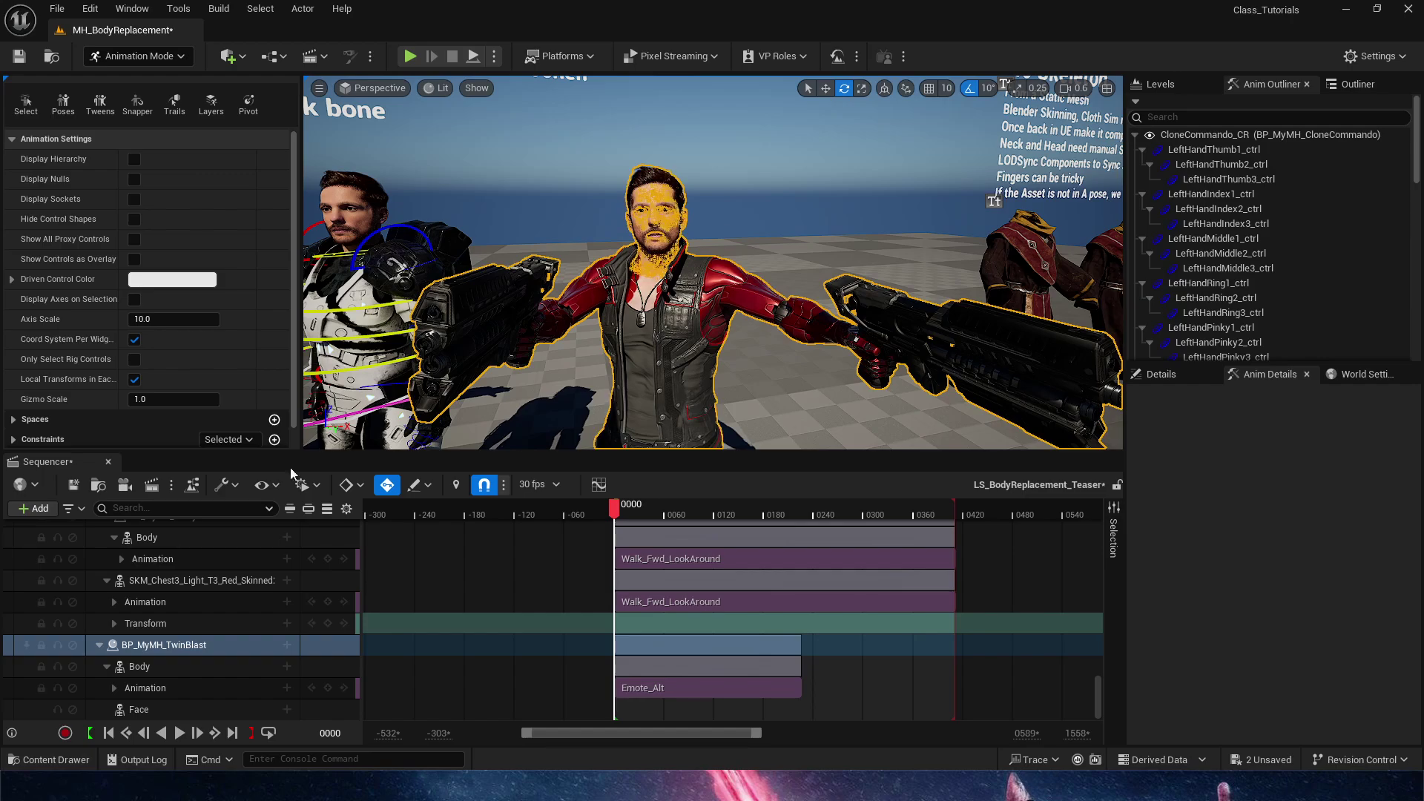
{"action": "left_click", "coordinate": [238, 710]}
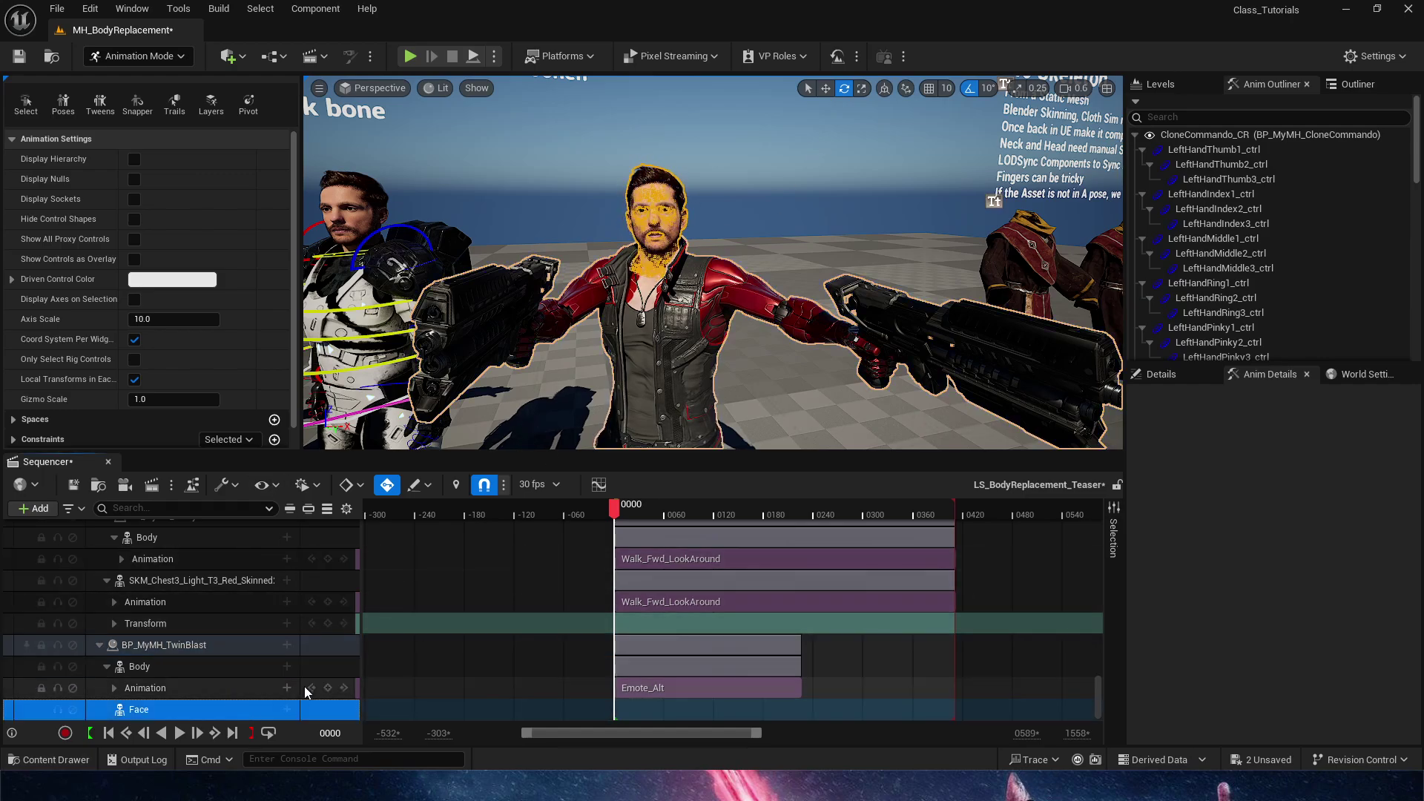
{"action": "left_click", "coordinate": [287, 710]}
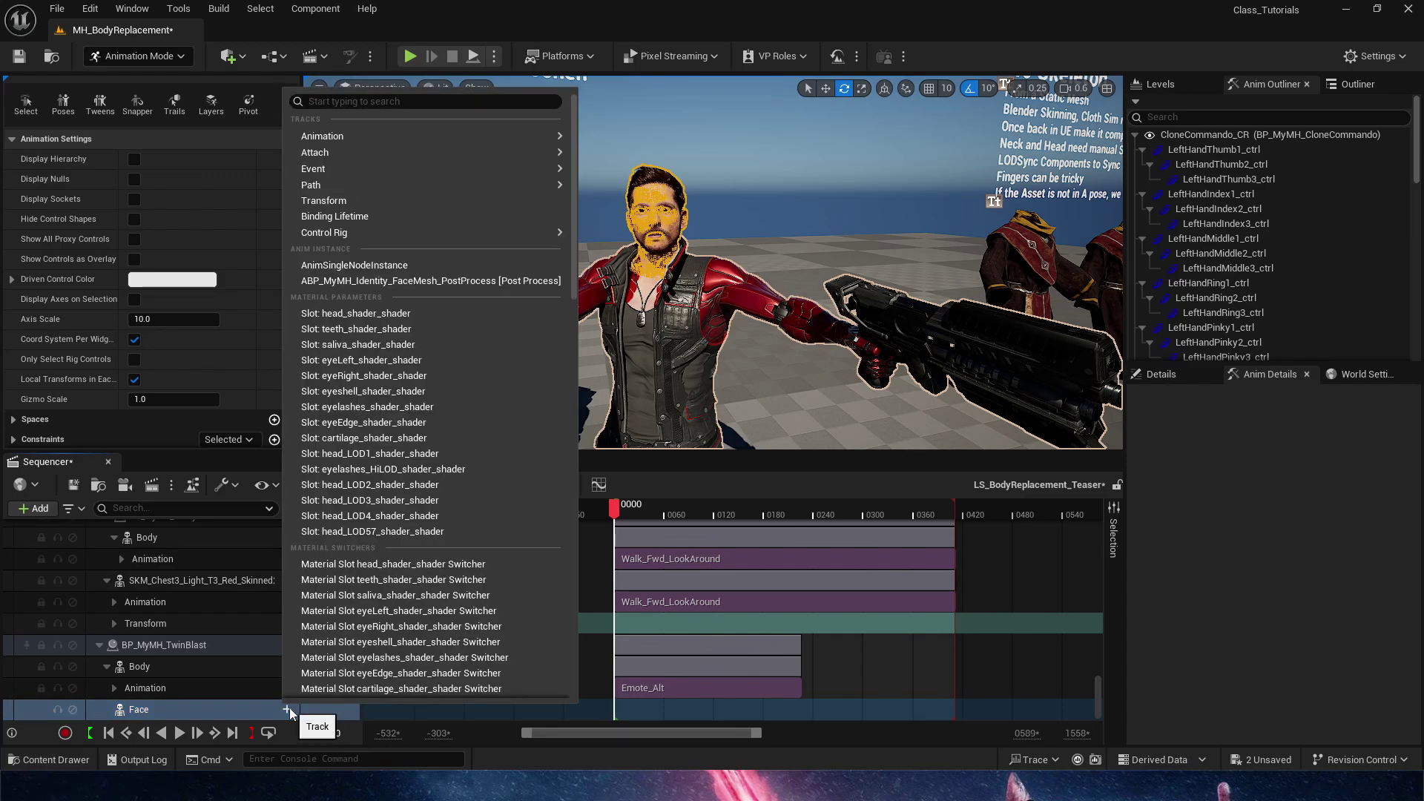
{"action": "mouse_move", "coordinate": [435, 234]}
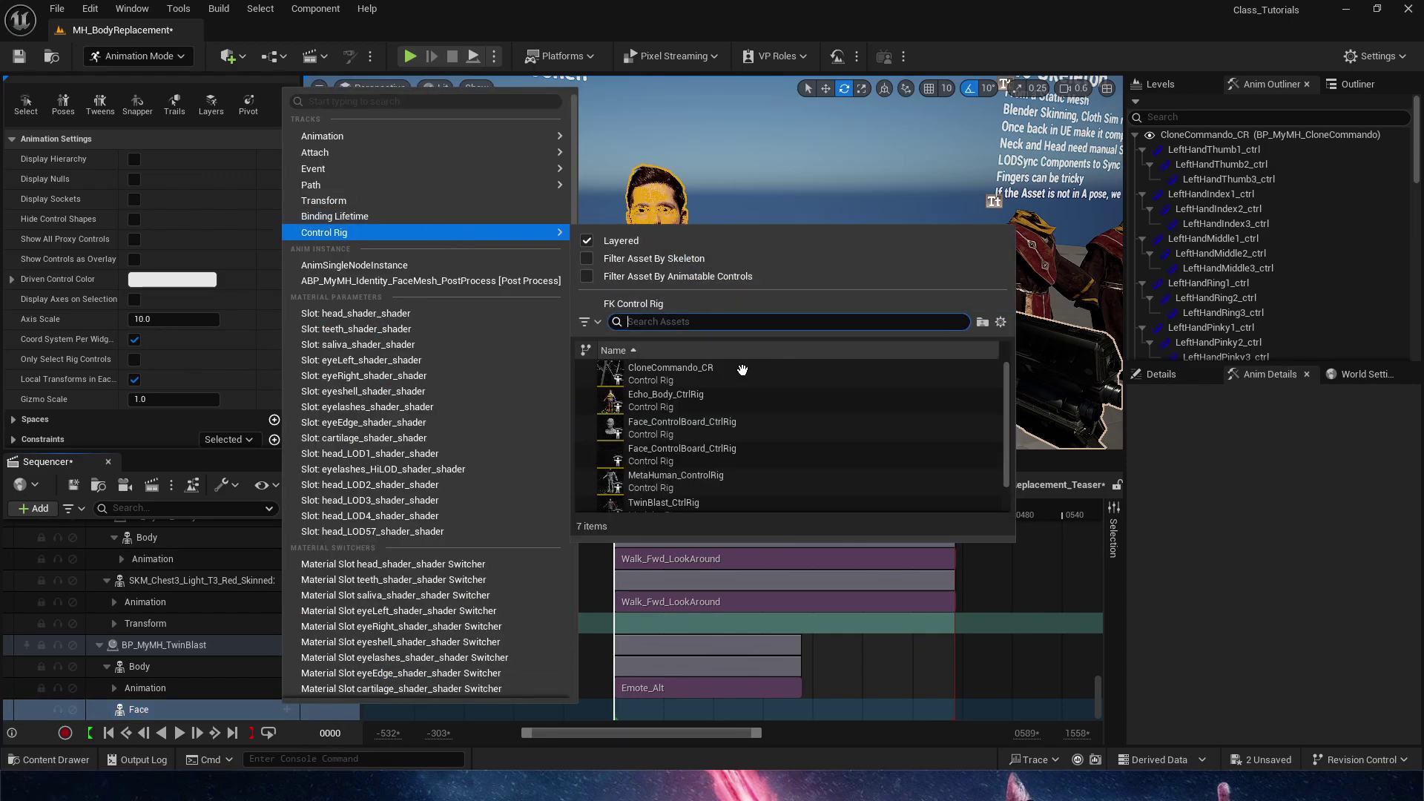
{"action": "mouse_move", "coordinate": [739, 436]}
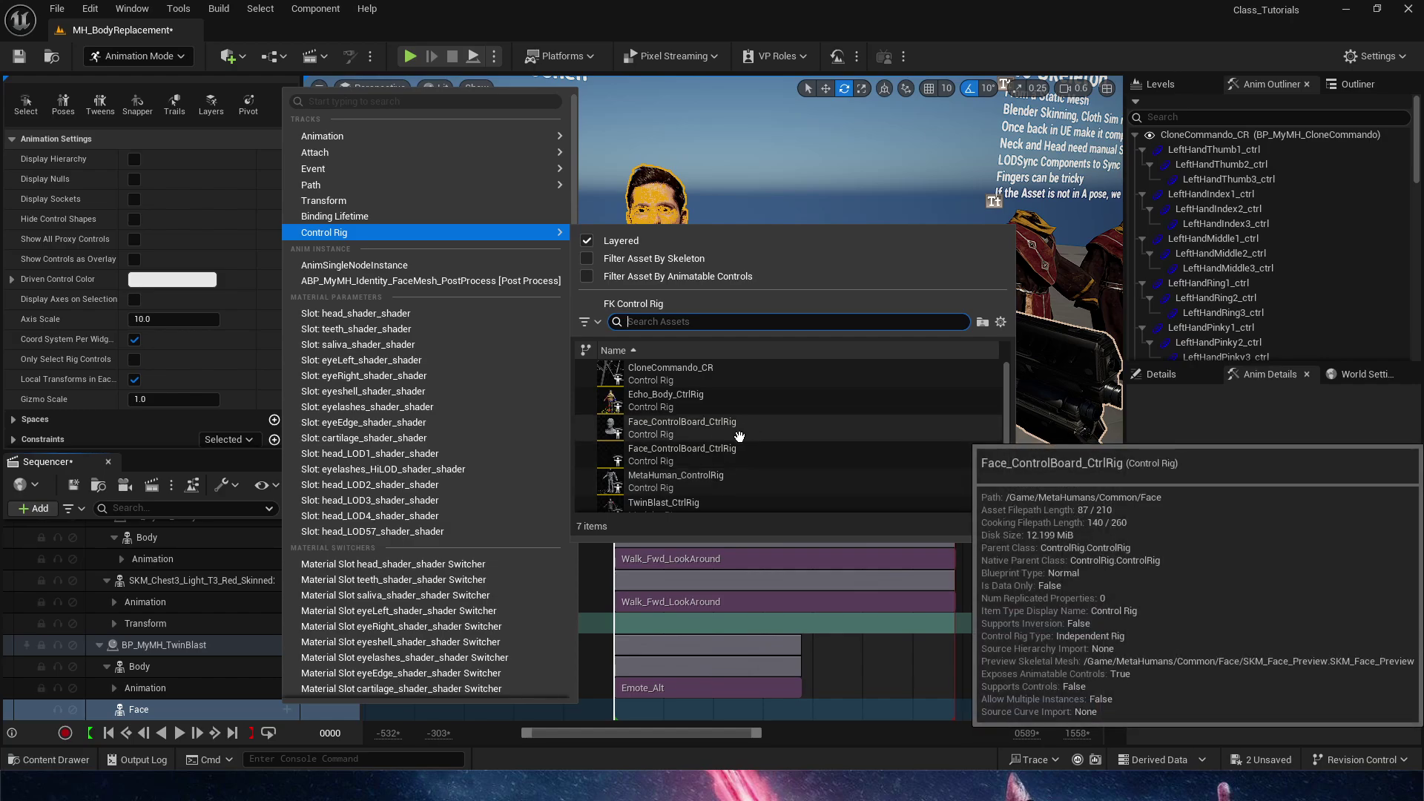
{"action": "left_click", "coordinate": [735, 481]}
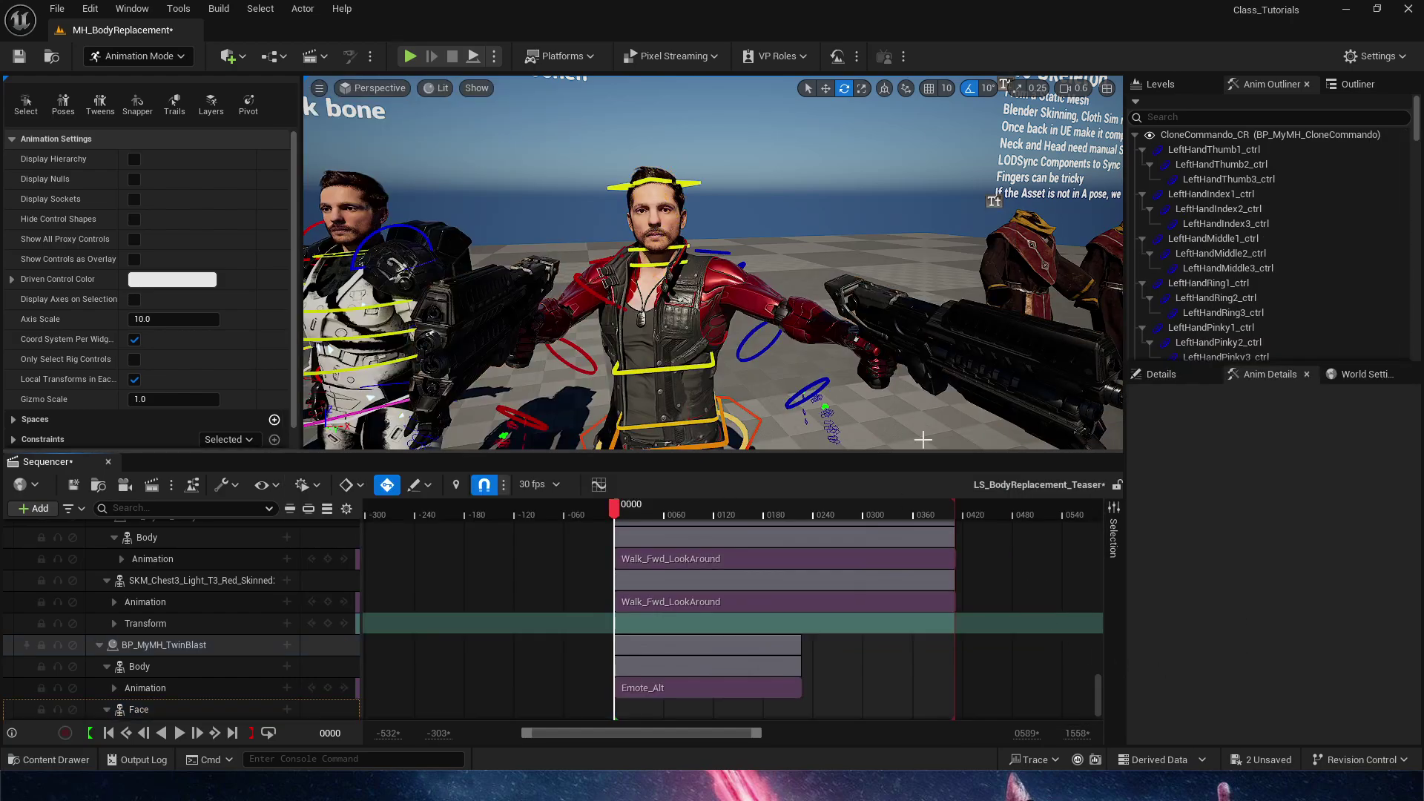
Examine the rig controls around TwinBlast, selecting the Face and Body components in turn and framing the head
{"action": "left_click", "coordinate": [685, 629]}
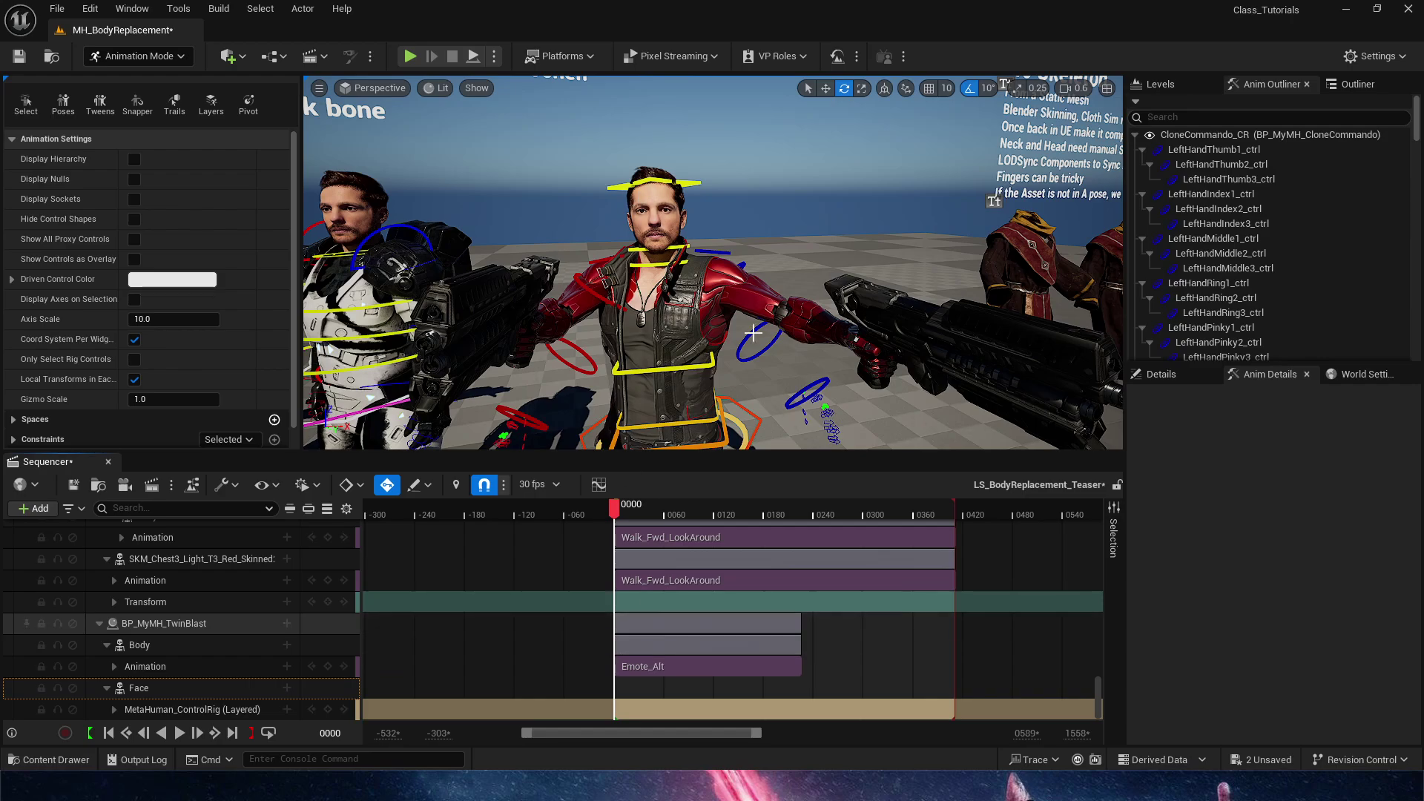
{"action": "mouse_move", "coordinate": [783, 407]}
{"action": "right_mouse_down"}
{"action": "mouse_move", "coordinate": [783, 519]}
{"action": "mouse_move", "coordinate": [782, 415]}
{"action": "right_mouse_up"}
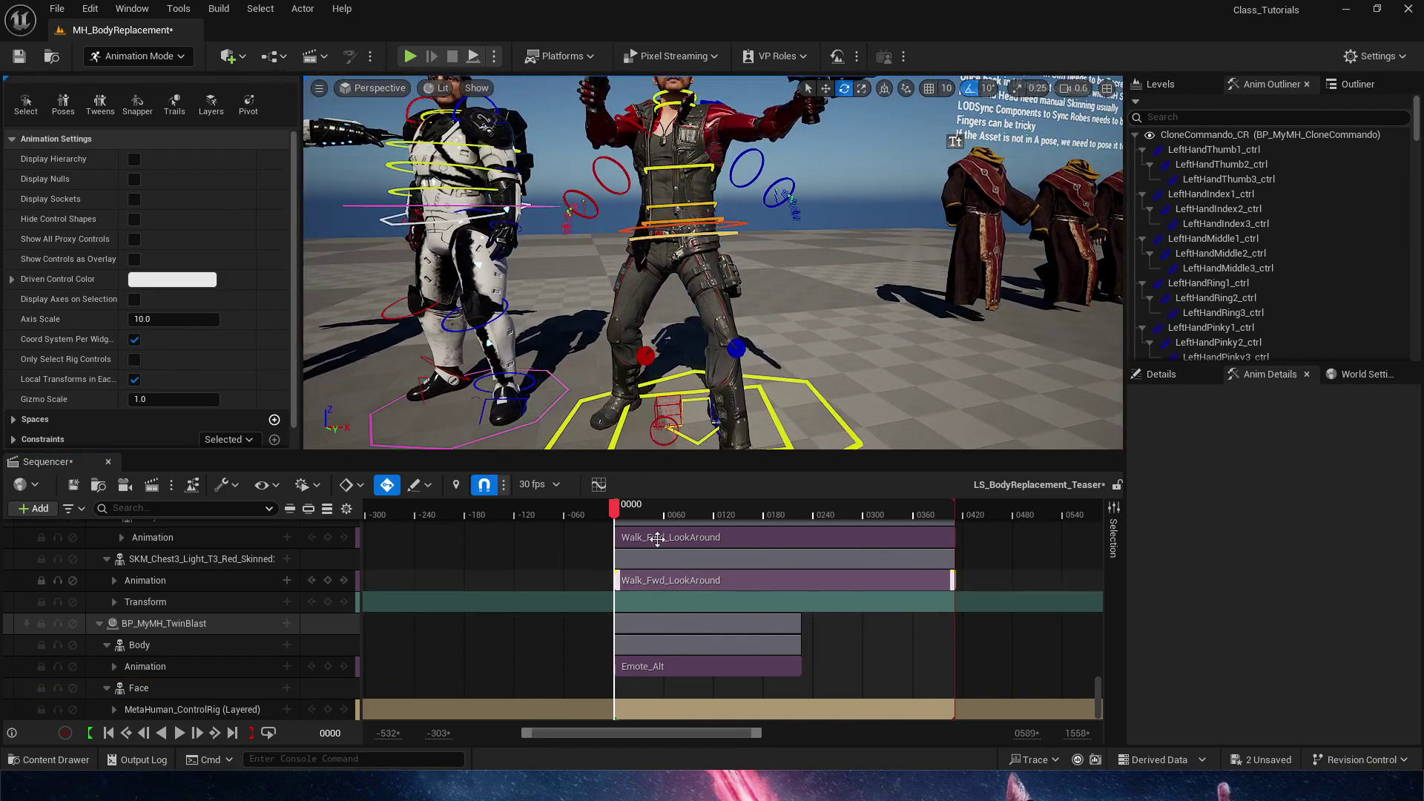
{"action": "mouse_move", "coordinate": [642, 516]}
{"action": "left_mouse_down"}
{"action": "mouse_move", "coordinate": [702, 515]}
{"action": "mouse_move", "coordinate": [614, 512]}
{"action": "left_mouse_up"}
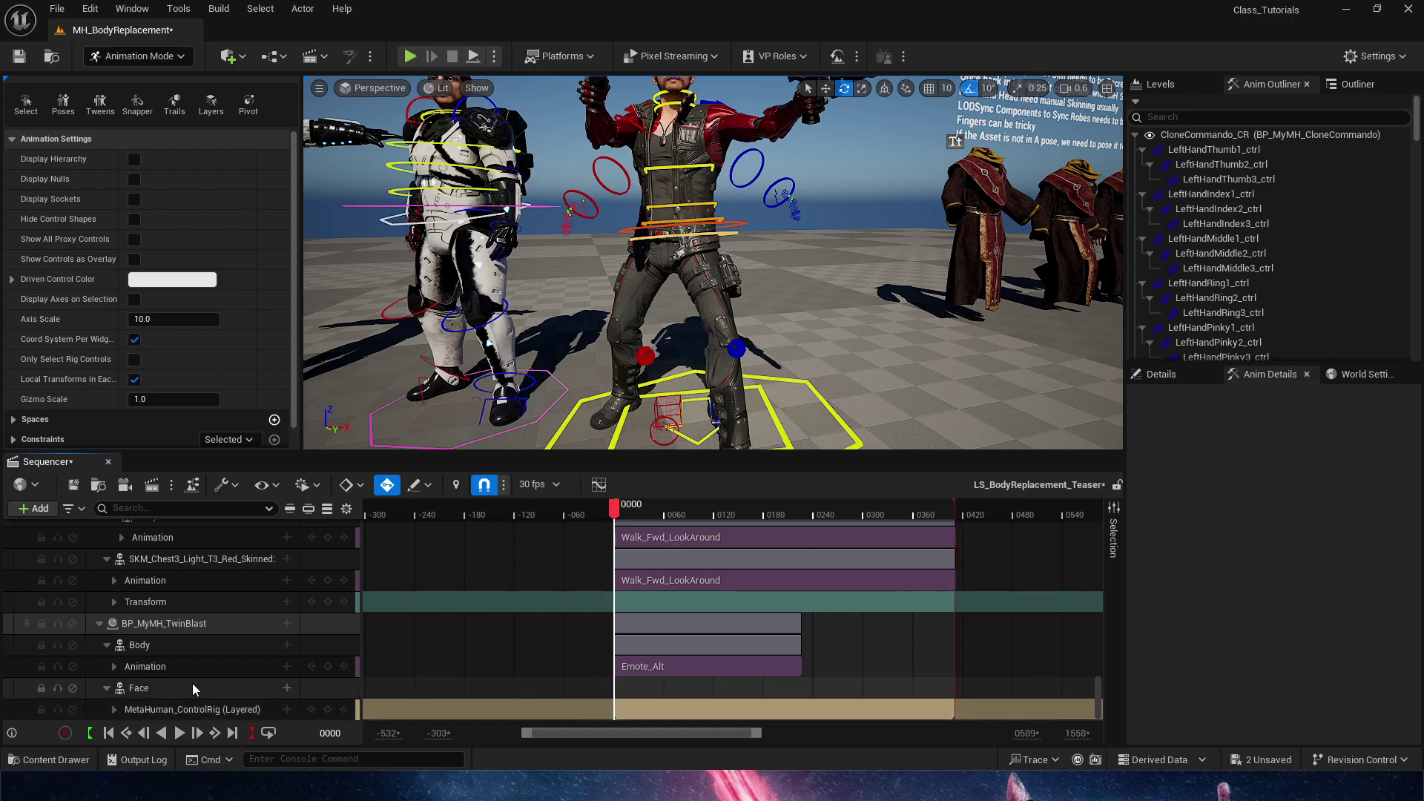
{"action": "left_click", "coordinate": [178, 692]}
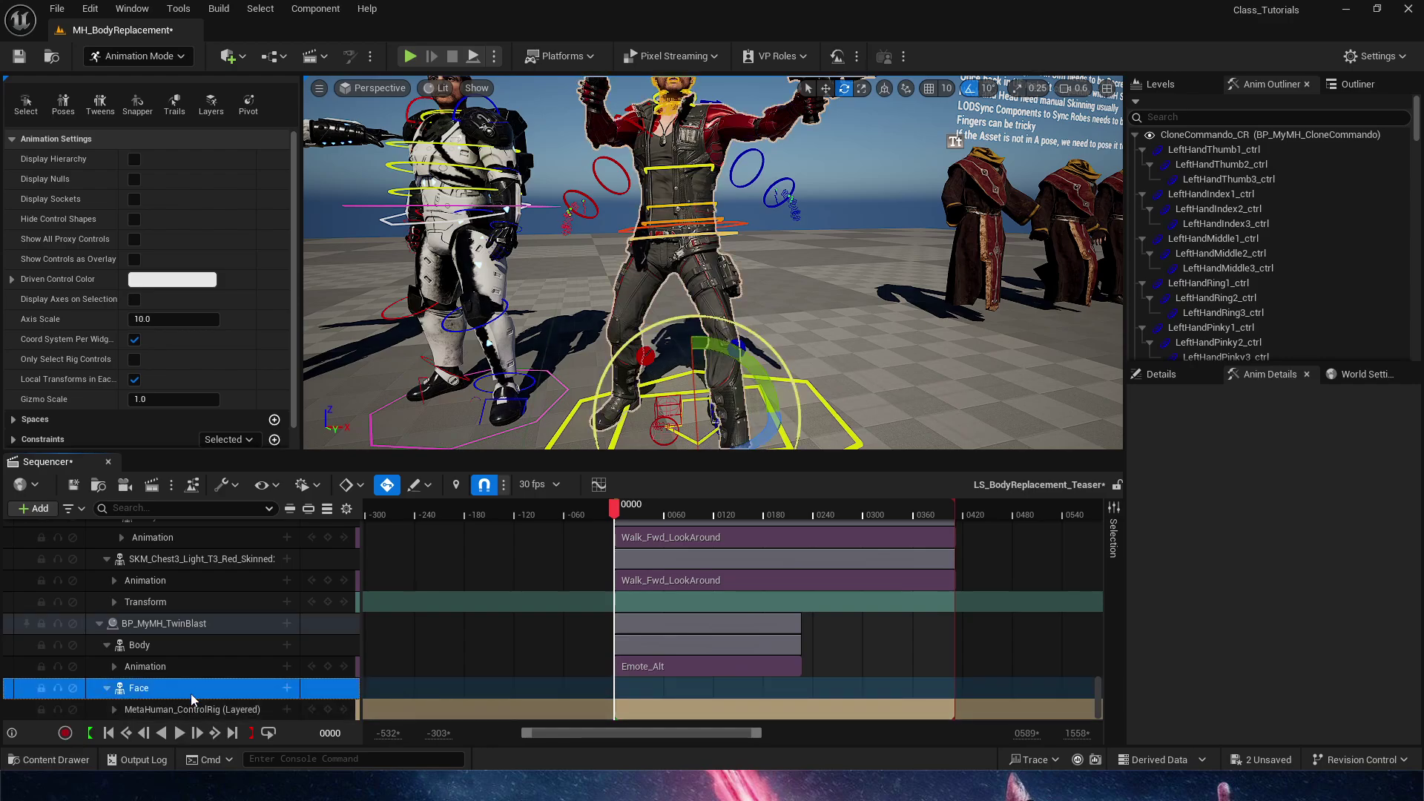
{"action": "left_click", "coordinate": [165, 649]}
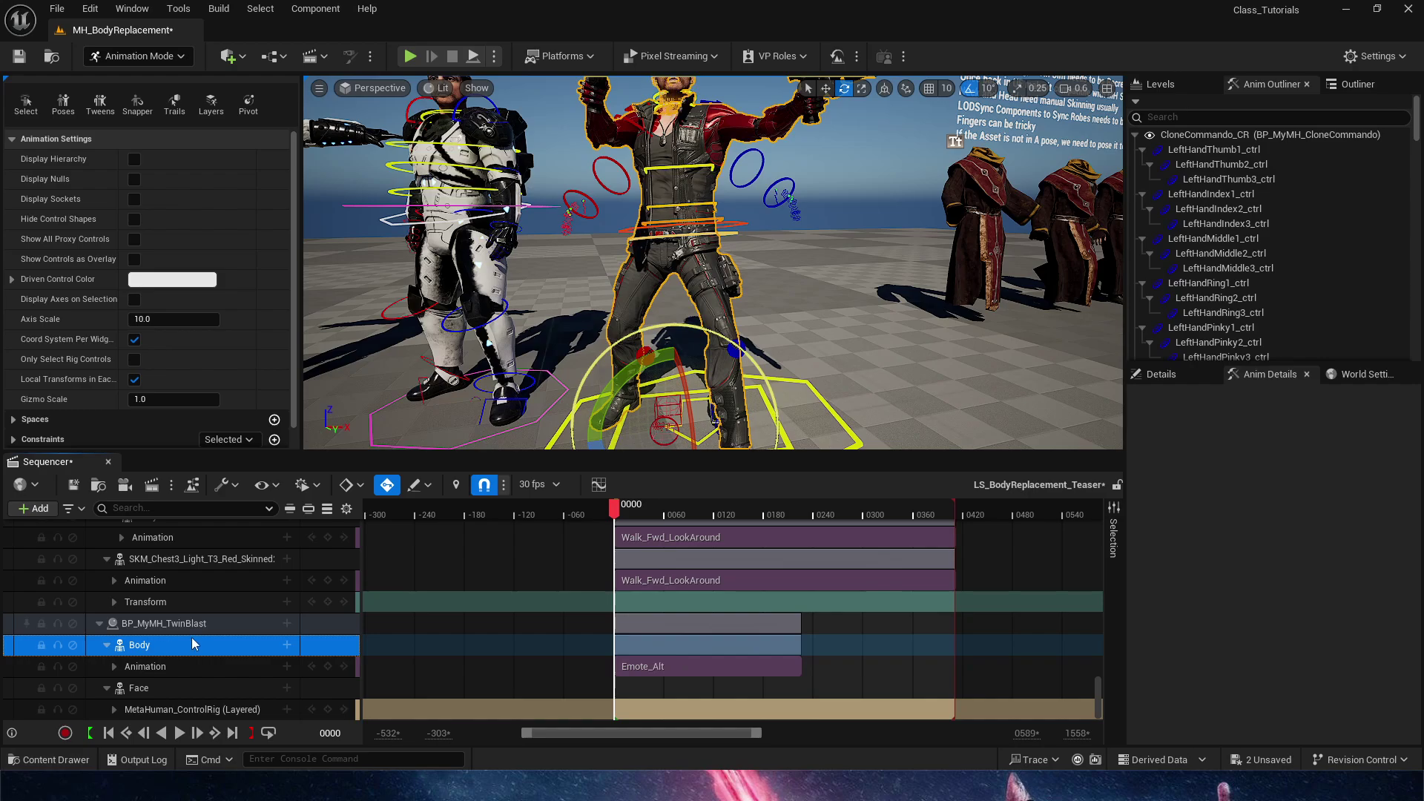
{"action": "key", "text": "f"}
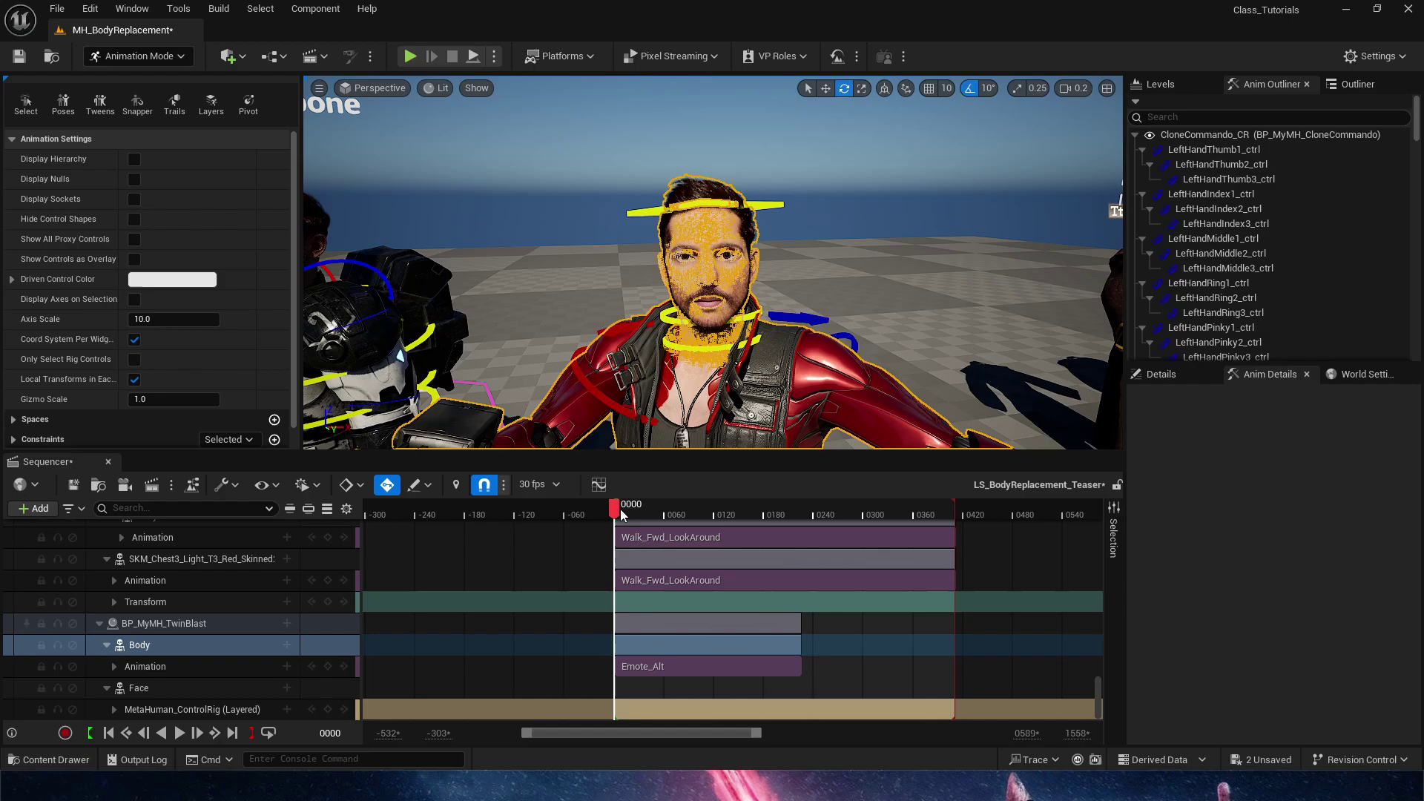
Select TwinBlast's head_ctrl at frame 31 and rotate it to about 10.0°, 1.6°, -13.3°
{"action": "left_click_drag", "start_coordinate": [622, 514], "coordinate": [644, 517]}
{"action": "left_click", "coordinate": [831, 218]}
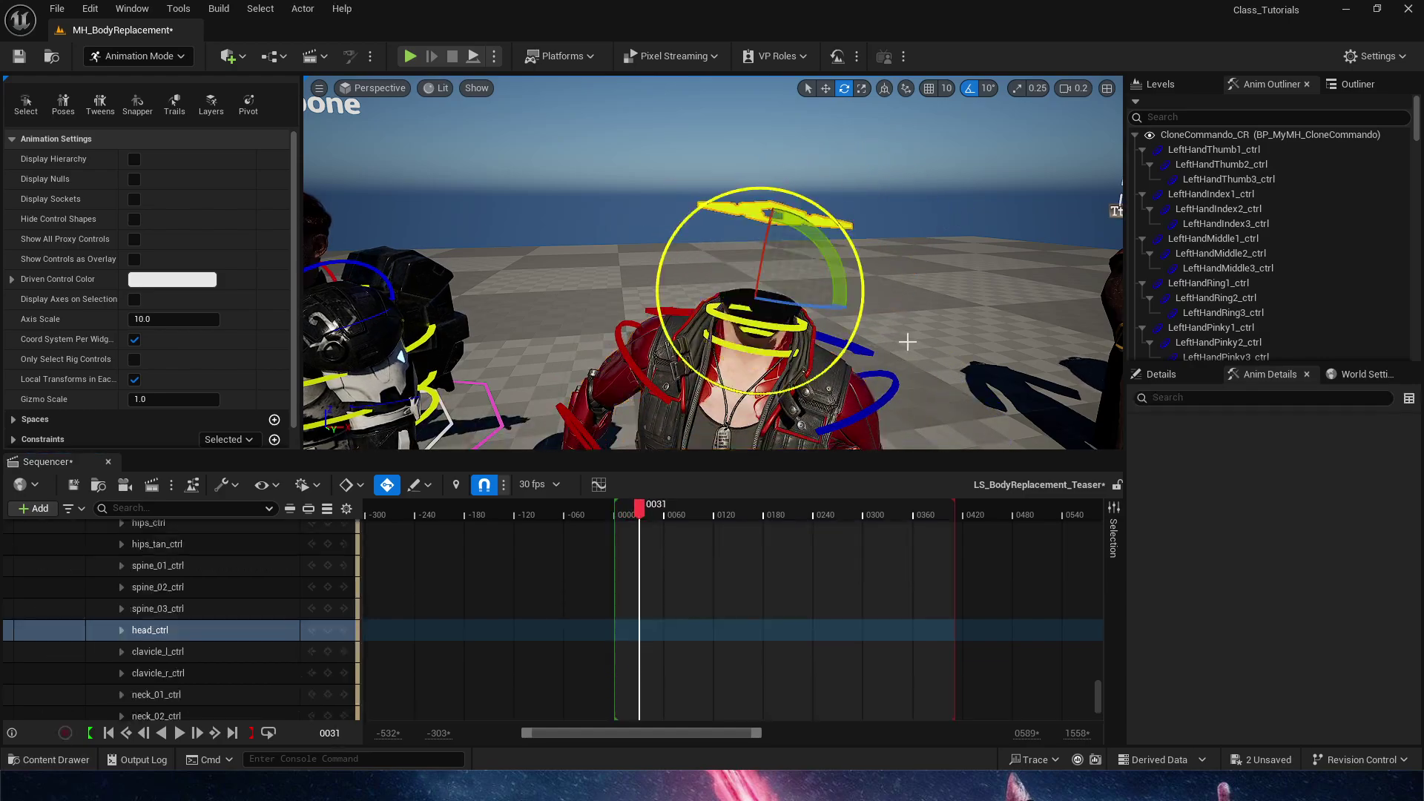
{"action": "left_click_drag", "start_coordinate": [806, 276], "coordinate": [817, 292]}
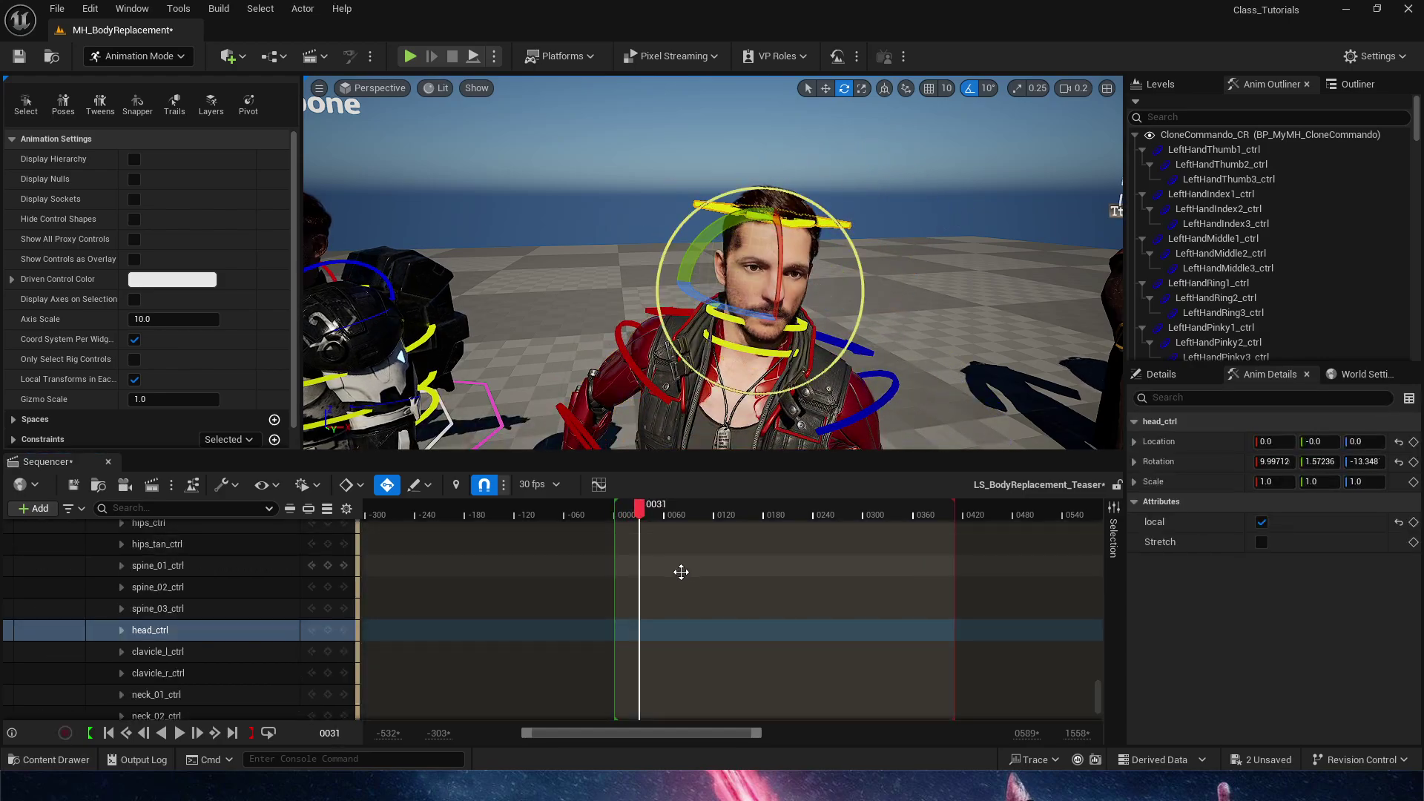
Rotate head_ctrl to about 8.9°, 3.0°, -5.0° at frame 0 and key that pose
{"action": "left_click_drag", "start_coordinate": [644, 512], "coordinate": [614, 512]}
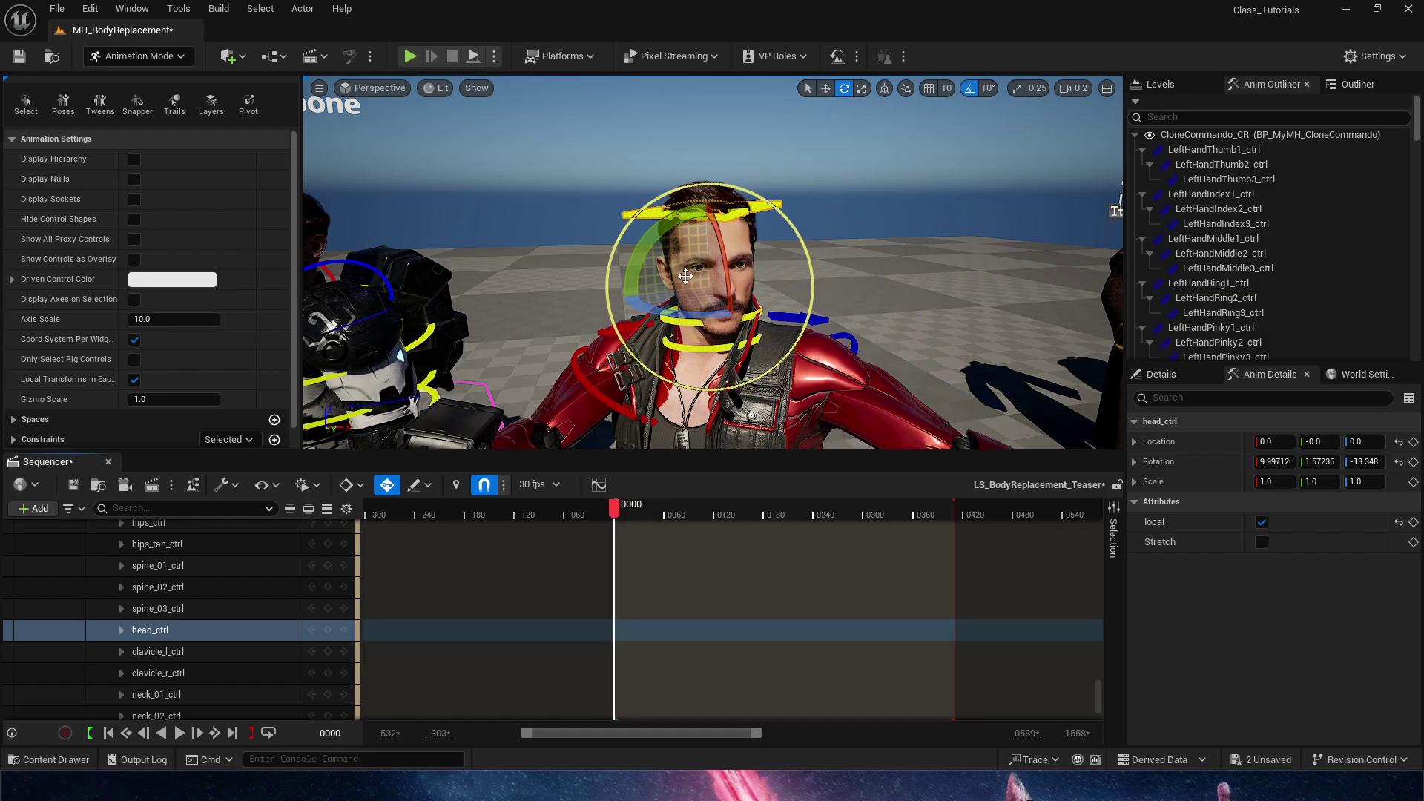
{"action": "left_click_drag", "start_coordinate": [685, 276], "coordinate": [674, 276]}
{"action": "key", "text": "s"}
Key head_ctrl at frame 29 with a rotation of about 14.9°, 2.0°, -15.3°
{"action": "left_click_drag", "start_coordinate": [615, 508], "coordinate": [642, 508]}
{"action": "left_click", "coordinate": [640, 509]}
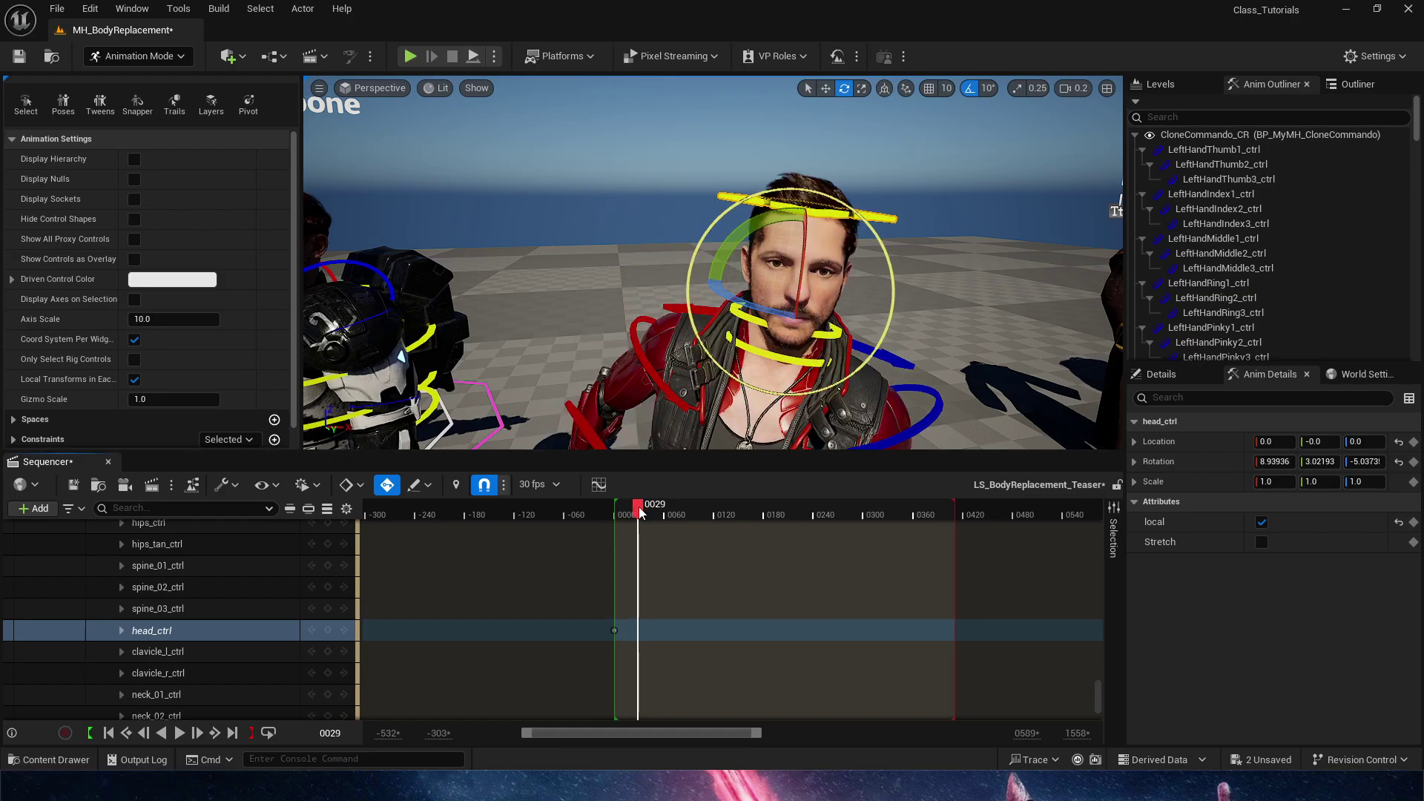
{"action": "left_click_drag", "start_coordinate": [791, 232], "coordinate": [746, 236]}
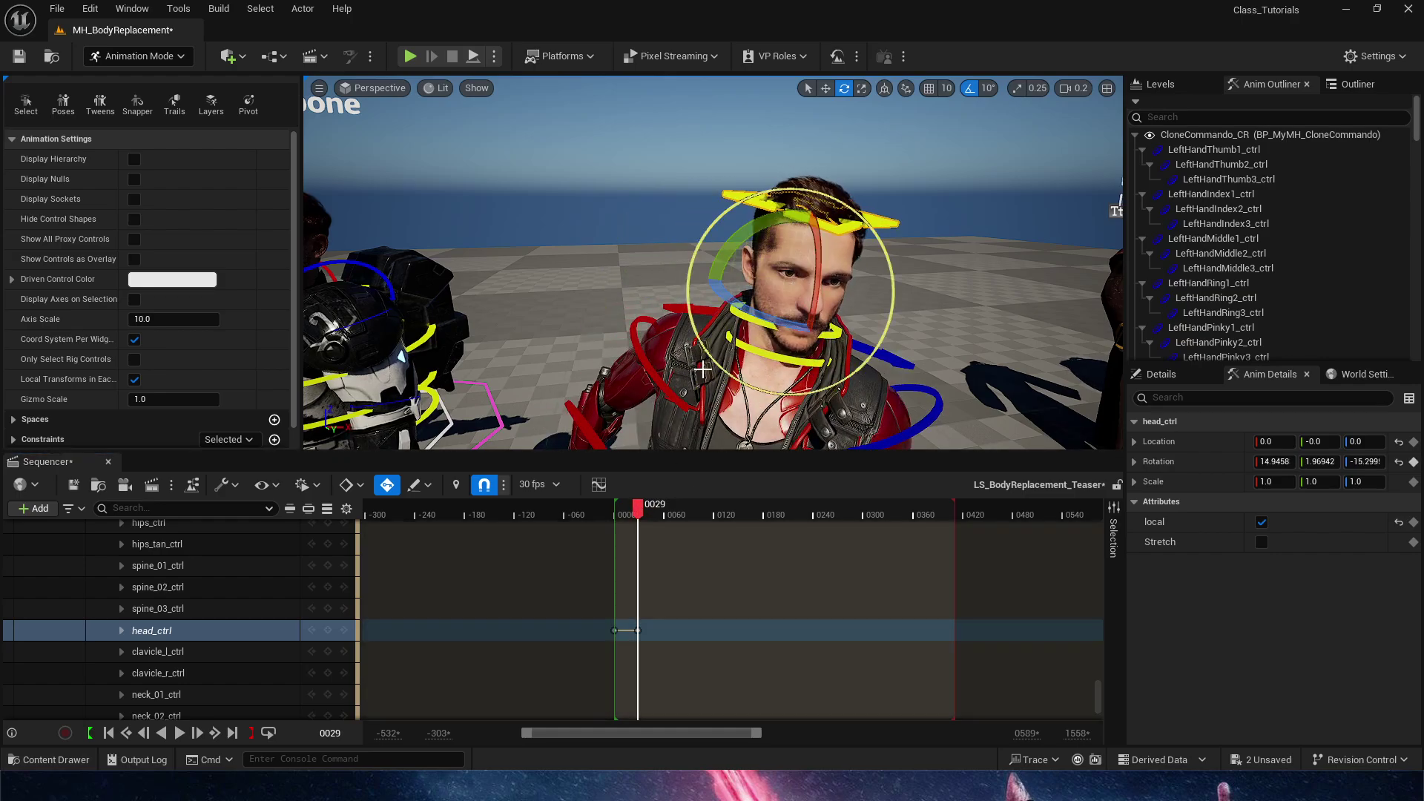
{"action": "key", "text": "s"}
Key head_ctrl at frame 69 with a rotation of about 25.6°, -2.4°, -9.0°
{"action": "left_click_drag", "start_coordinate": [643, 510], "coordinate": [672, 516]}
{"action": "left_click_drag", "start_coordinate": [683, 247], "coordinate": [664, 239]}
{"action": "key", "text": "s"}
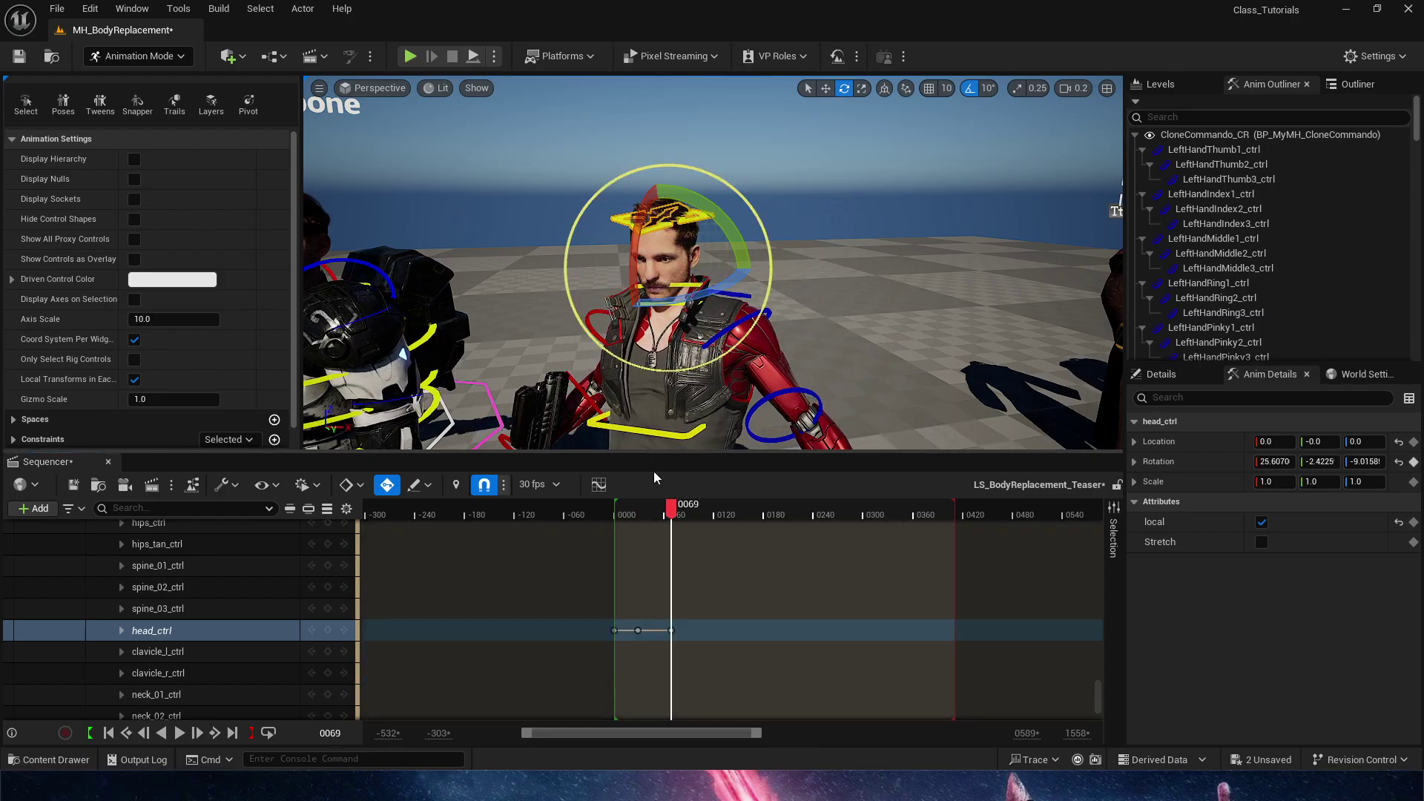
Key head_ctrl at frame 89 with a rotation of about 2.2°, 12.4°, -32.3°
{"action": "left_click", "coordinate": [690, 507]}
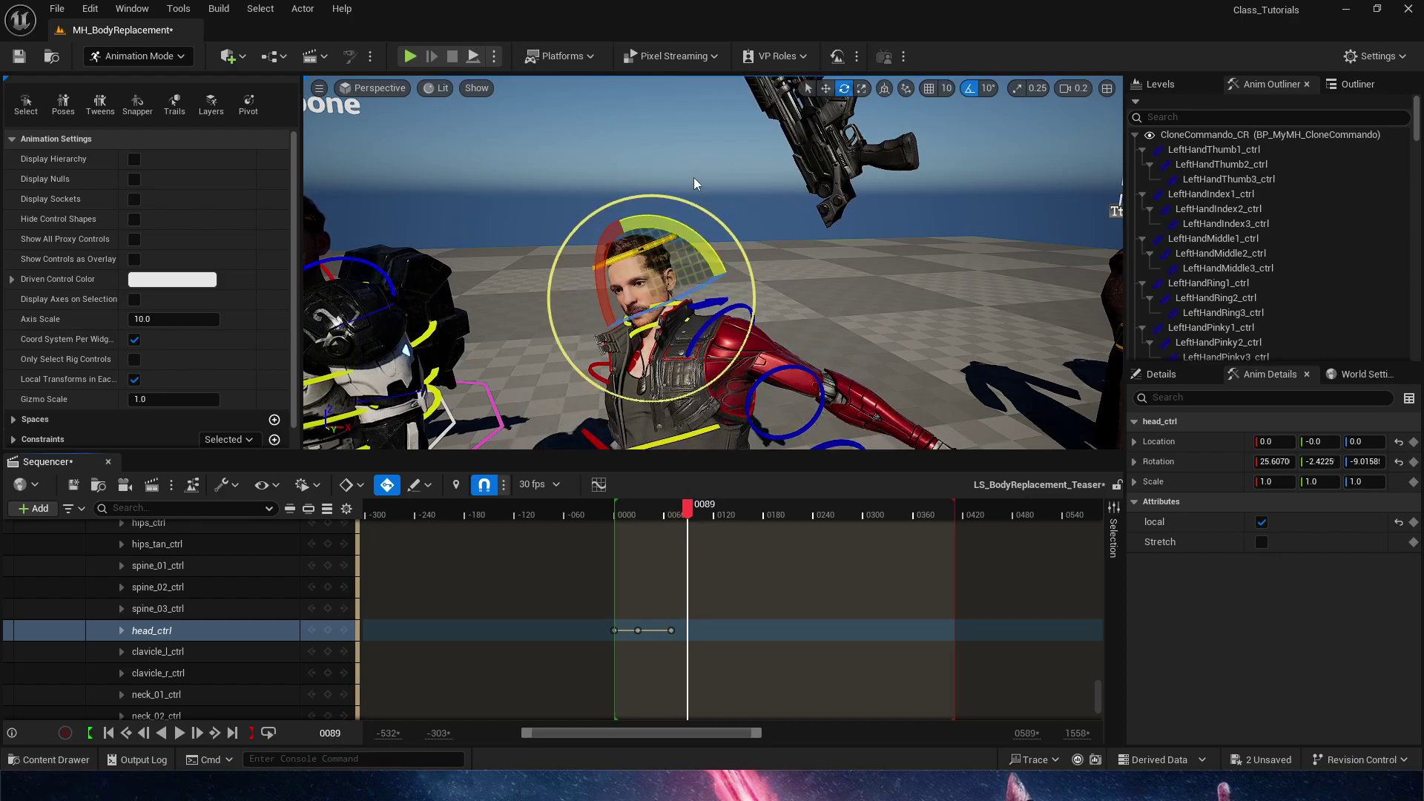
{"action": "left_click_drag", "start_coordinate": [653, 285], "coordinate": [680, 236]}
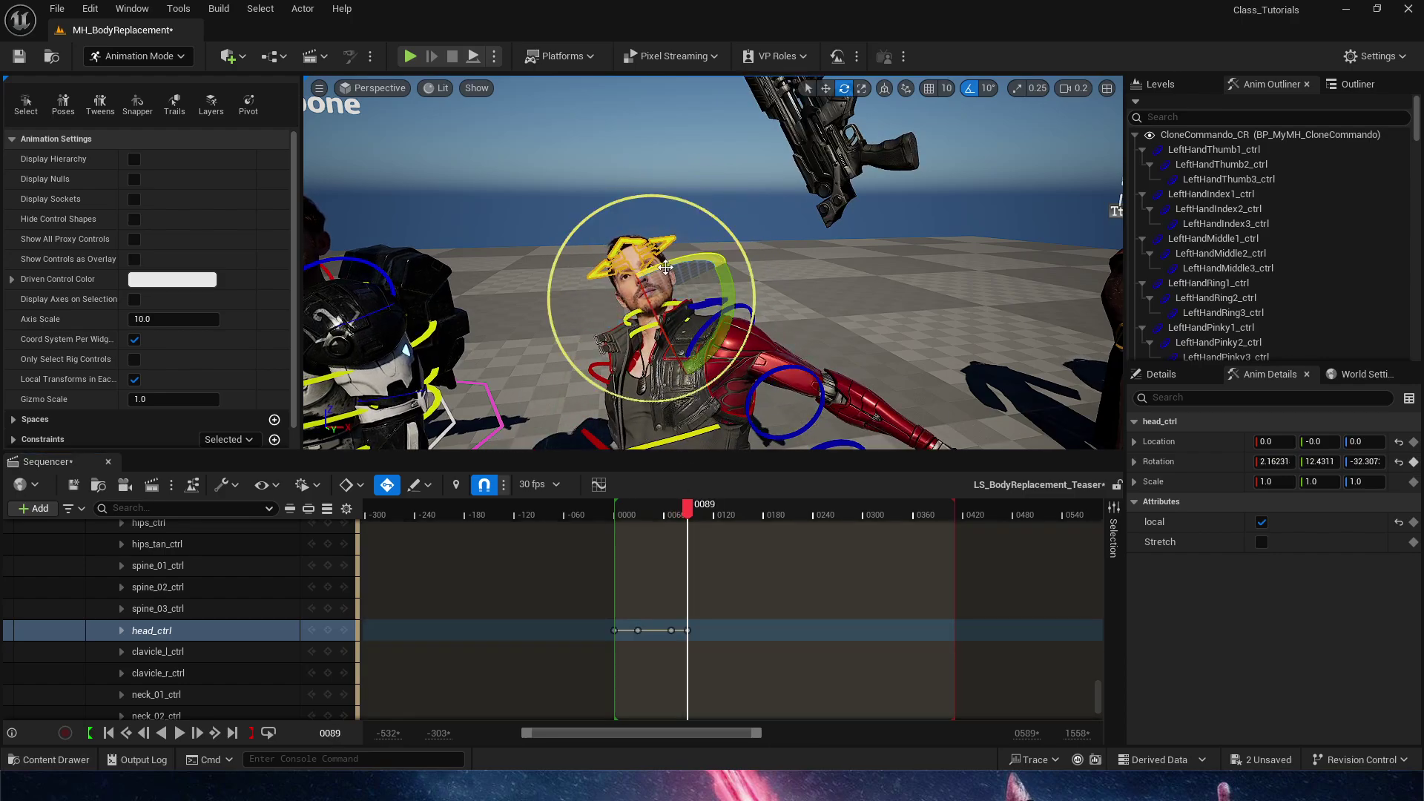
{"action": "left_click_drag", "start_coordinate": [691, 510], "coordinate": [704, 528]}
{"action": "key", "text": "s"}
Key head_ctrl at frame 124 with a rotation of about 13.5°, -16.7°, 19.9°, and play the layered animation from the start
{"action": "right_click_drag", "start_coordinate": [820, 444], "coordinate": [821, 444]}
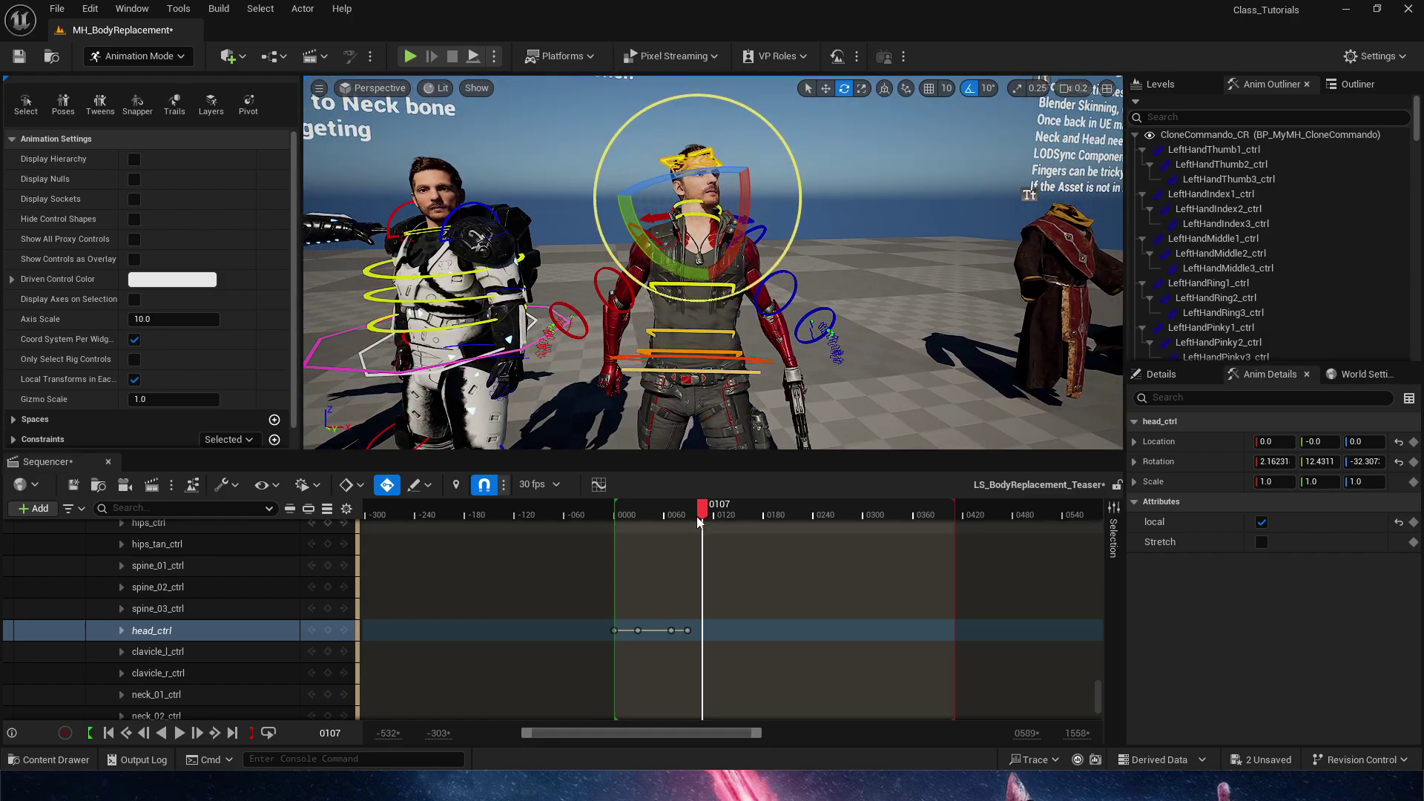
{"action": "left_click_drag", "start_coordinate": [699, 523], "coordinate": [718, 523]}
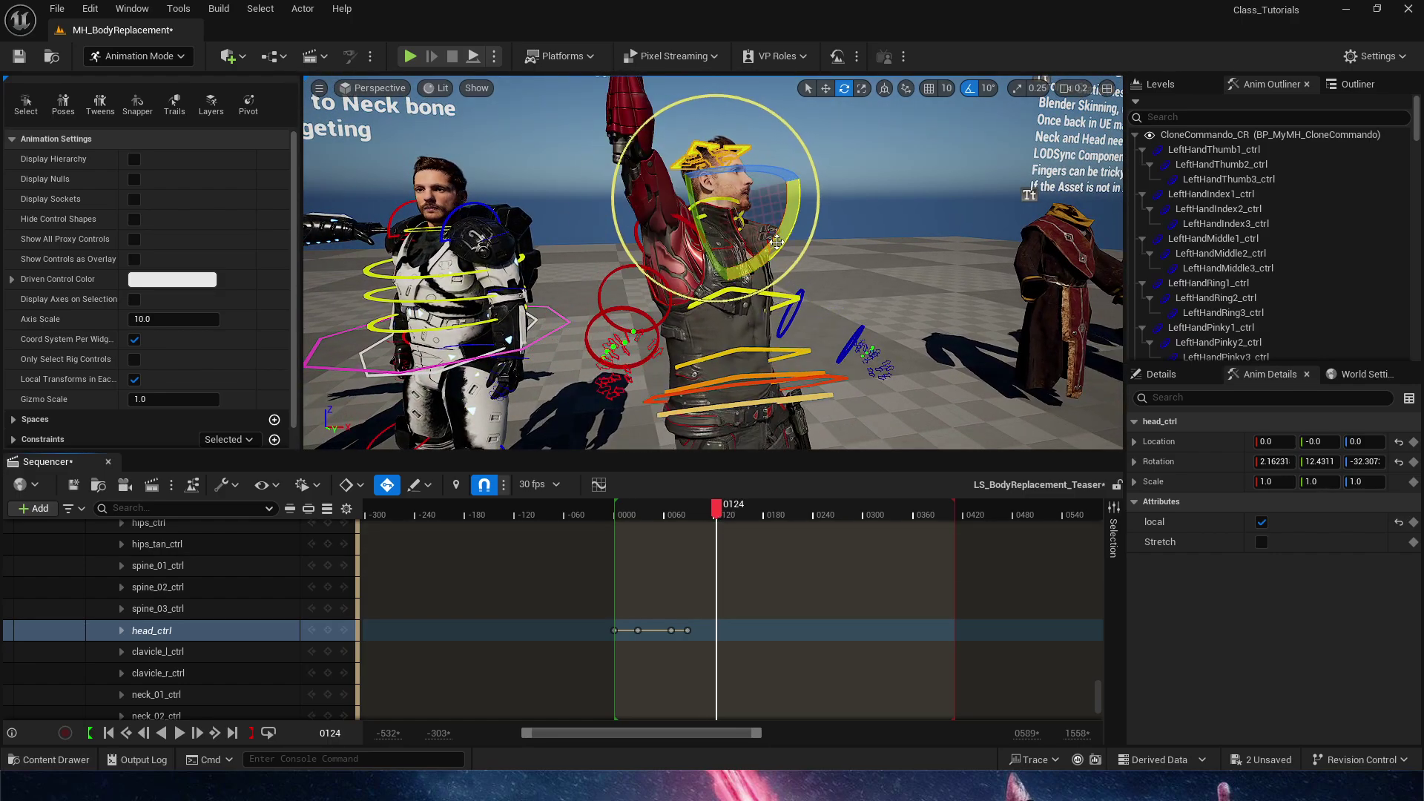
{"action": "left_click_drag", "start_coordinate": [777, 242], "coordinate": [740, 218]}
{"action": "key", "text": "ctrl+y"}
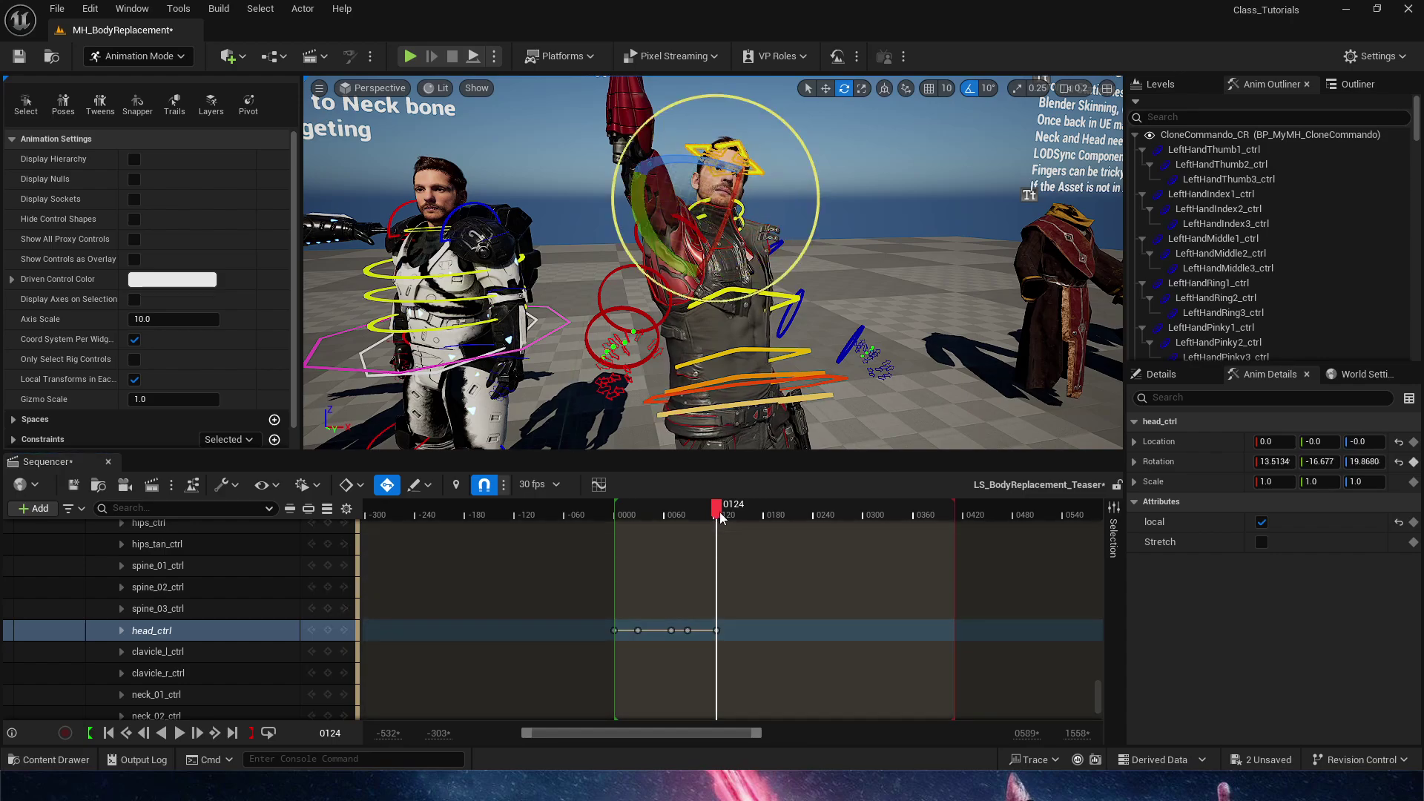
{"action": "left_click_drag", "start_coordinate": [718, 519], "coordinate": [619, 530]}
{"action": "key", "text": "space"}
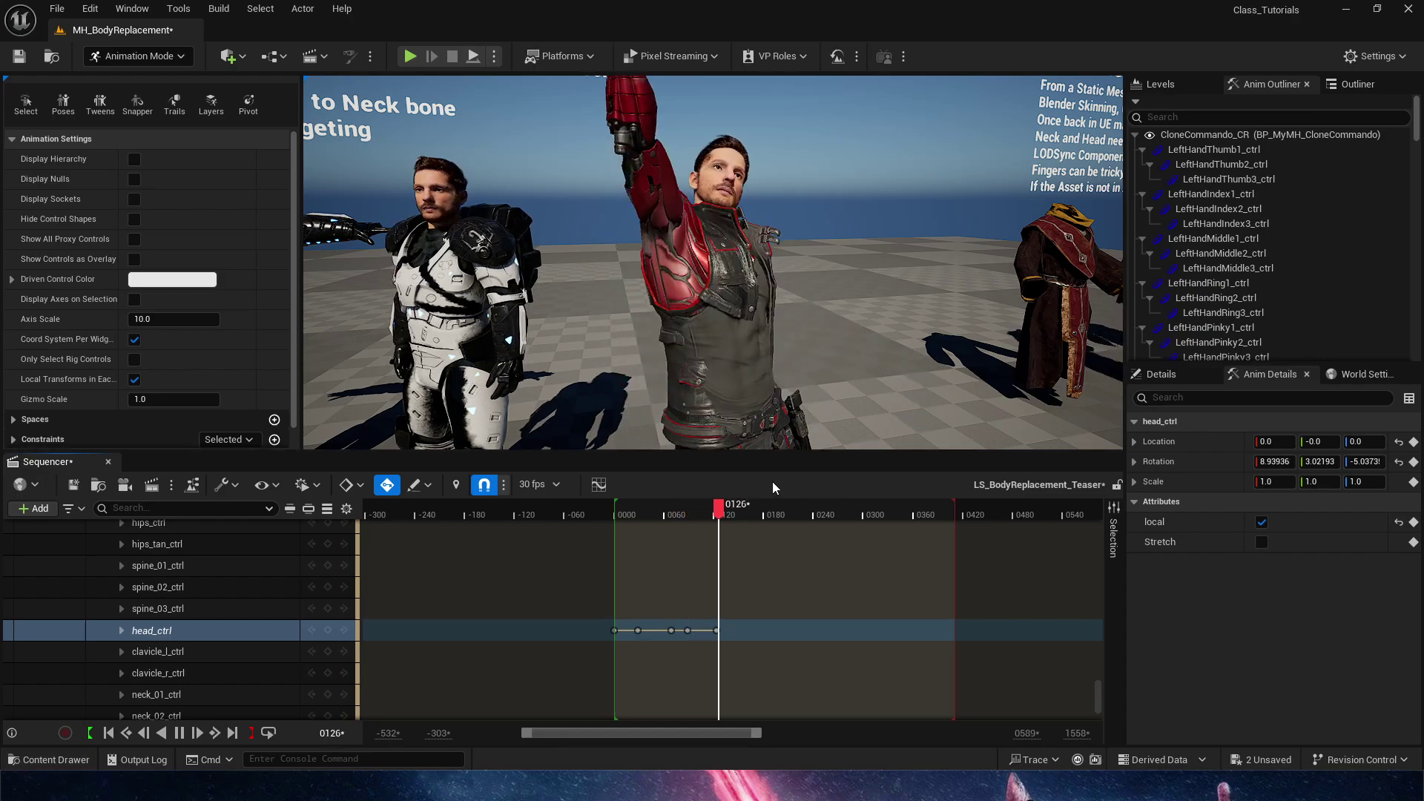
Stop playback and key head_ctrl at frame 158 with a rotation of about 15.3°, 0.3°, 33.5°
{"action": "key", "text": "space"}
{"action": "left_click_drag", "start_coordinate": [740, 517], "coordinate": [747, 518]}
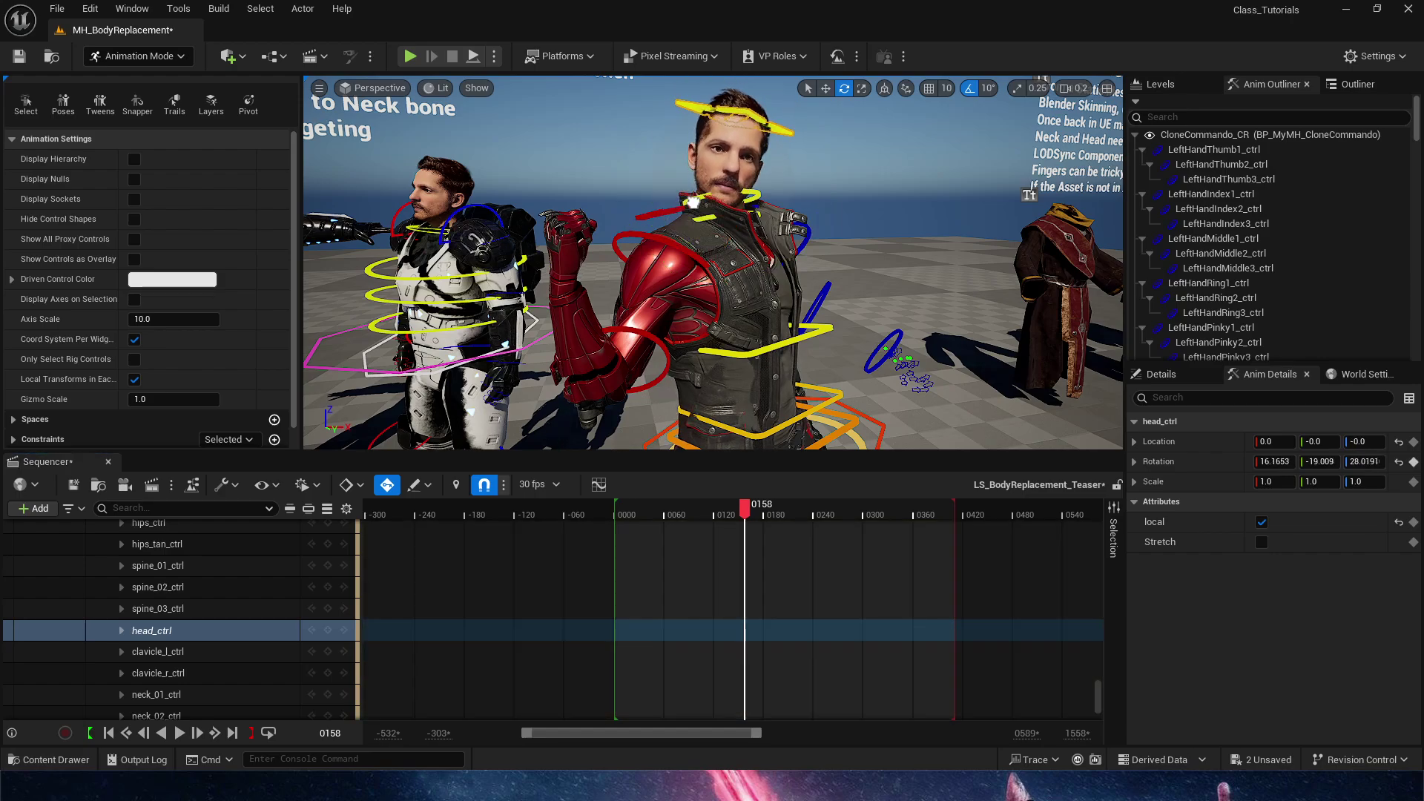
{"action": "left_click_drag", "start_coordinate": [730, 185], "coordinate": [661, 194]}
{"action": "left_click_drag", "start_coordinate": [660, 129], "coordinate": [807, 170]}
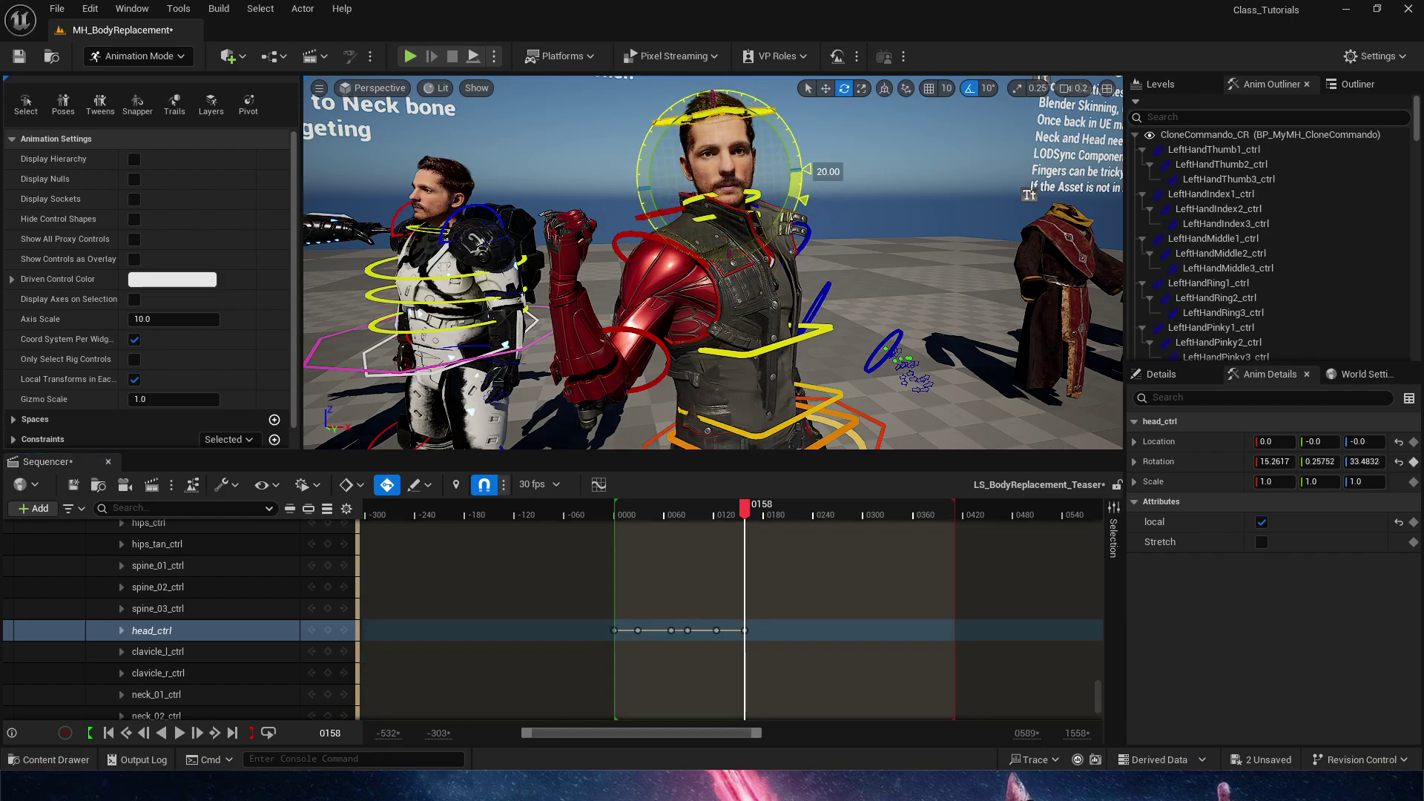
Key head_ctrl at frame 193 with a rotation of about 14.3°, 5.4°, 14.1°, and play the layered animation from the start
{"action": "left_click_drag", "start_coordinate": [746, 517], "coordinate": [777, 517]}
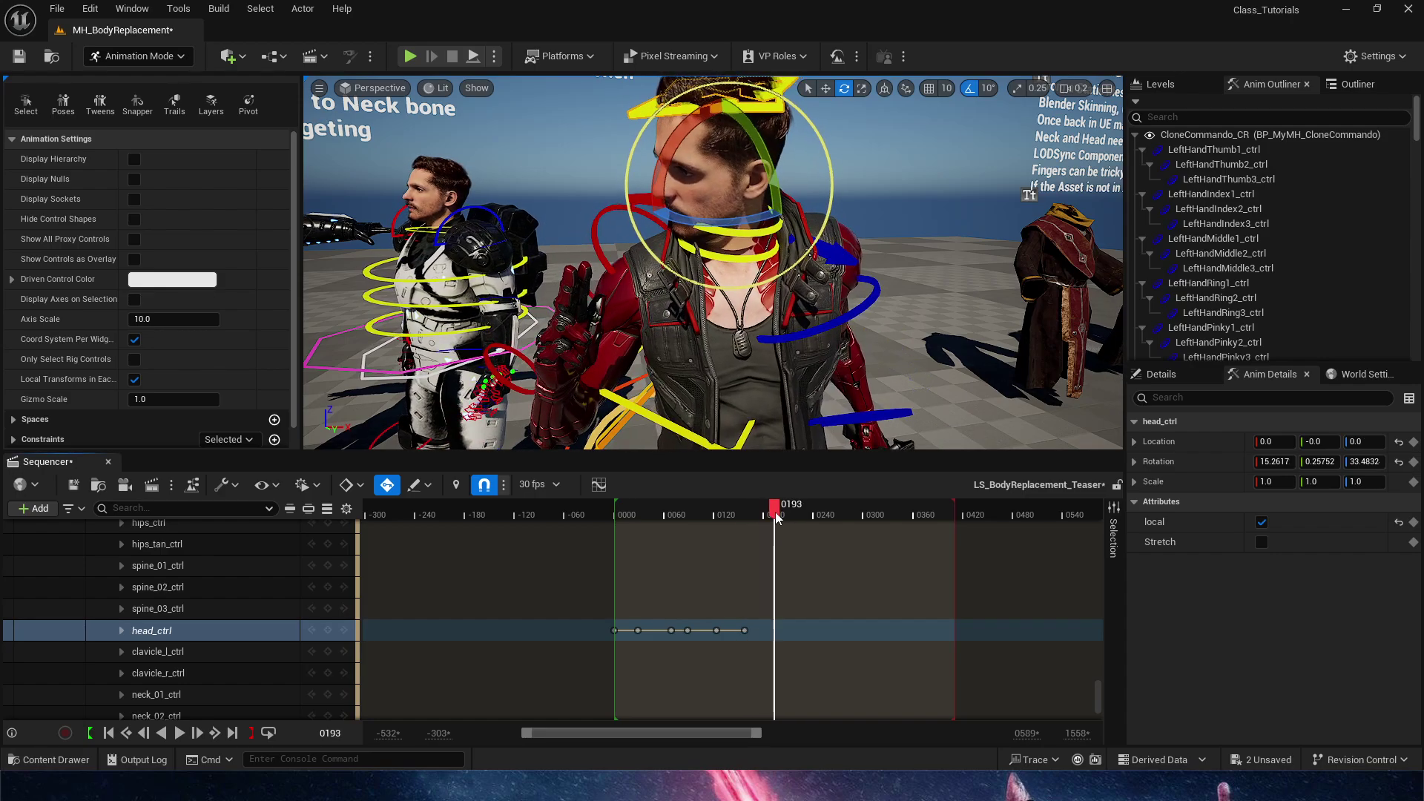
{"action": "left_click_drag", "start_coordinate": [676, 231], "coordinate": [713, 212], "text": "alt"}
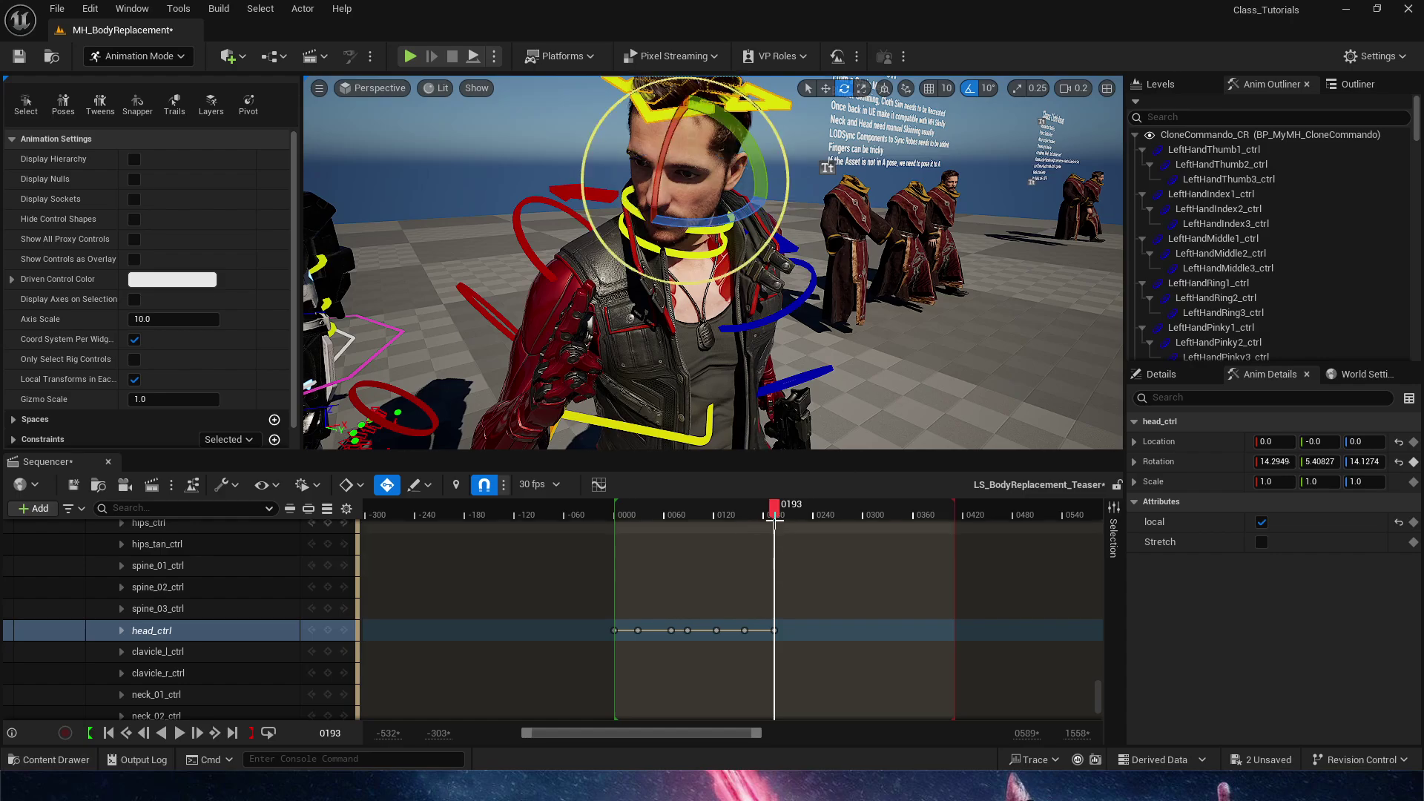
{"action": "left_click_drag", "start_coordinate": [774, 519], "coordinate": [564, 529]}
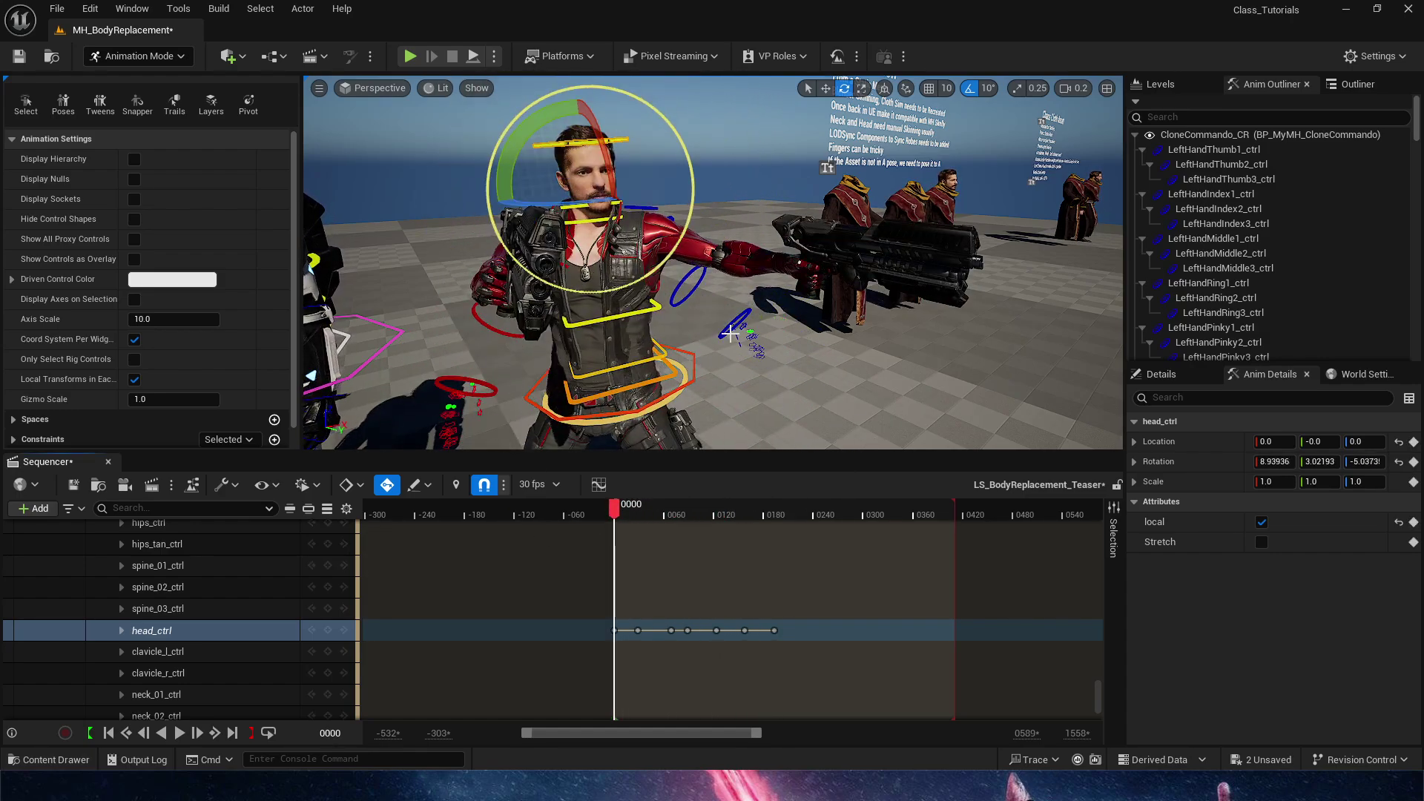
{"action": "key", "text": "space"}
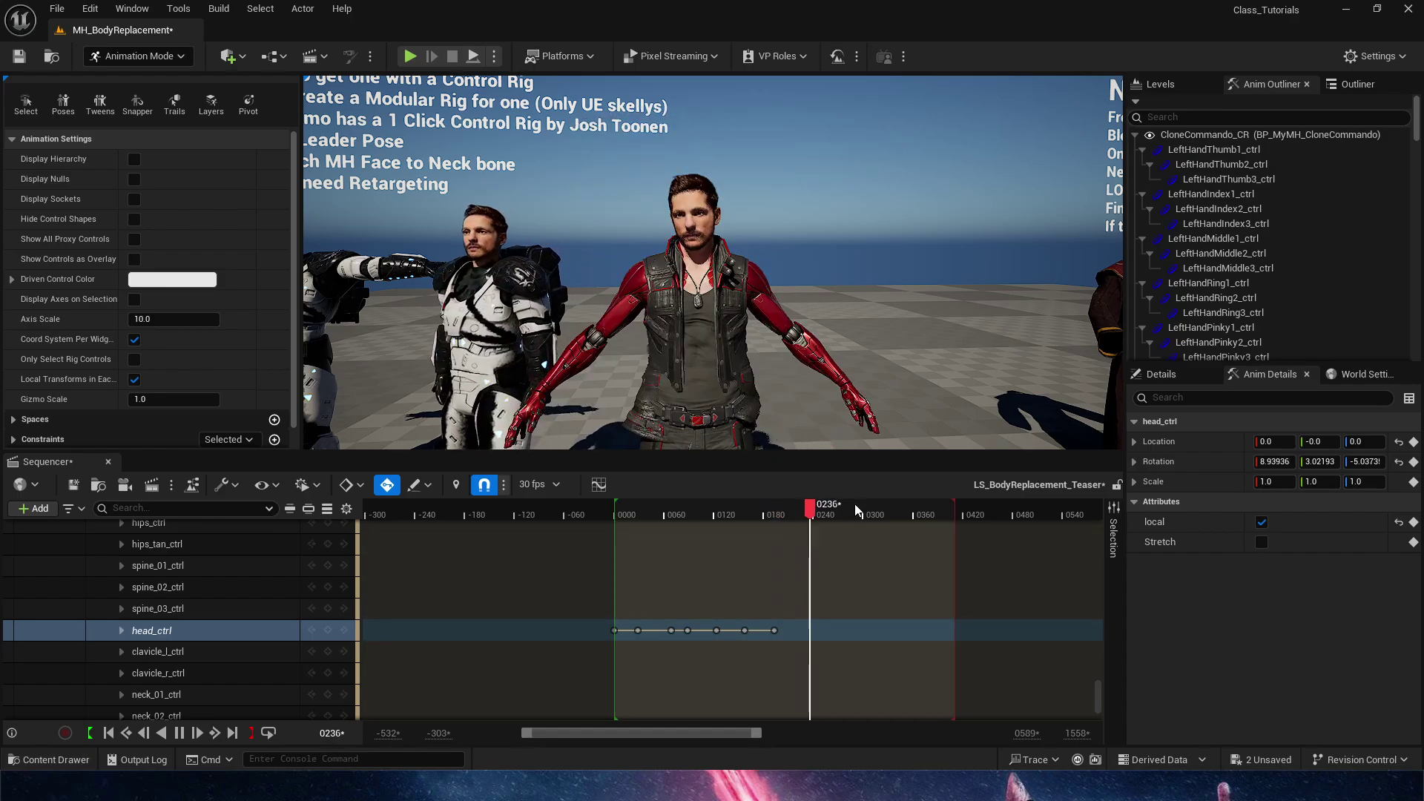
Return the playhead to frame 0 and save the level sequence
{"action": "left_click_drag", "start_coordinate": [833, 510], "coordinate": [541, 546]}
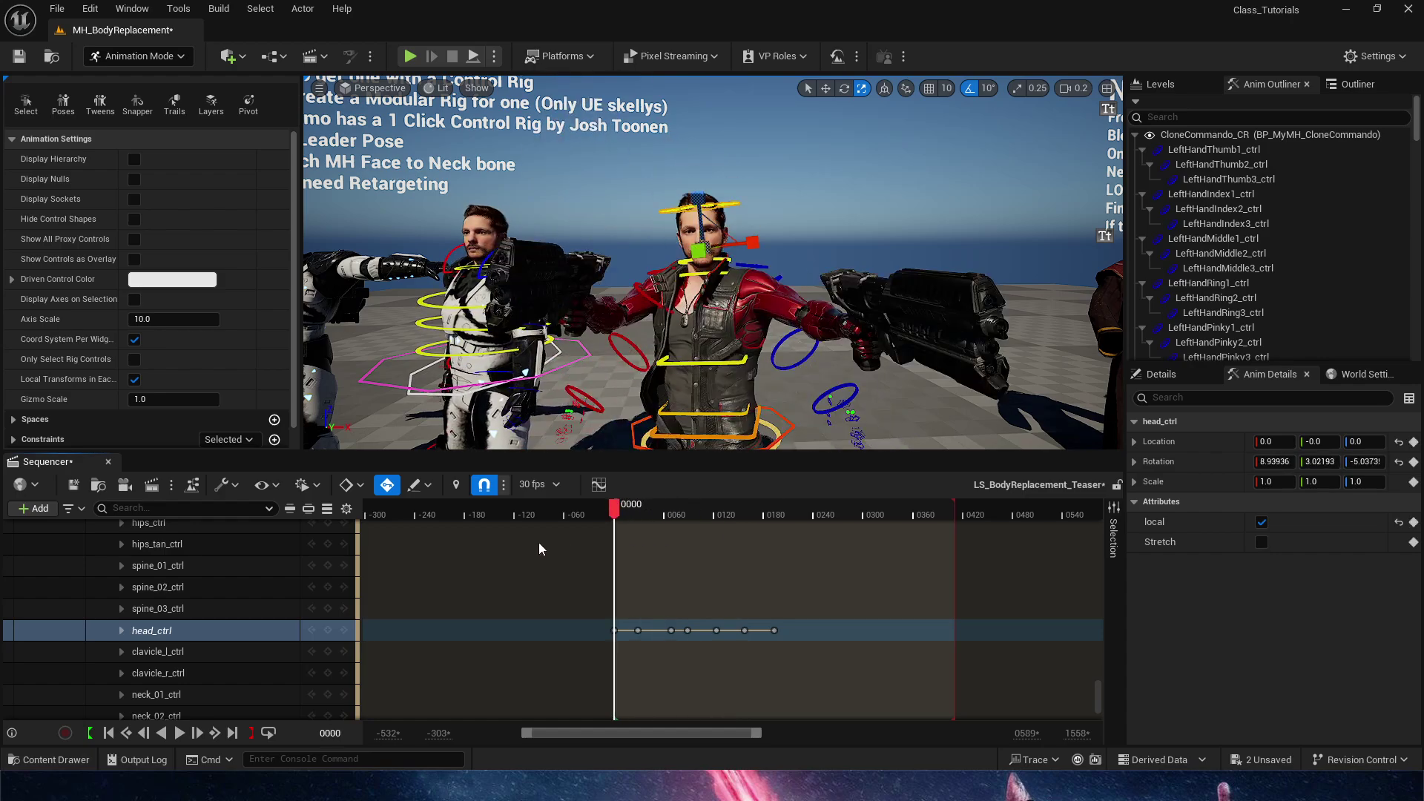
{"action": "key", "text": "ctrl+s"}
Examine the Alternate Skeleton characters and their notes, and deselect head_ctrl
{"action": "right_click_drag", "start_coordinate": [662, 328], "coordinate": [571, 289]}
{"action": "scroll", "coordinate": [662, 328], "scroll_direction": "up", "scroll_amount": 2}
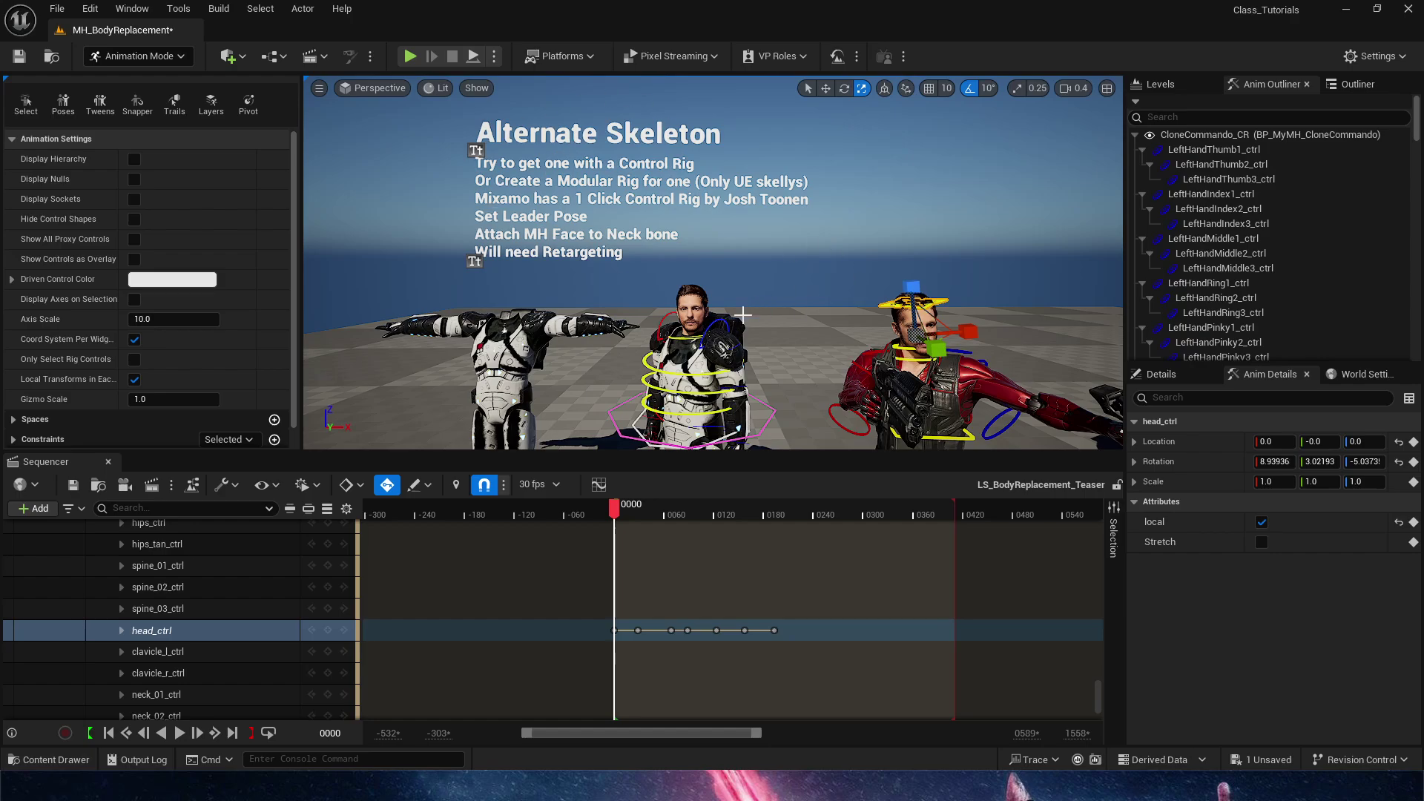
{"action": "scroll", "coordinate": [800, 336], "scroll_direction": "up", "scroll_amount": 5}
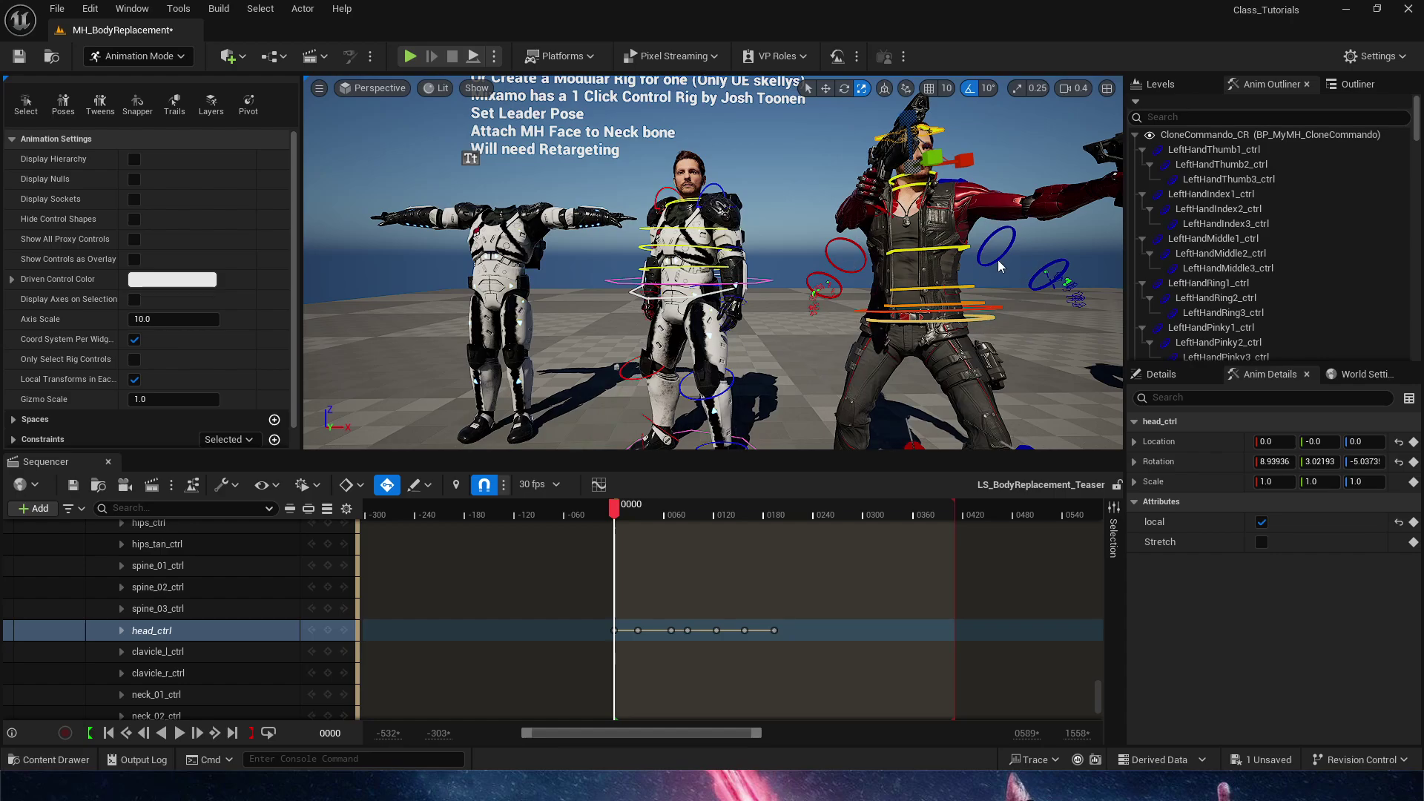
{"action": "right_click_drag", "start_coordinate": [965, 275], "coordinate": [898, 256]}
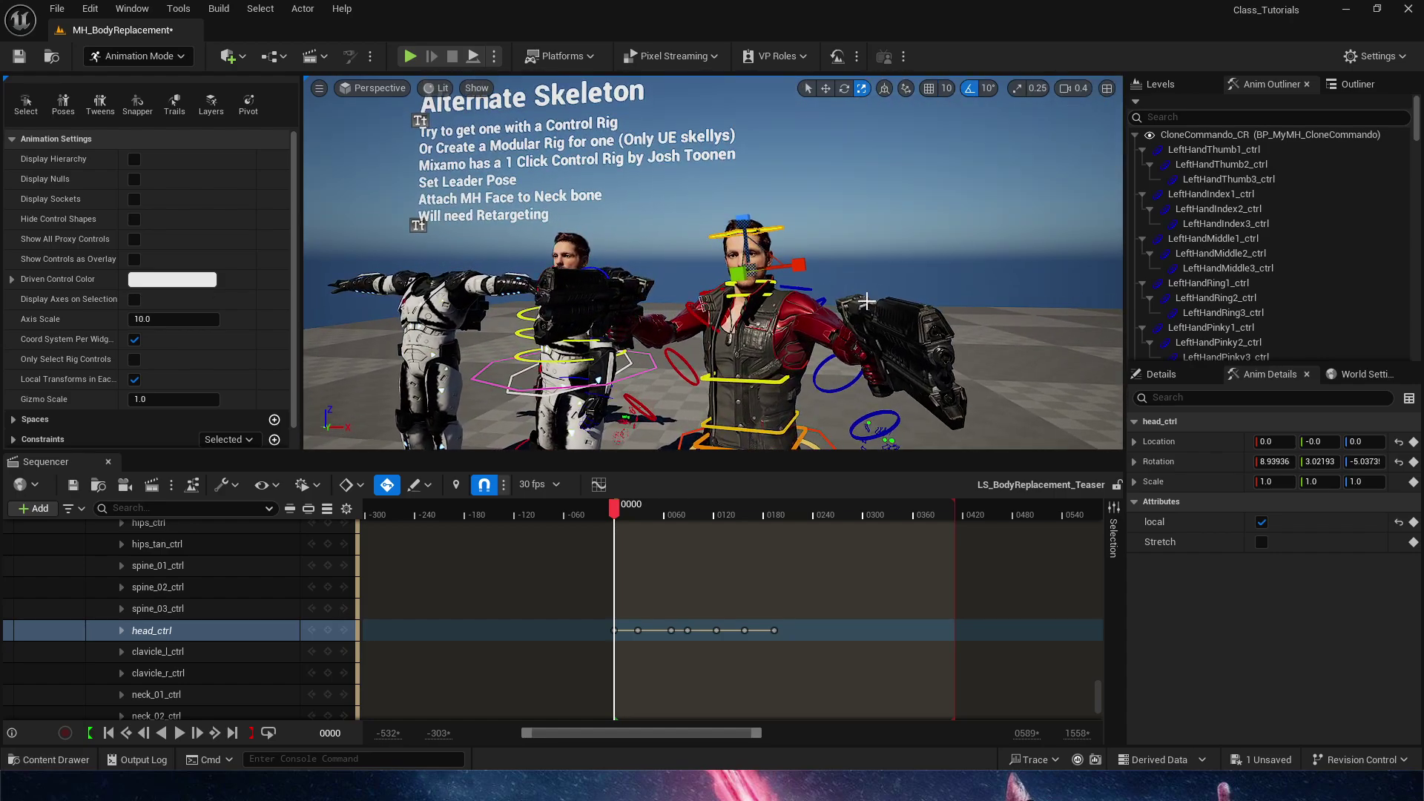
{"action": "left_click", "coordinate": [964, 274]}
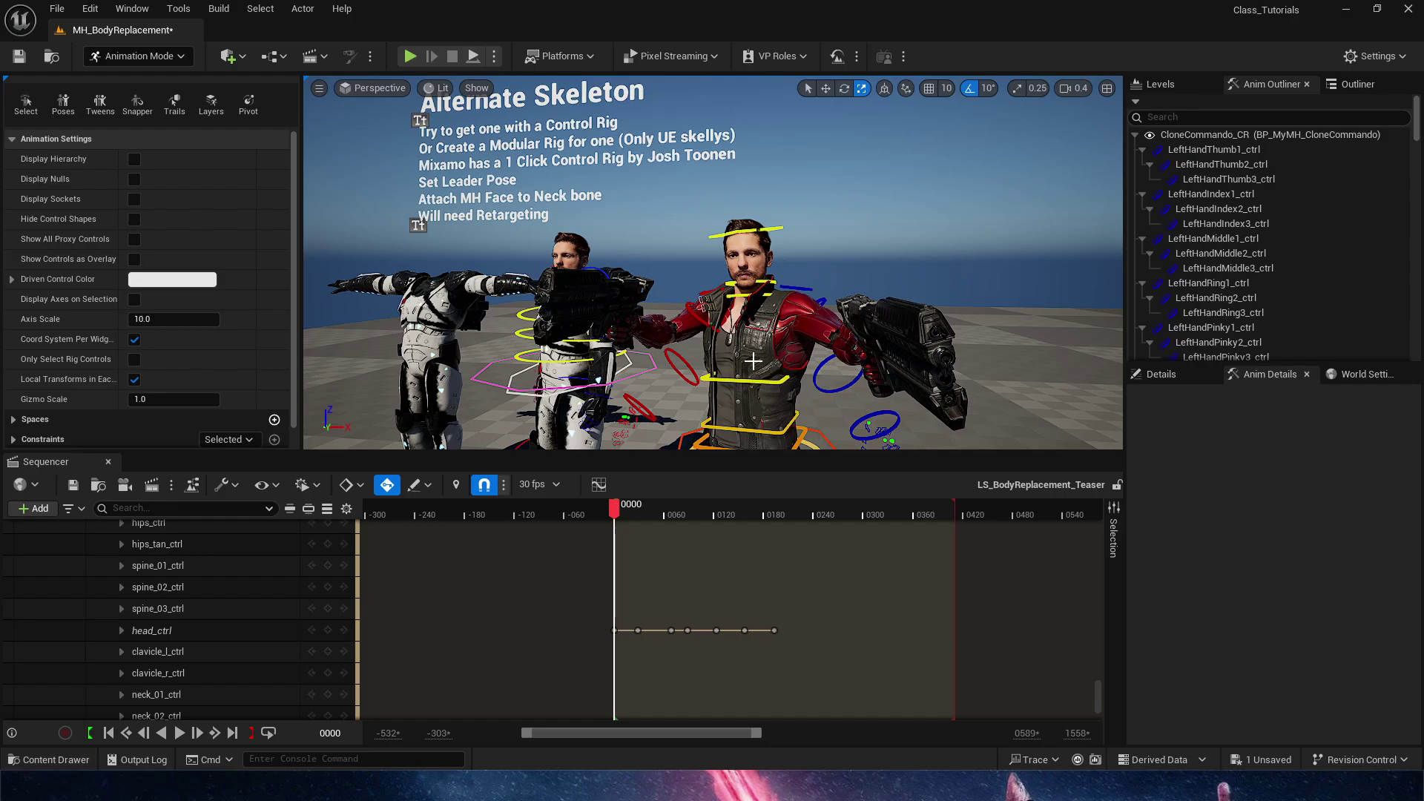
Examine the No Skeleton robed bodies and the notes on skinning, cloth simulation, LODSync and A pose
{"action": "right_click_drag", "start_coordinate": [754, 361], "coordinate": [698, 326]}
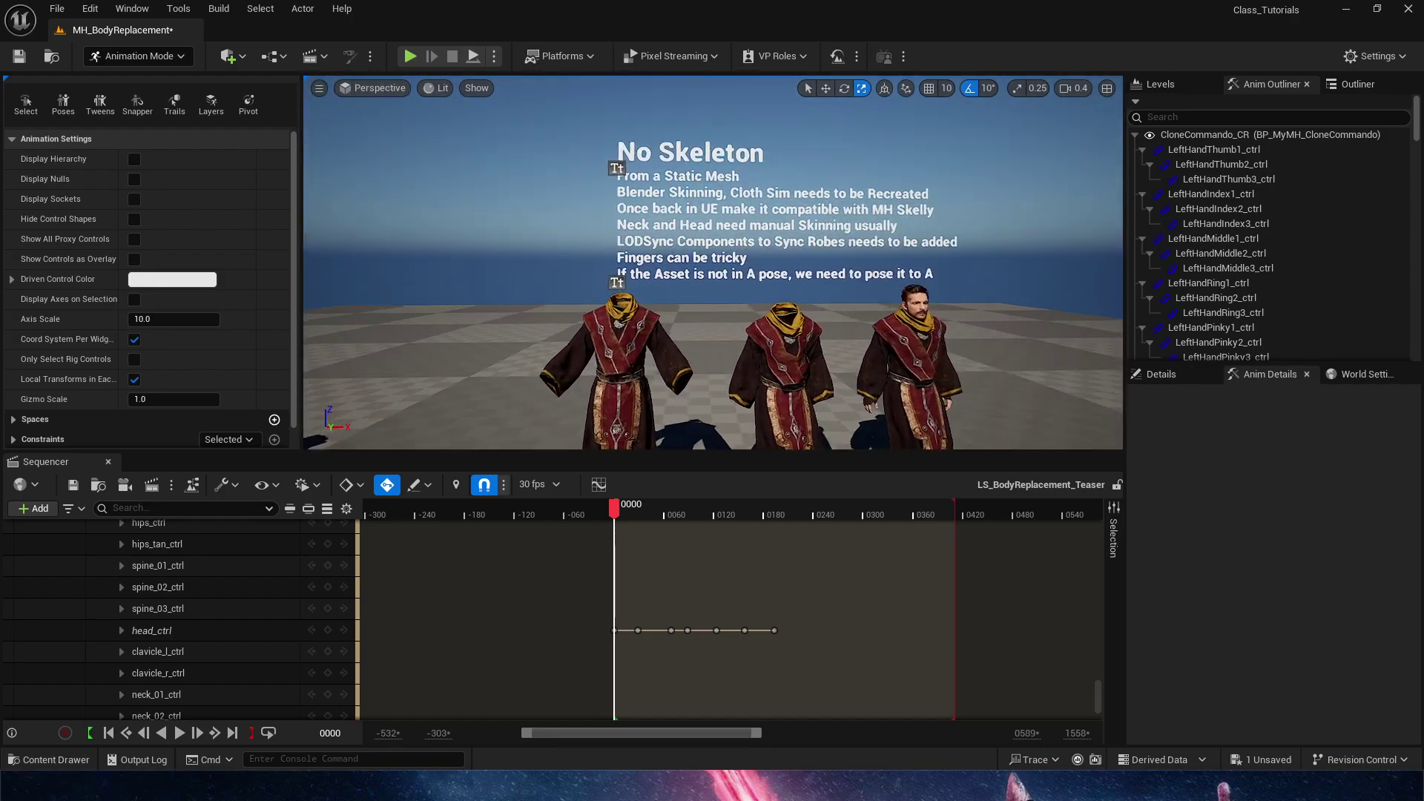
{"action": "right_click_drag", "start_coordinate": [431, 320], "coordinate": [431, 320]}
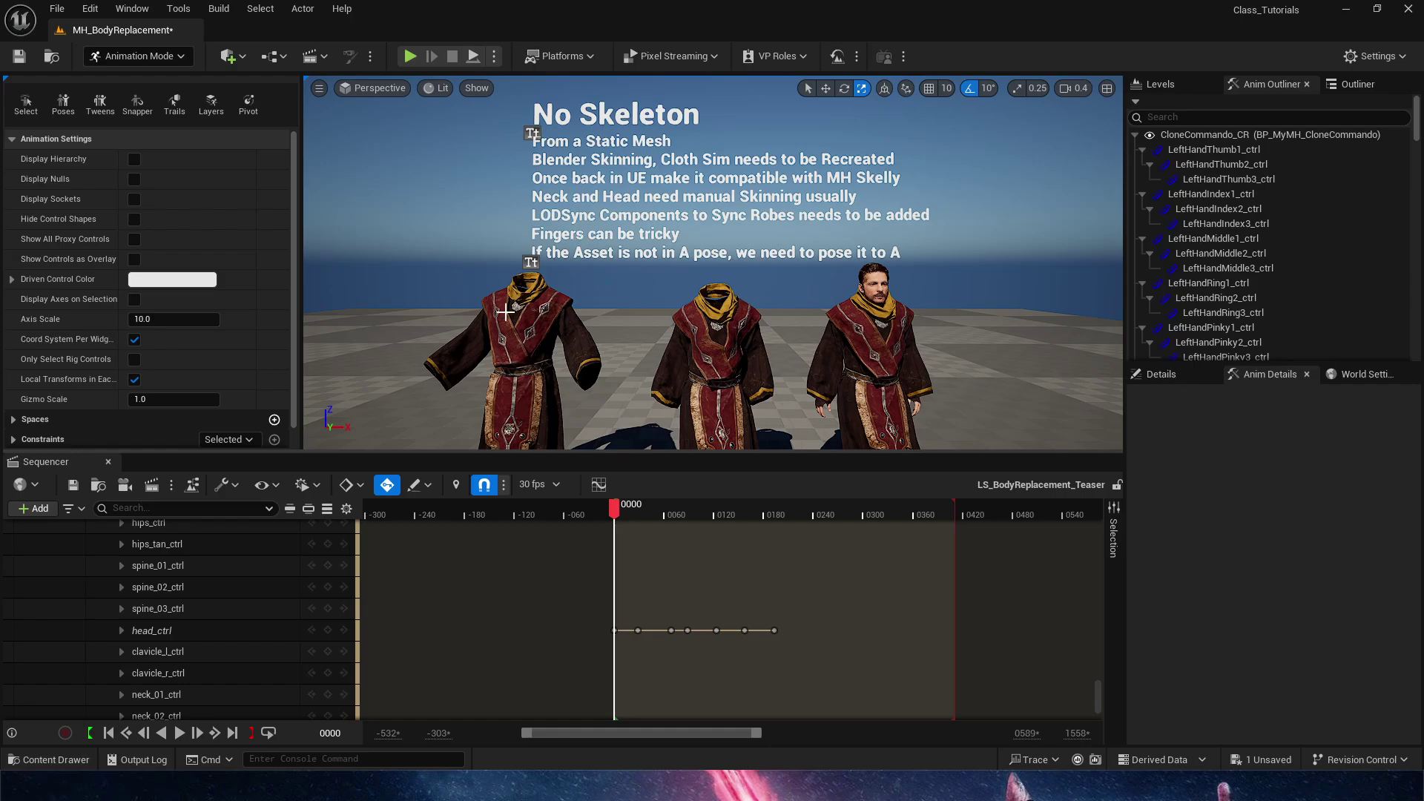
{"action": "right_click_drag", "start_coordinate": [578, 369], "coordinate": [578, 370]}
{"action": "right_click_drag", "start_coordinate": [664, 302], "coordinate": [663, 302]}
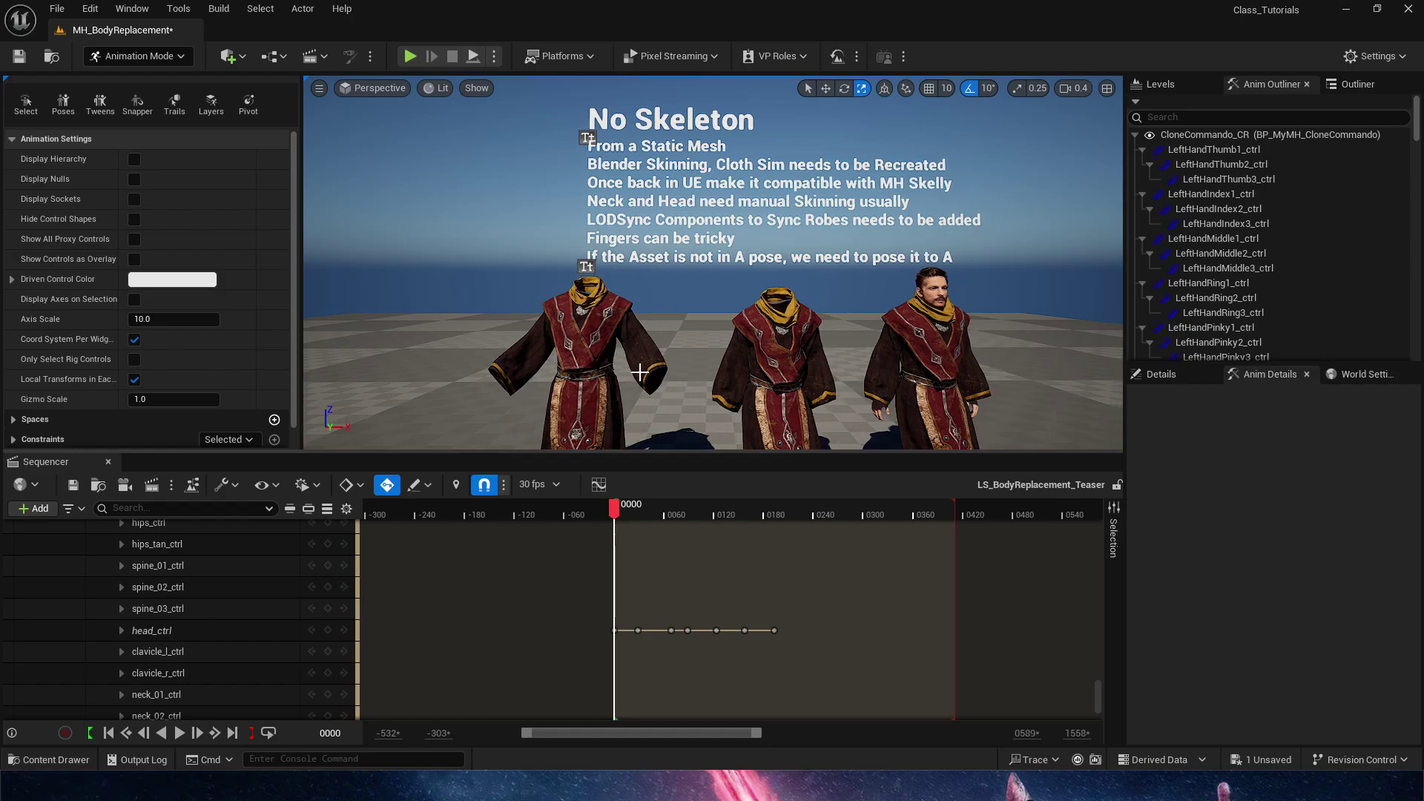
{"action": "right_click_drag", "start_coordinate": [581, 272], "coordinate": [580, 272]}
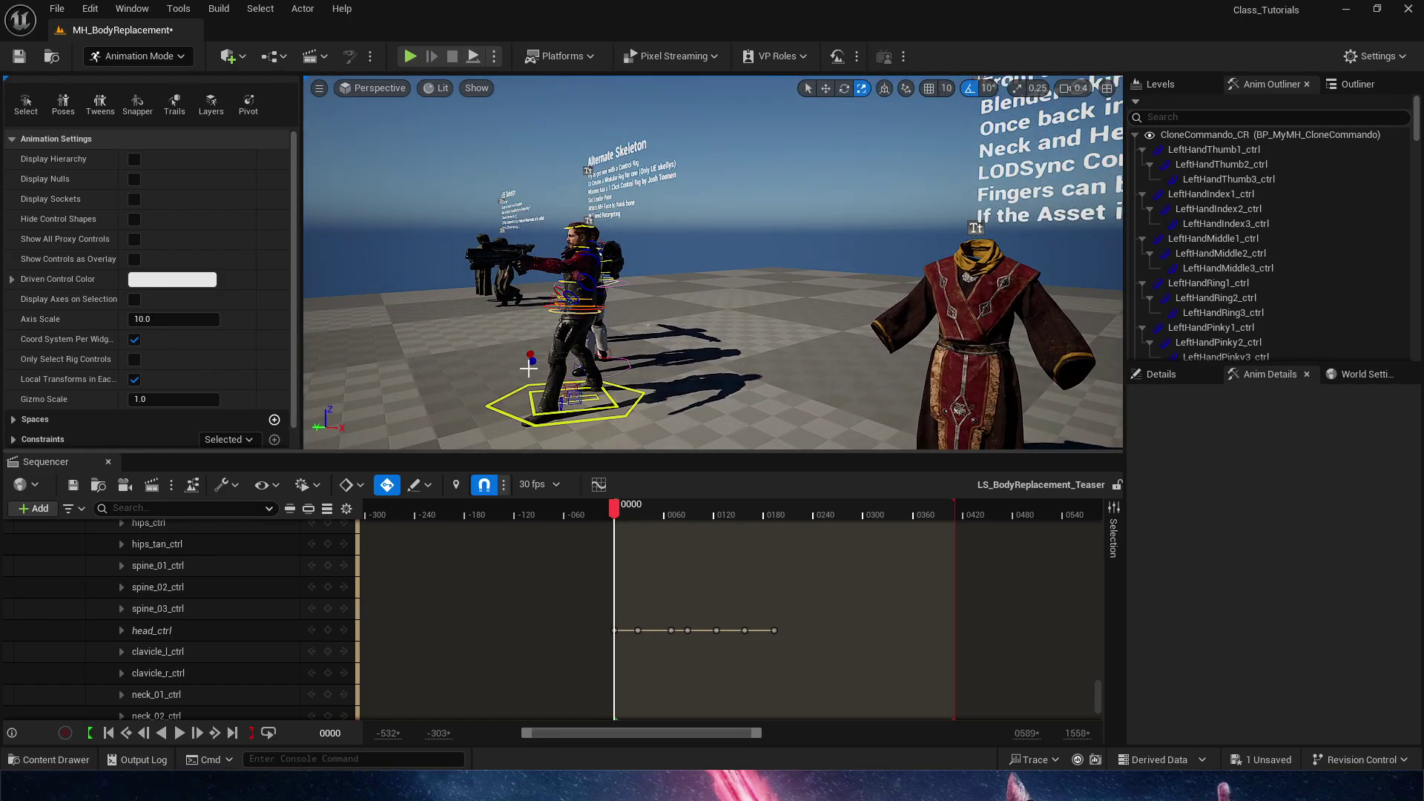
{"action": "right_click_drag", "start_coordinate": [648, 325], "coordinate": [647, 325]}
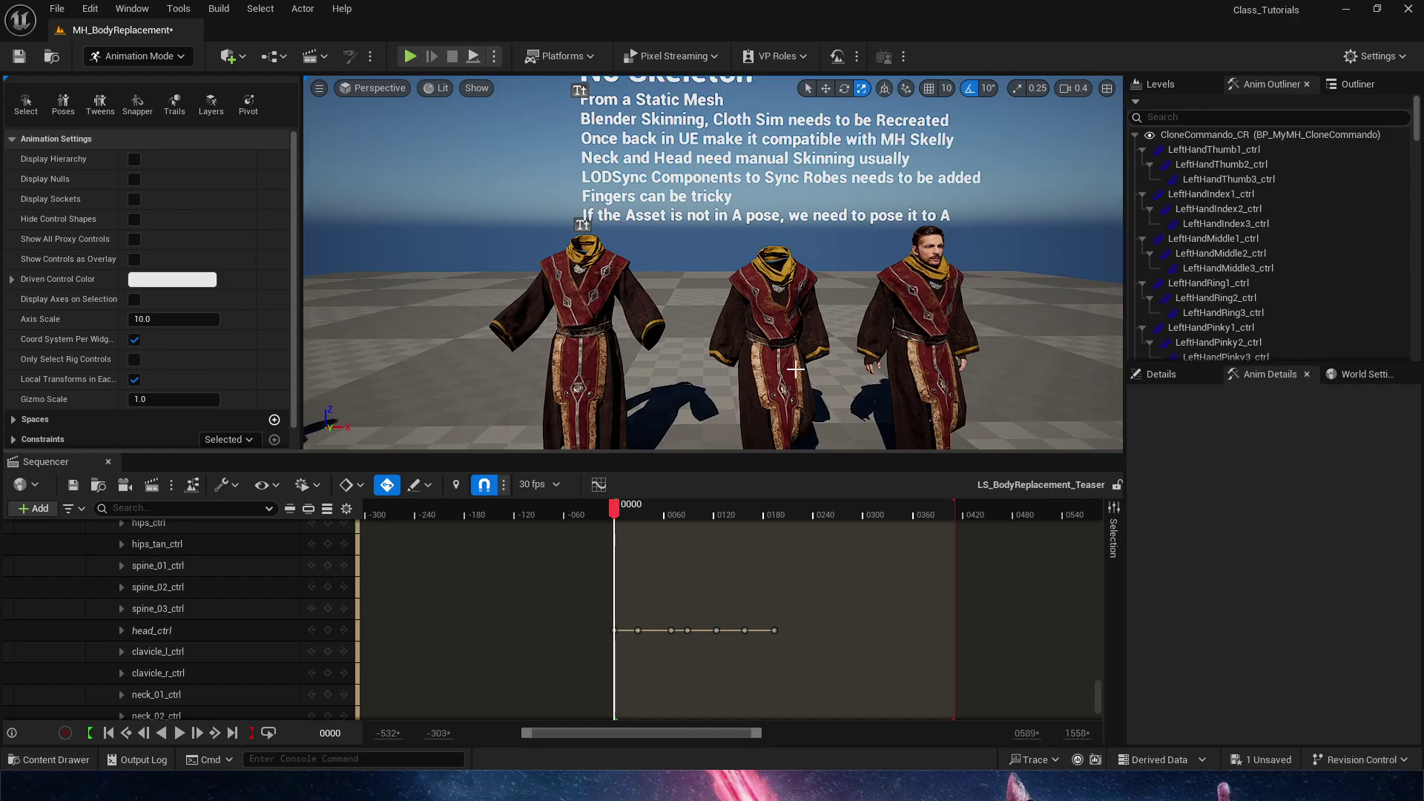
{"action": "right_click_drag", "start_coordinate": [817, 360], "coordinate": [817, 361]}
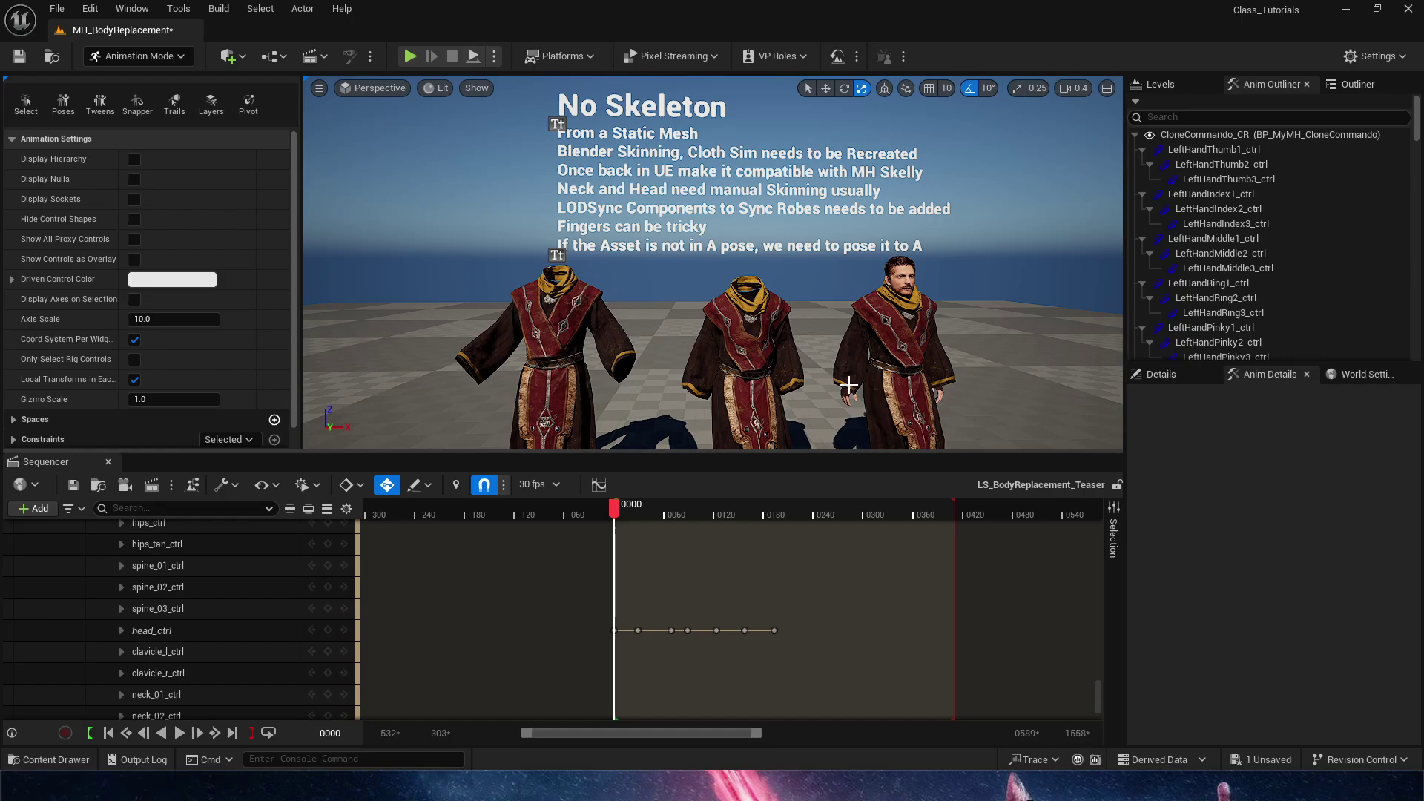
Compare the Alternate Skeleton characters with the hooded UE5 Skeleton bodies and the notes above each group
{"action": "right_click_drag", "start_coordinate": [713, 263], "coordinate": [713, 262]}
{"action": "scroll", "coordinate": [713, 263], "scroll_direction": "up", "scroll_amount": 1}
{"action": "right_click_drag", "start_coordinate": [849, 384], "coordinate": [849, 384]}
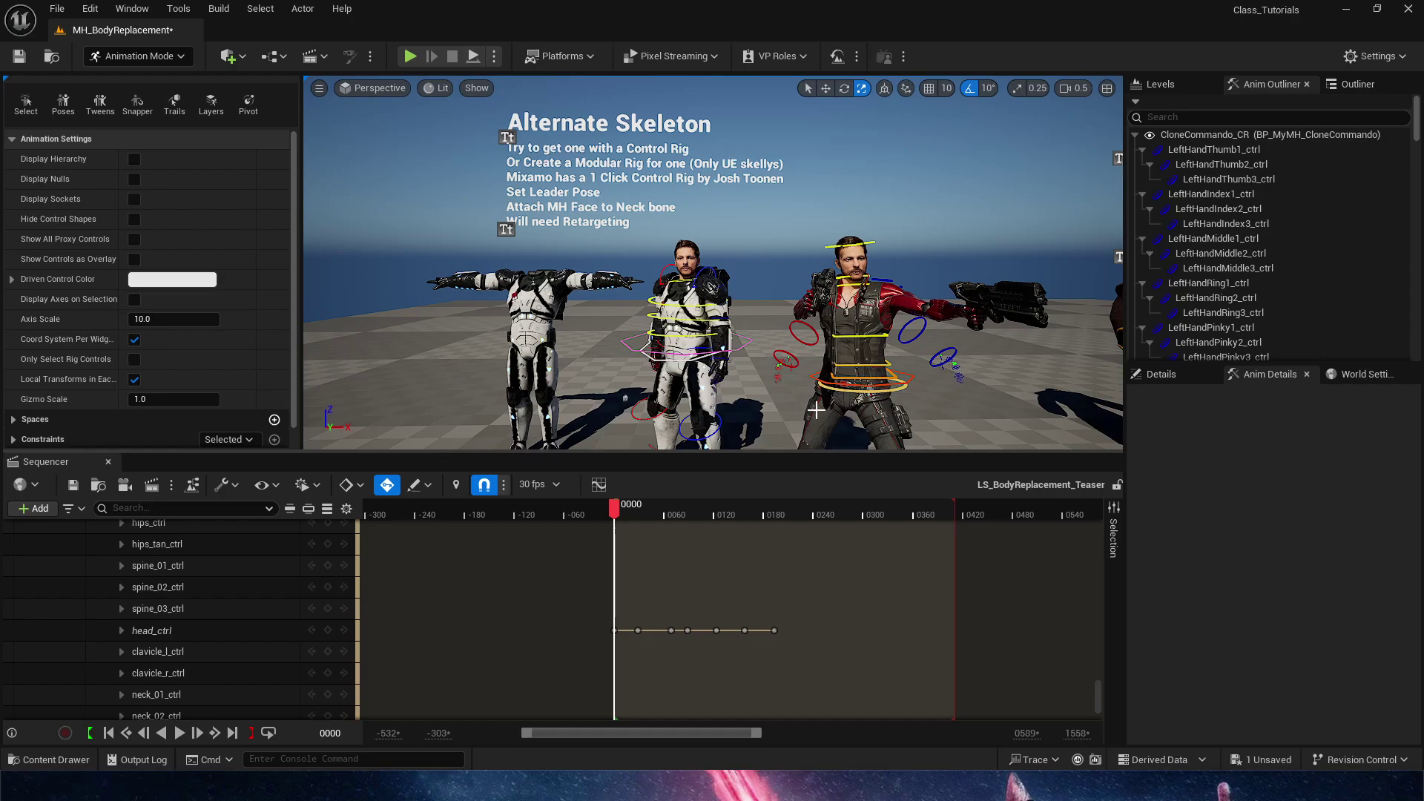
{"action": "right_click_drag", "start_coordinate": [817, 409], "coordinate": [816, 409]}
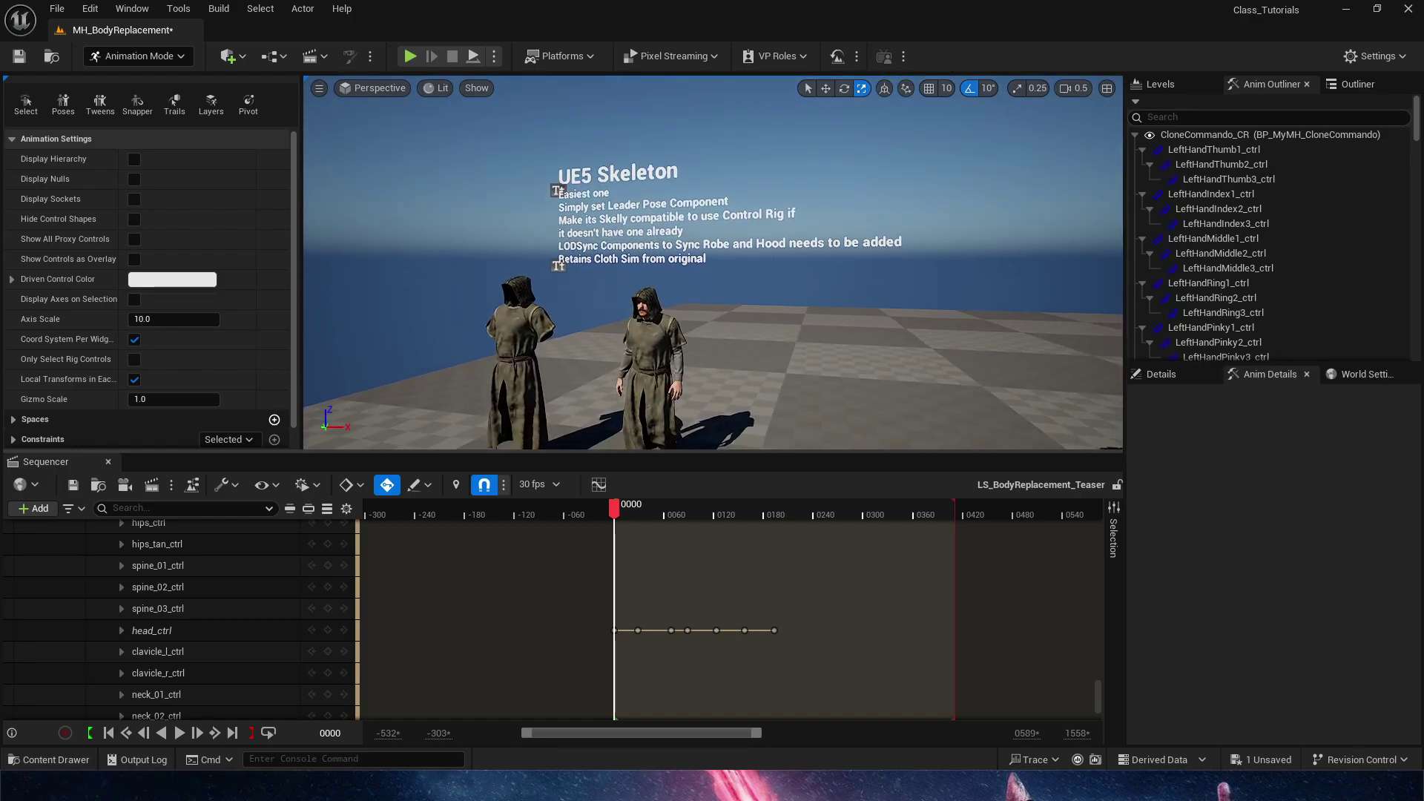
{"action": "right_click_drag", "start_coordinate": [878, 287], "coordinate": [878, 287]}
{"action": "right_click_drag", "start_coordinate": [452, 401], "coordinate": [452, 401]}
{"action": "right_click_drag", "start_coordinate": [813, 397], "coordinate": [813, 397]}
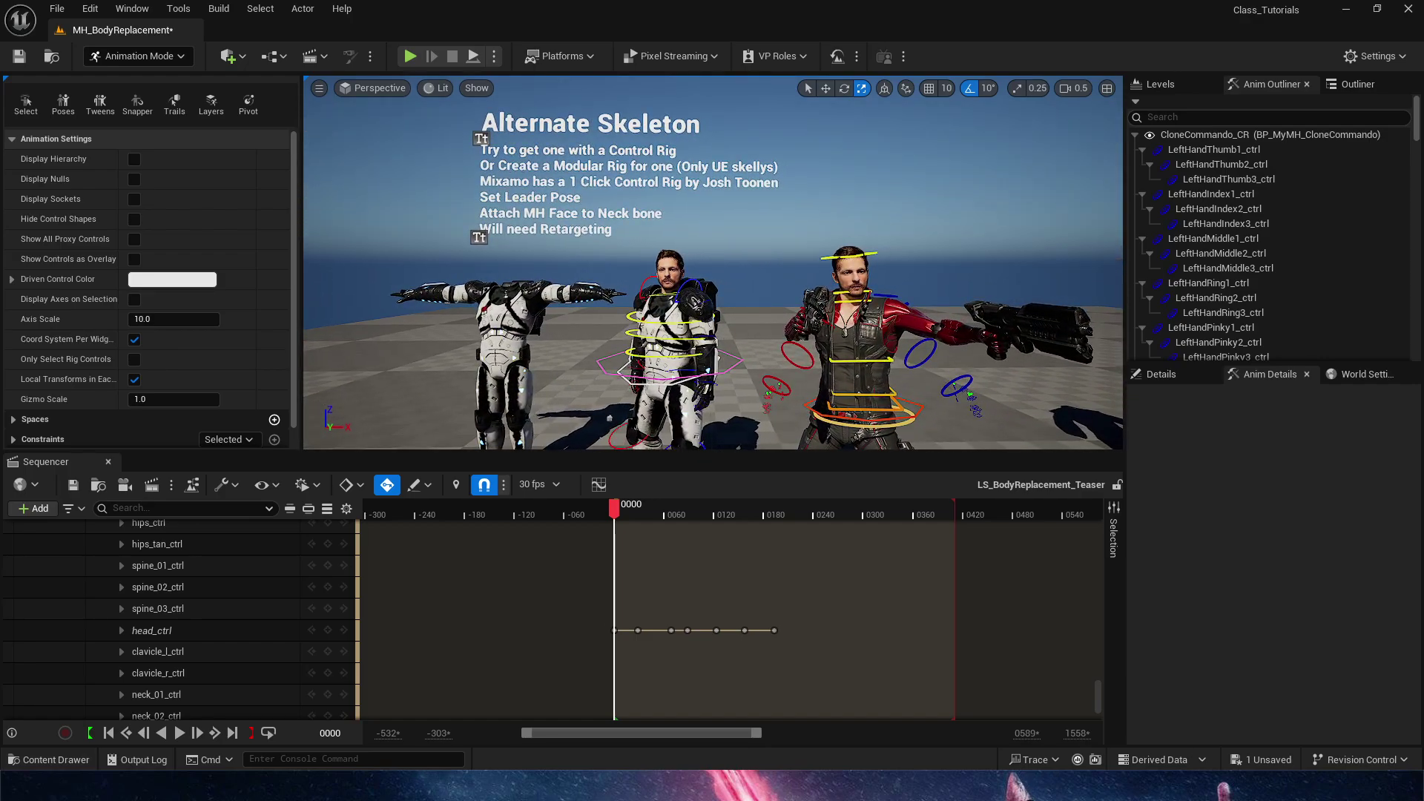